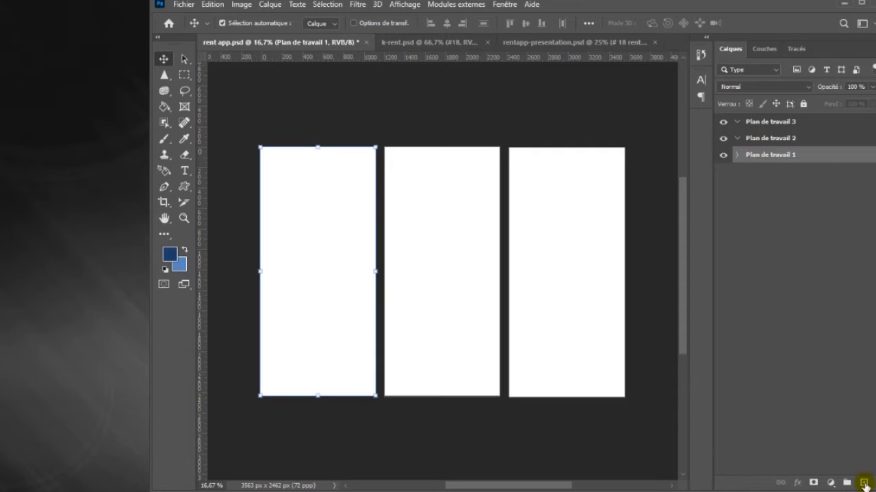
Step: Hide the artboards Plan de travail 2 and Plan de travail 3, leaving only Plan de travail 1 shown for editing
{"action": "left_click", "coordinate": [723, 138]}
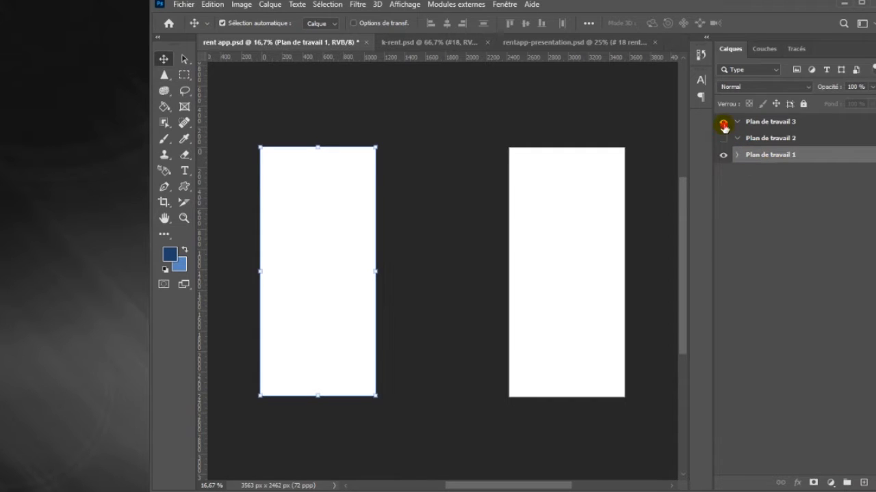
{"action": "left_click", "coordinate": [723, 121]}
{"action": "key", "text": "ctrl+plus"}
{"action": "key", "text": "h"}
{"action": "key", "text": "ctrl+plus"}
{"action": "left_click_drag", "start_coordinate": [322, 249], "coordinate": [465, 250]}
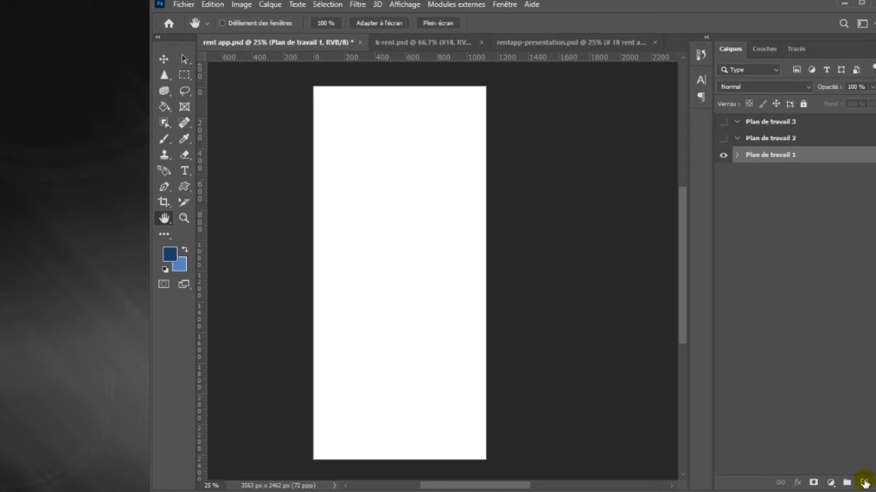
Step: Create a new empty layer inside the artboard Plan de travail 1 and select it
{"action": "left_click", "coordinate": [864, 484]}
{"action": "left_click_drag", "start_coordinate": [860, 164], "coordinate": [742, 177]}
{"action": "left_click", "coordinate": [738, 160]}
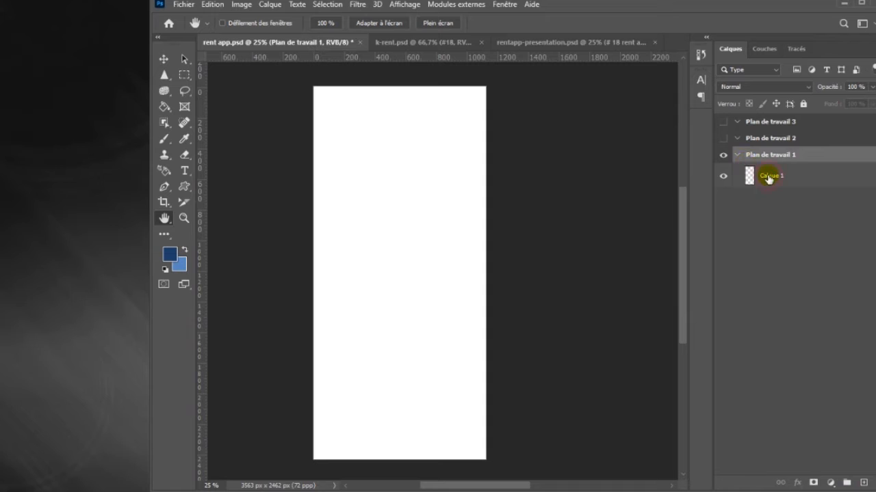
{"action": "left_click", "coordinate": [768, 175]}
Step: Place the appartement-residence image as an embedded object at the artboard's centre, scaled to about 134%
{"action": "left_click", "coordinate": [184, 5]}
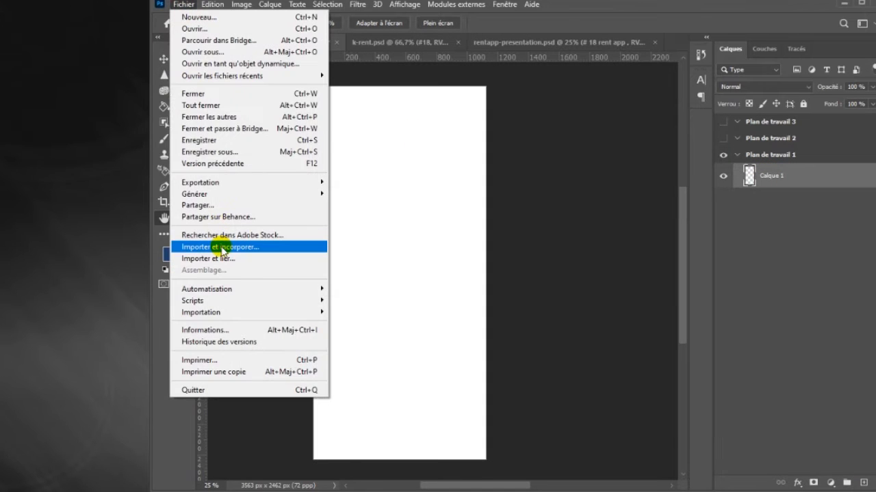
{"action": "left_click", "coordinate": [247, 247]}
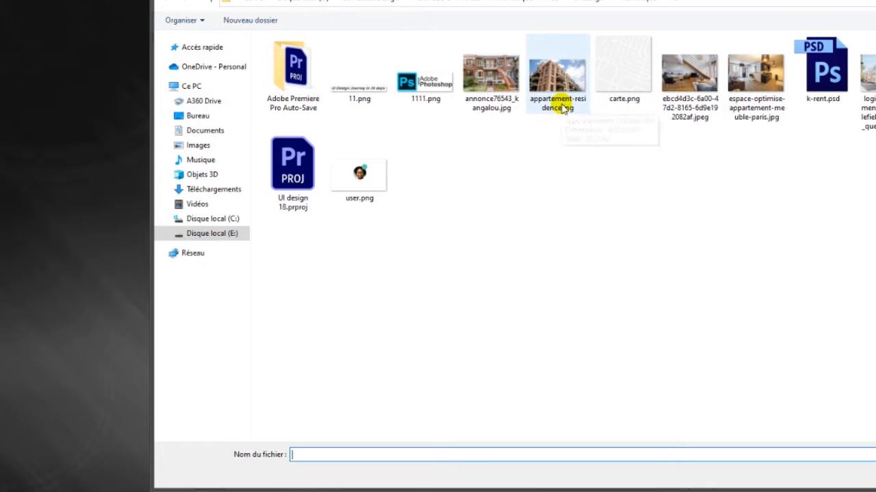
{"action": "left_click", "coordinate": [559, 82]}
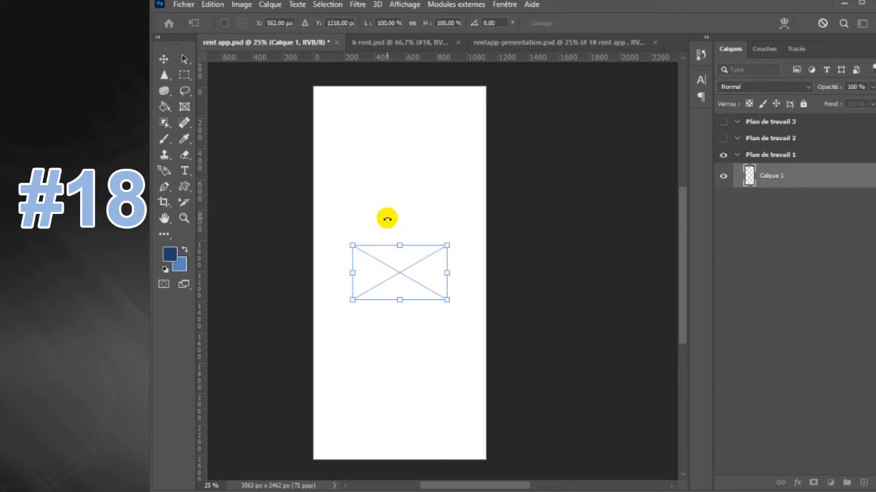
{"action": "left_click_drag", "start_coordinate": [445, 246], "coordinate": [463, 236]}
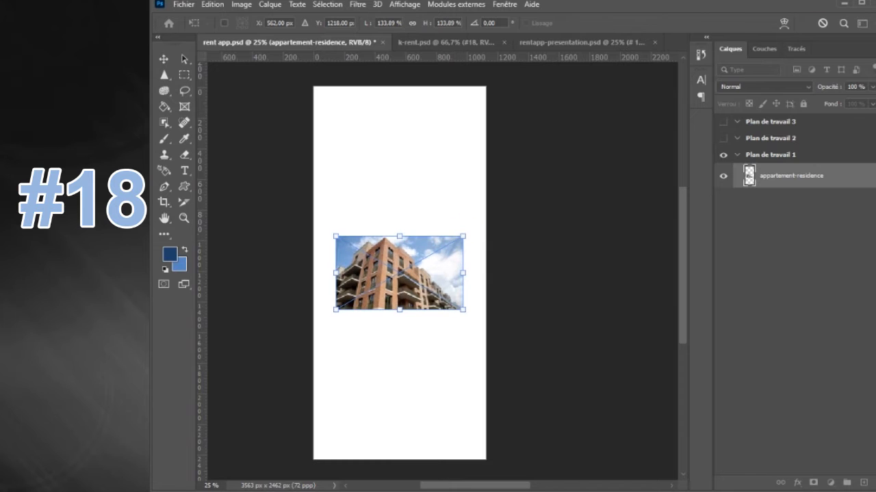
{"action": "key", "text": "Return"}
{"action": "key", "text": "h"}
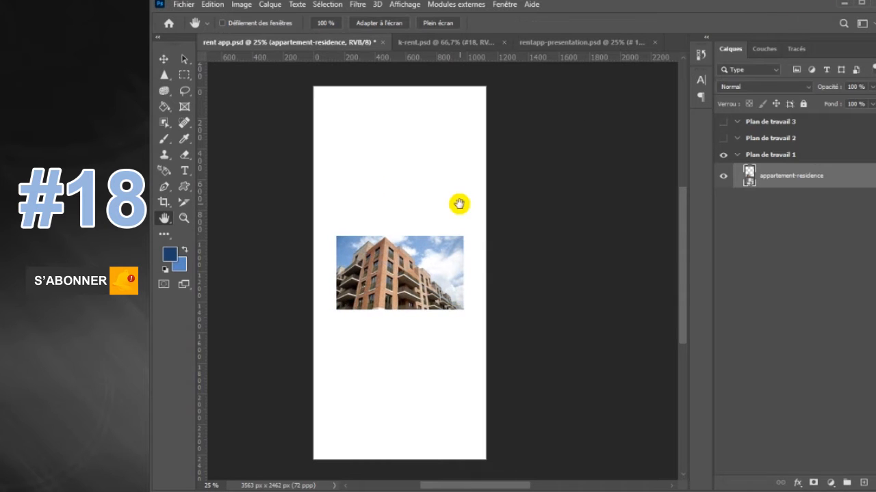
Step: Draw a dark blue circle about 1435 px in diameter and centre it horizontally over the artboard's upper half
{"action": "left_click", "coordinate": [190, 186]}
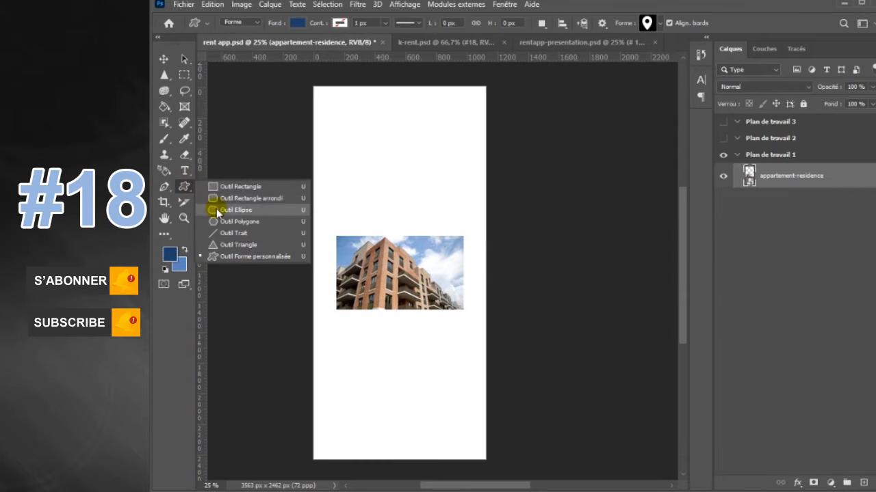
{"action": "left_click", "coordinate": [217, 209]}
{"action": "left_click_drag", "start_coordinate": [298, 83], "coordinate": [585, 301]}
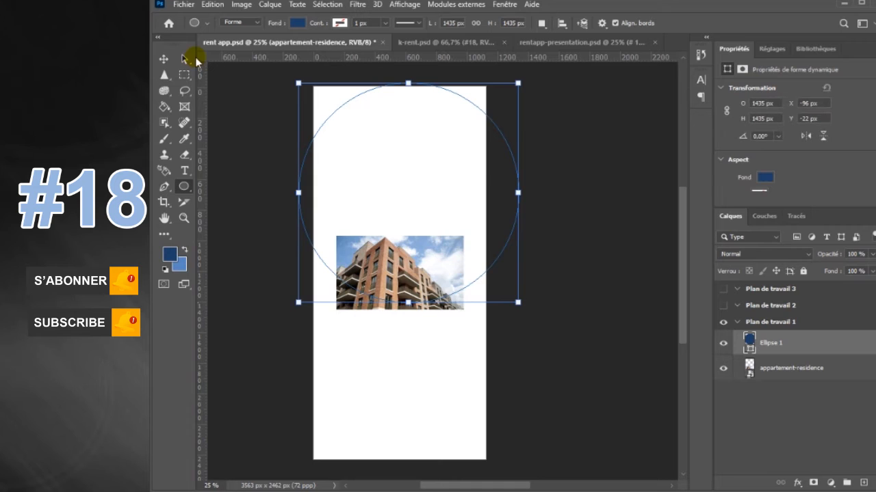
{"action": "left_click", "coordinate": [162, 60]}
{"action": "left_click_drag", "start_coordinate": [442, 196], "coordinate": [452, 216]}
{"action": "left_click", "coordinate": [504, 5]}
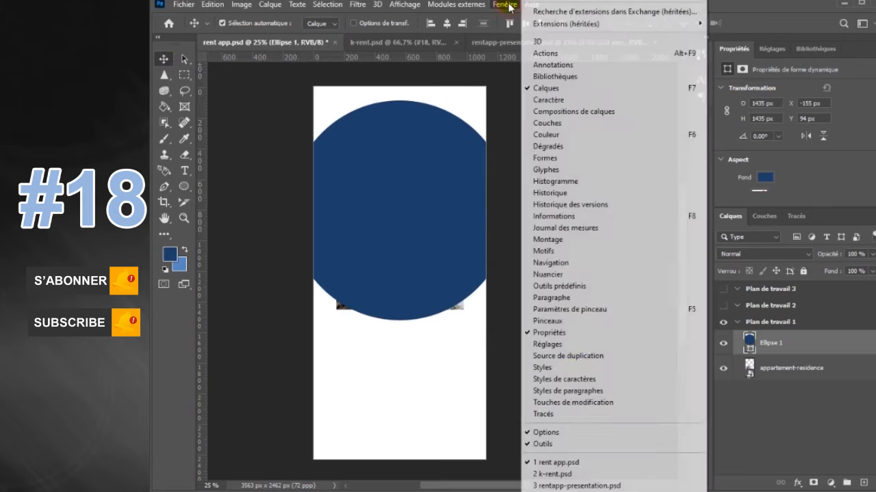
{"action": "left_click", "coordinate": [550, 331]}
Step: Move the appartement-residence layer above the large circle's layer and clip it to the circle with a clipping mask
{"action": "left_click_drag", "start_coordinate": [803, 208], "coordinate": [798, 173]}
{"action": "right_click", "coordinate": [792, 185]}
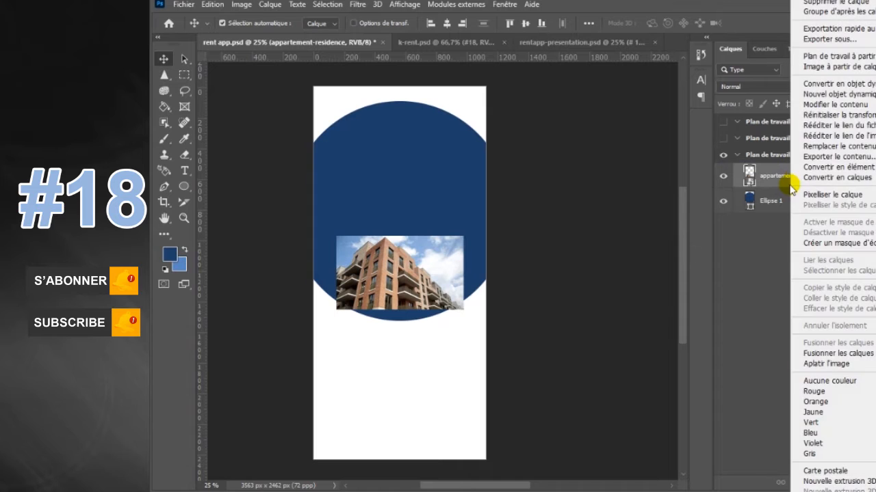
{"action": "left_click", "coordinate": [830, 243]}
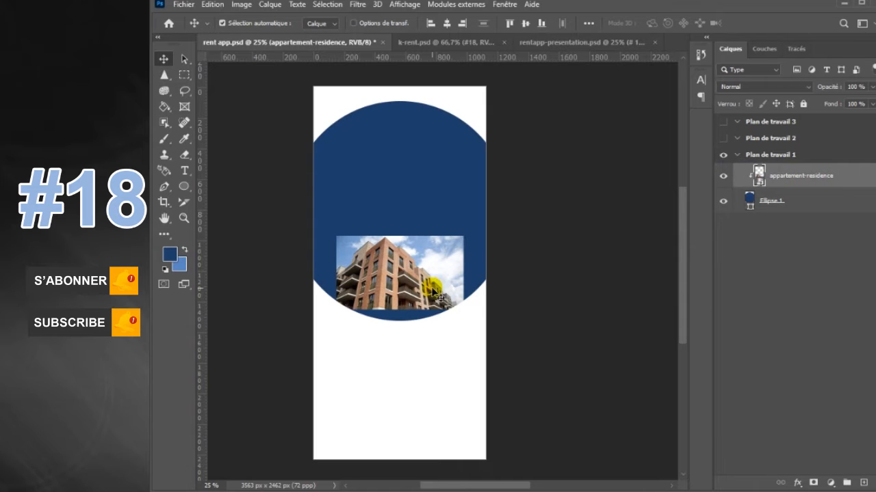
Step: Enlarge and reposition the building photo so that it covers the whole large circle
{"action": "key", "text": "ctrl+t"}
{"action": "left_click_drag", "start_coordinate": [463, 236], "coordinate": [589, 162]}
{"action": "left_click_drag", "start_coordinate": [450, 160], "coordinate": [457, 133]}
{"action": "left_click_drag", "start_coordinate": [612, 93], "coordinate": [616, 89]}
{"action": "key", "text": "Return"}
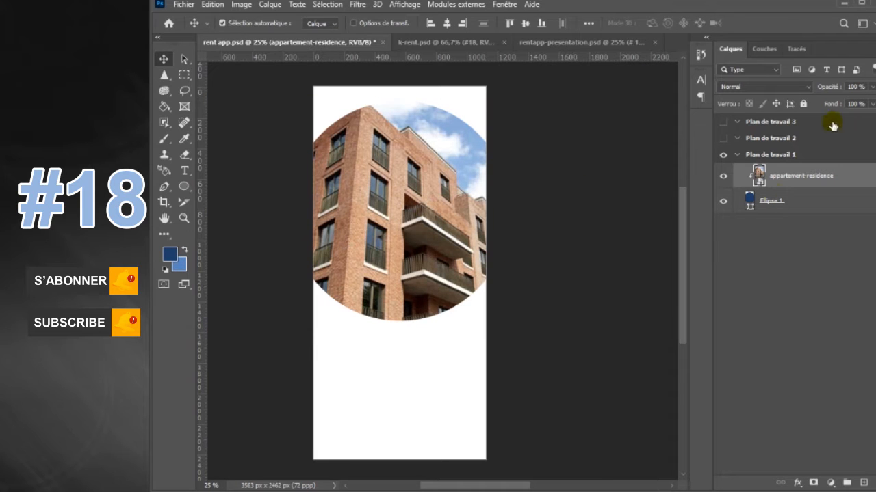
Step: Lower the building photo layer's opacity to 23%
{"action": "left_click", "coordinate": [870, 87]}
{"action": "left_click_drag", "start_coordinate": [873, 101], "coordinate": [846, 103]}
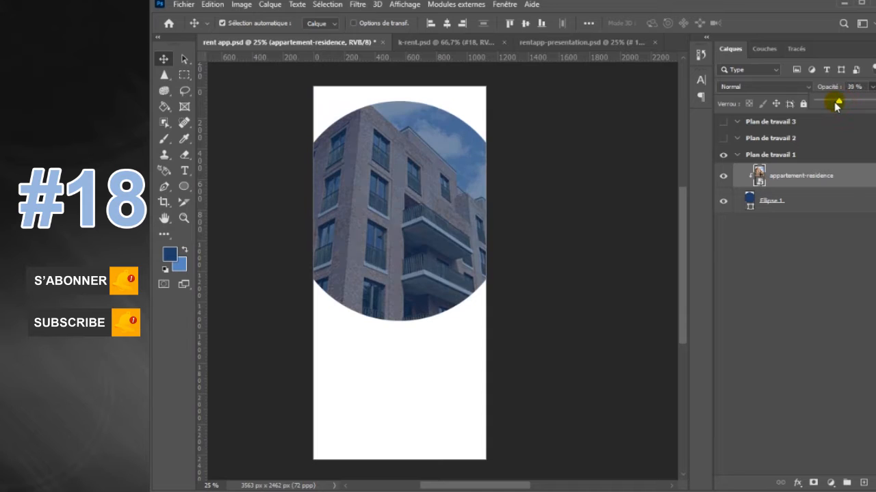
{"action": "left_click_drag", "start_coordinate": [837, 104], "coordinate": [835, 105]}
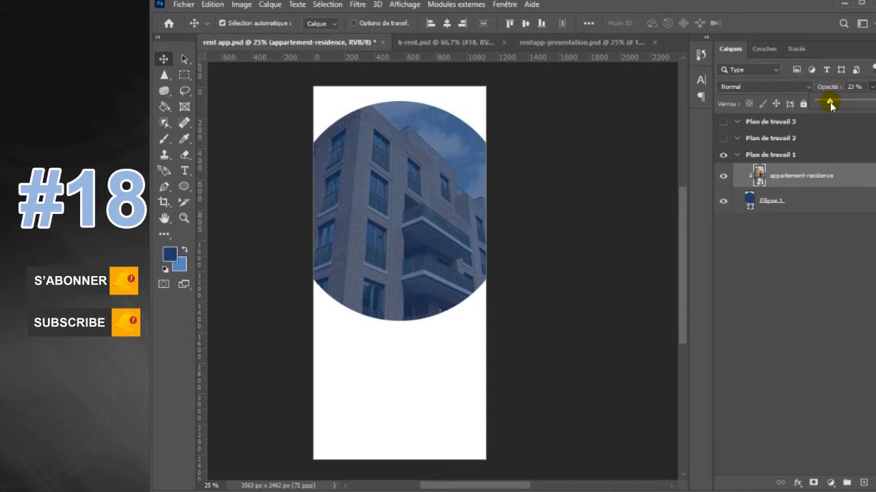
Step: Draw a dark blue circle about 248 px in diameter, centred below the photo circle, and hide the shape properties
{"action": "left_click", "coordinate": [183, 186]}
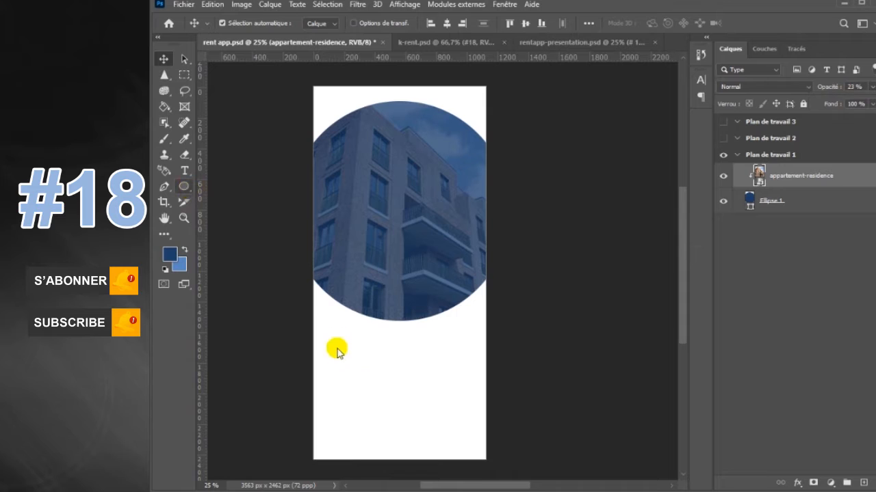
{"action": "left_click_drag", "start_coordinate": [375, 352], "coordinate": [414, 400]}
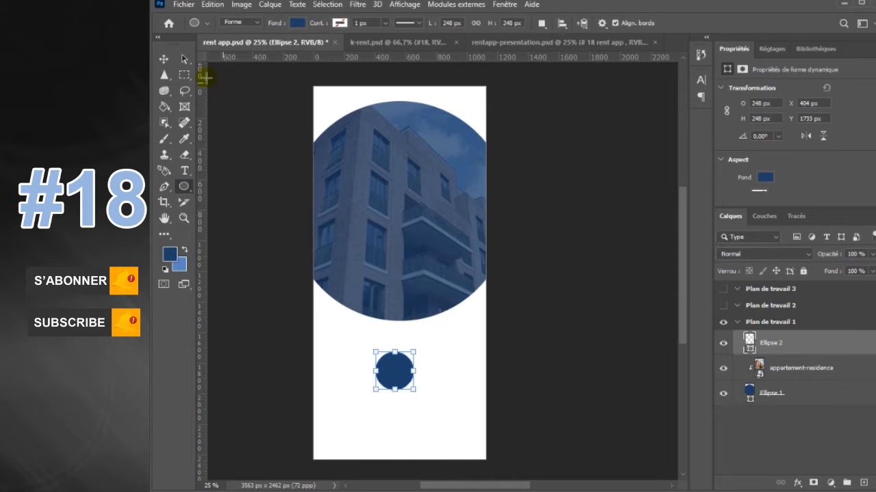
{"action": "left_click", "coordinate": [163, 59]}
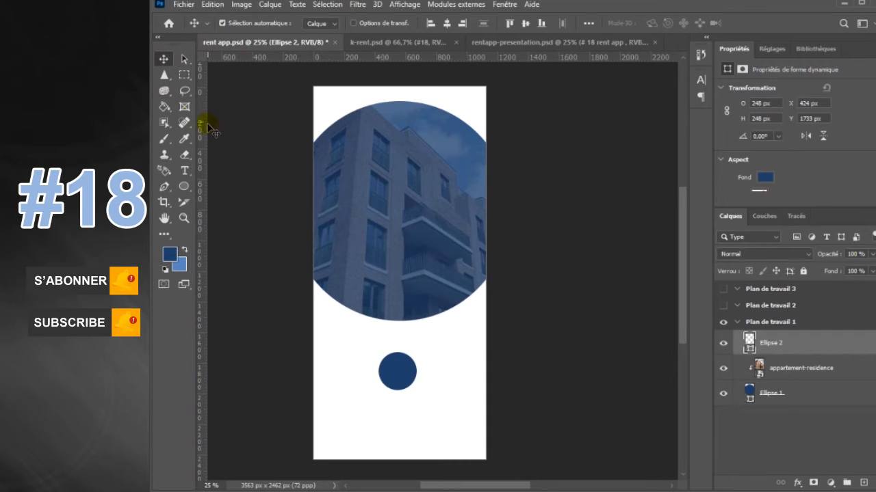
{"action": "left_click", "coordinate": [505, 4]}
{"action": "left_click", "coordinate": [540, 277]}
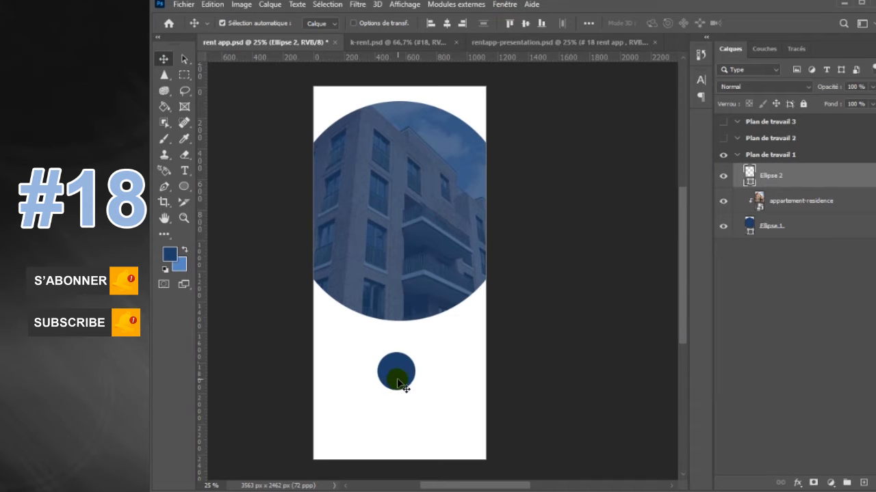
Step: Draw a right-pointing arrow about 141 by 113 px from the left-right-arrows-Shapes4FREE custom shapes and centre it on the small circle
{"action": "left_click", "coordinate": [183, 186]}
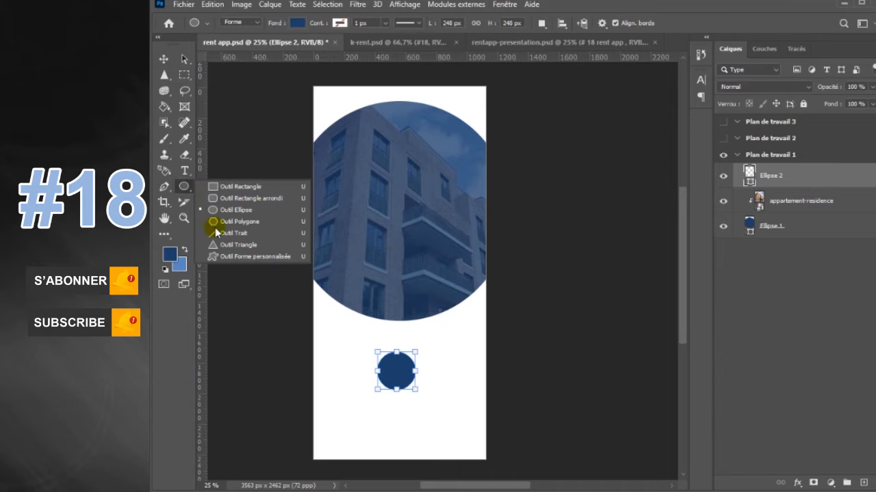
{"action": "left_click", "coordinate": [230, 256]}
{"action": "left_click", "coordinate": [660, 25]}
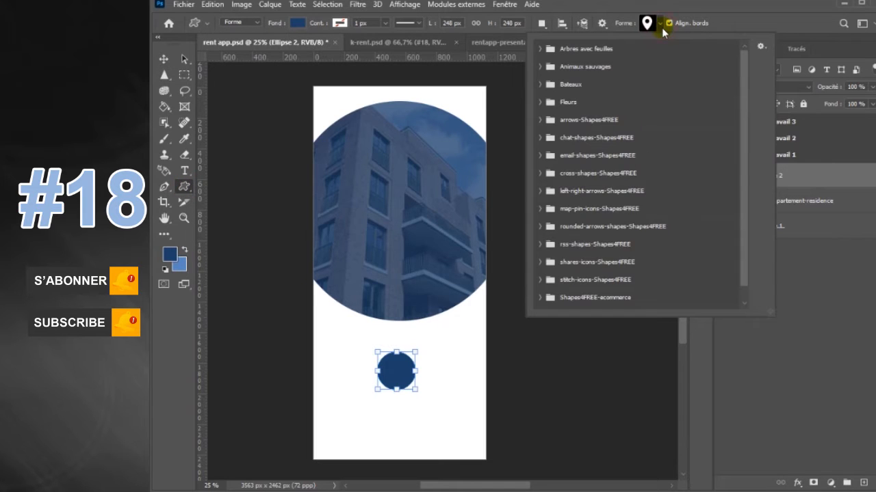
{"action": "left_click_drag", "start_coordinate": [742, 236], "coordinate": [745, 275]}
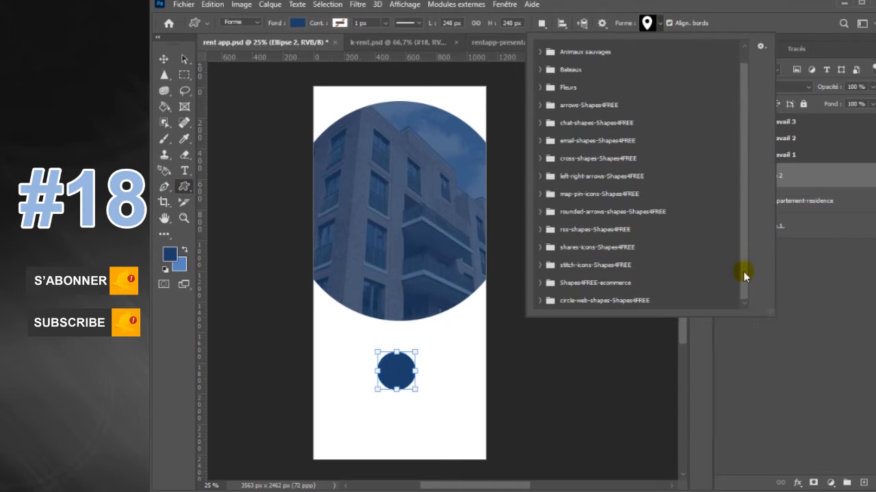
{"action": "left_click", "coordinate": [541, 176]}
{"action": "left_click", "coordinate": [556, 273]}
{"action": "left_click", "coordinate": [541, 177]}
{"action": "left_click_drag", "start_coordinate": [441, 363], "coordinate": [461, 387]}
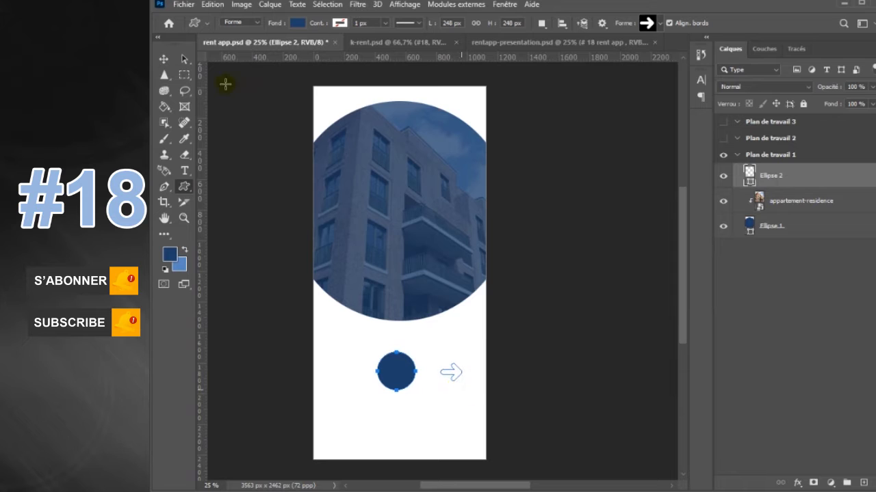
{"action": "left_click", "coordinate": [164, 60]}
{"action": "left_click_drag", "start_coordinate": [446, 374], "coordinate": [397, 371]}
Step: Change the arrow's fill to the lighter blue
{"action": "left_click", "coordinate": [184, 186]}
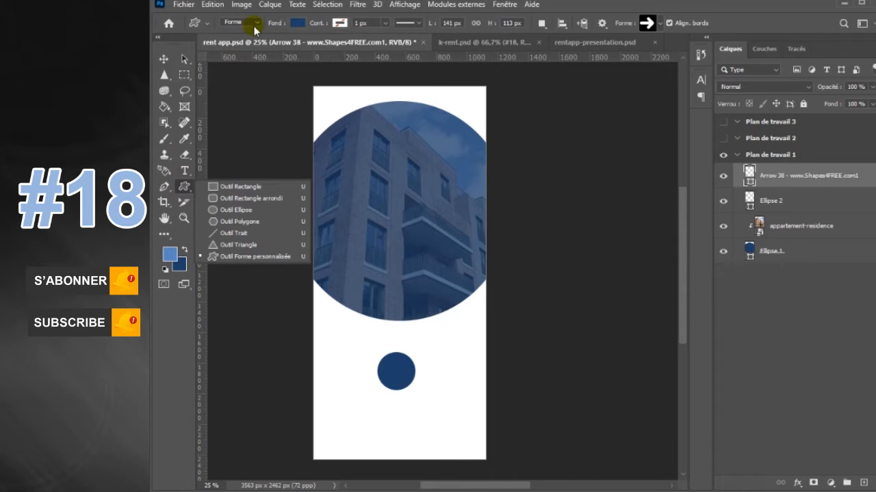
{"action": "left_click", "coordinate": [296, 22]}
{"action": "left_click", "coordinate": [221, 85]}
{"action": "left_click", "coordinate": [296, 22]}
{"action": "left_click", "coordinate": [165, 58]}
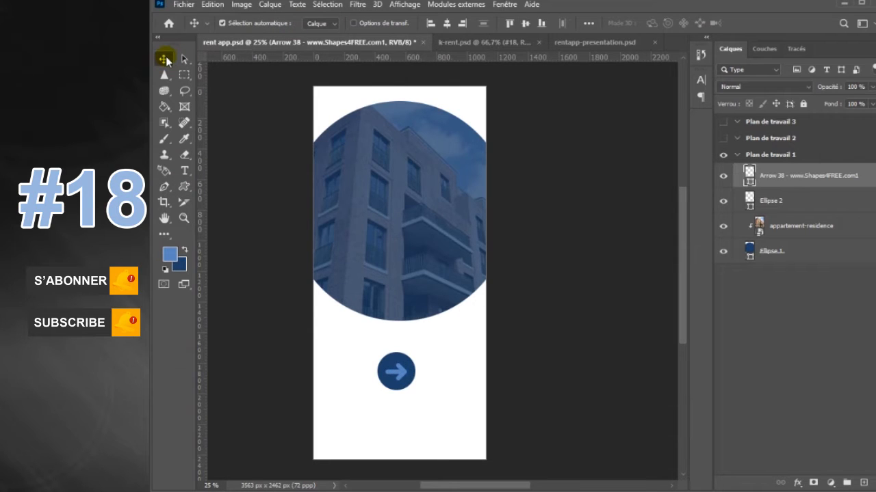
Step: Scale the arrow and the small circle together down to about 85%
{"action": "left_click", "coordinate": [802, 205], "text": "ctrl"}
{"action": "key", "text": "ctrl+t"}
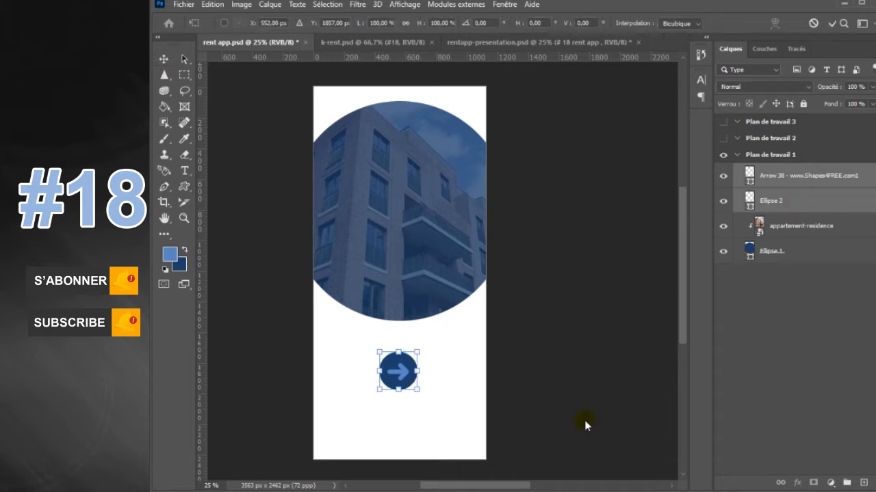
{"action": "left_click_drag", "start_coordinate": [418, 346], "coordinate": [415, 355]}
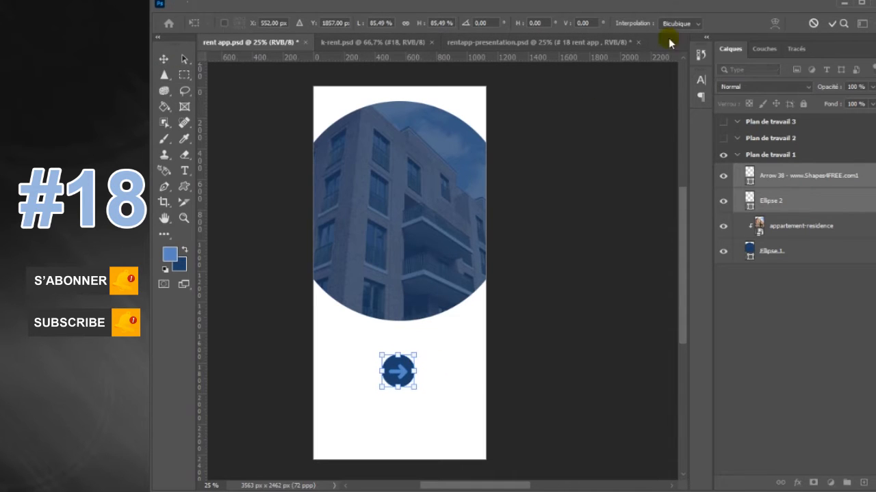
{"action": "key", "text": "Return"}
Step: Apply a white Color Overlay in Normal mode at 100% opacity to the arrow layer
{"action": "left_click", "coordinate": [863, 177]}
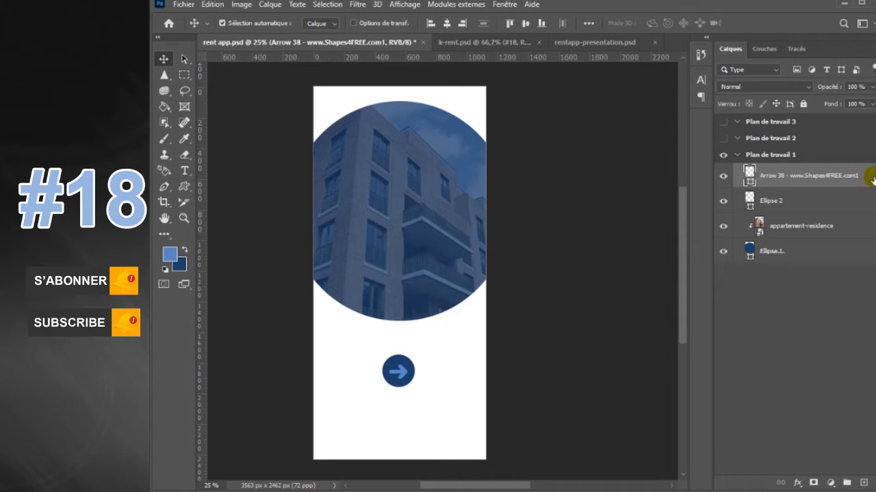
{"action": "double_click", "coordinate": [872, 179]}
{"action": "left_click", "coordinate": [643, 333]}
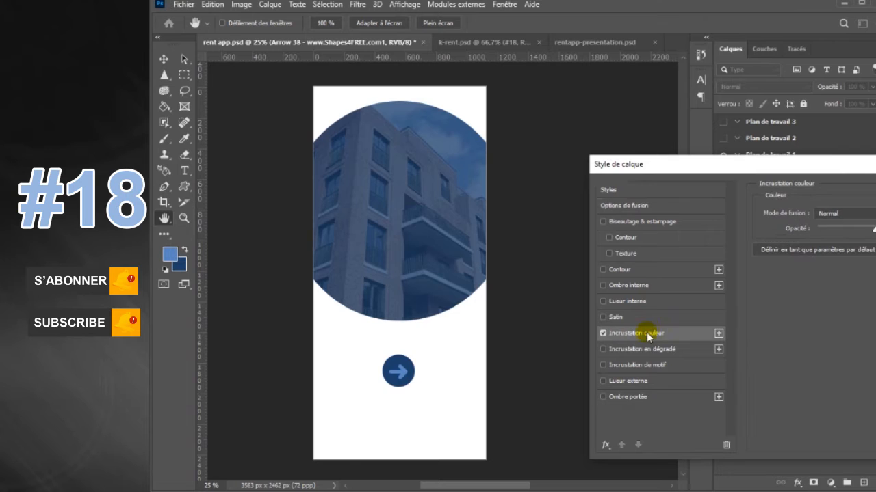
{"action": "left_click_drag", "start_coordinate": [819, 166], "coordinate": [518, 41]}
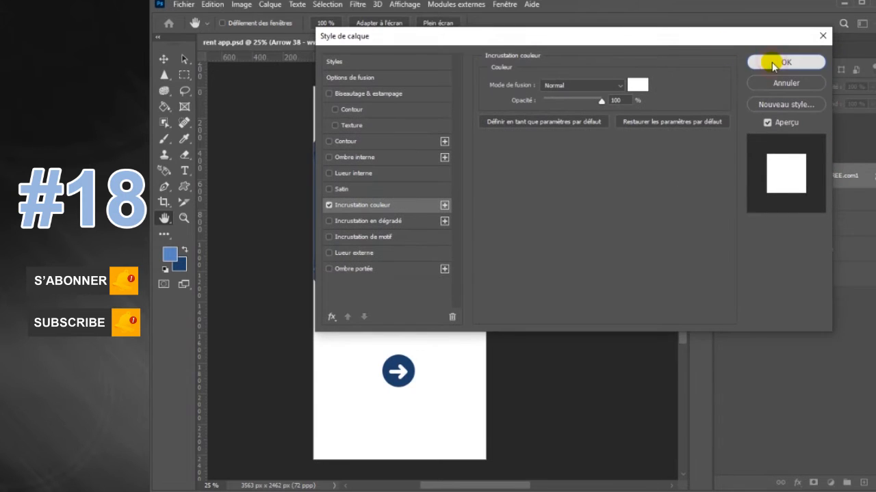
{"action": "left_click", "coordinate": [761, 61]}
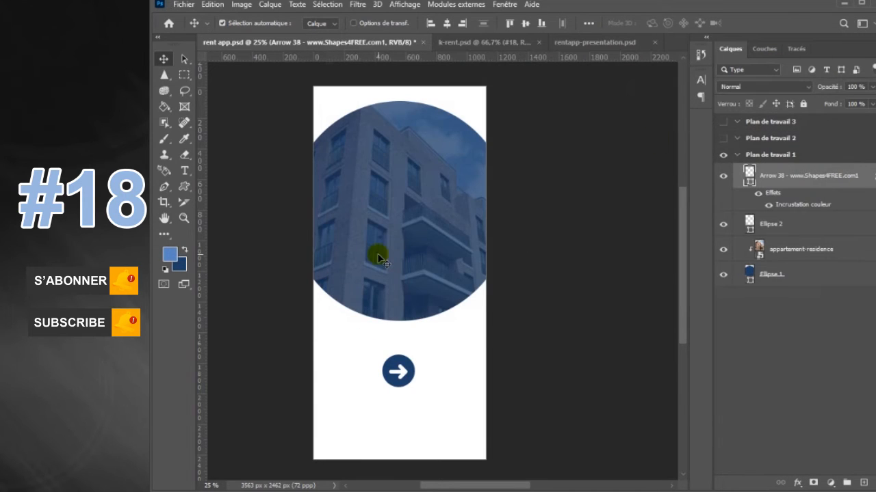
Step: Add the tagline text "Find your perect apartment in one seconde" between the building circle and the arrow button
{"action": "left_click", "coordinate": [185, 172]}
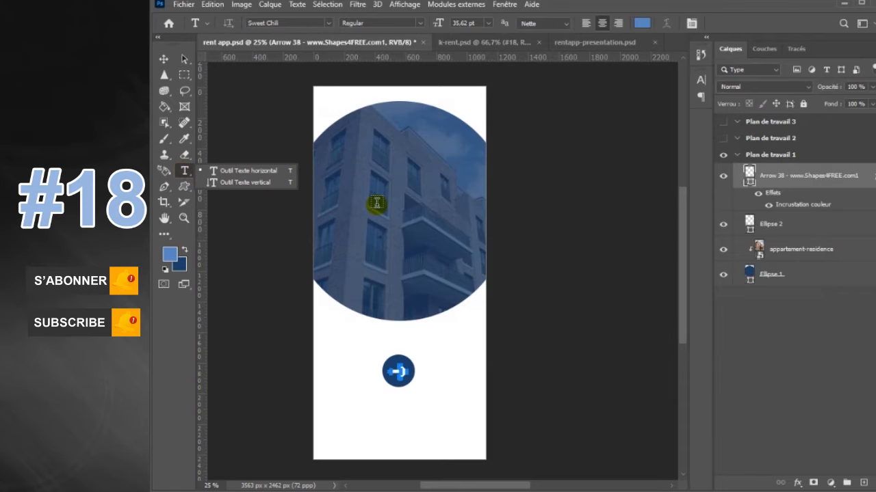
{"action": "left_click", "coordinate": [354, 346]}
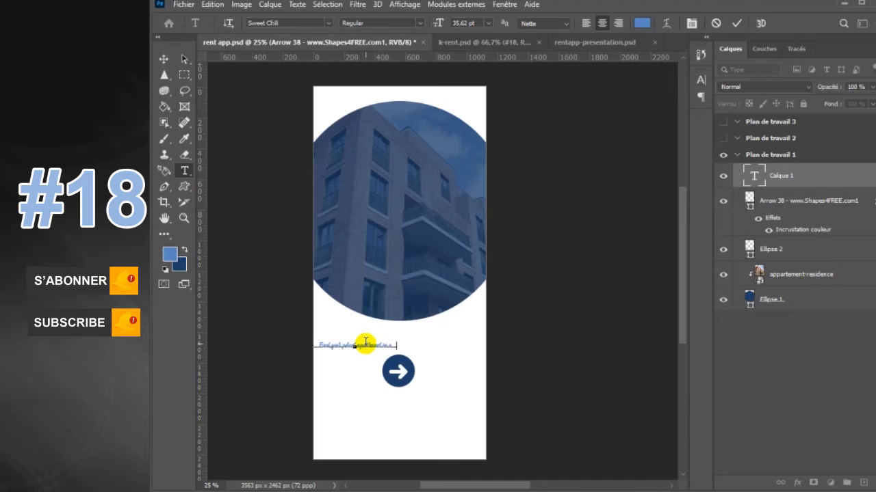
{"action": "type", "text": "ds"}
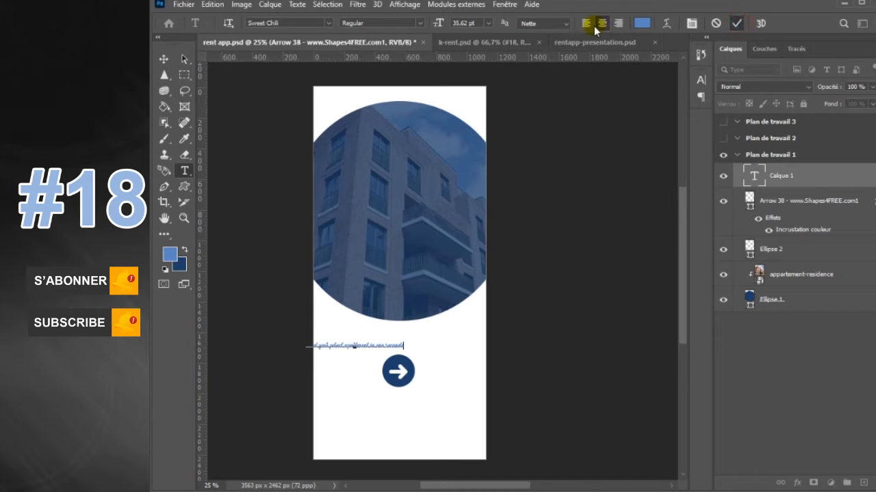
{"action": "left_click", "coordinate": [643, 23]}
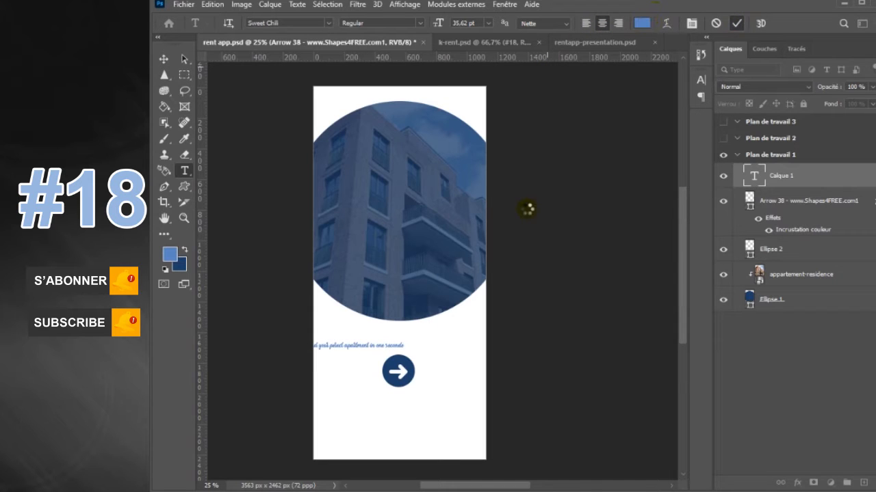
Step: Set the tagline's font to Arial Regular and centre the text above the arrow button
{"action": "left_click", "coordinate": [279, 24]}
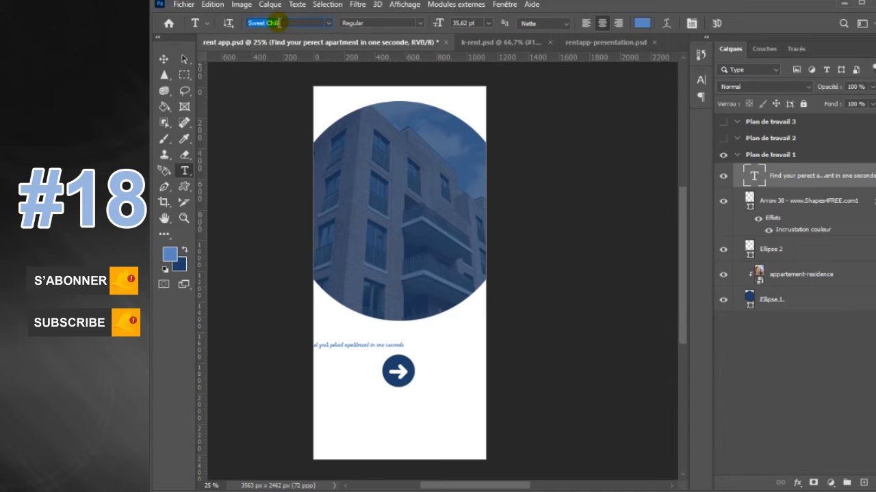
{"action": "type", "text": "ar"}
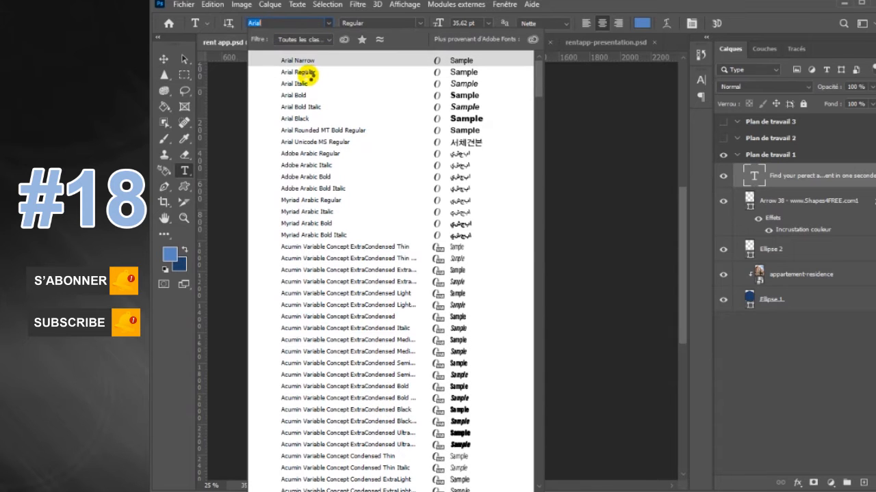
{"action": "left_click", "coordinate": [308, 72]}
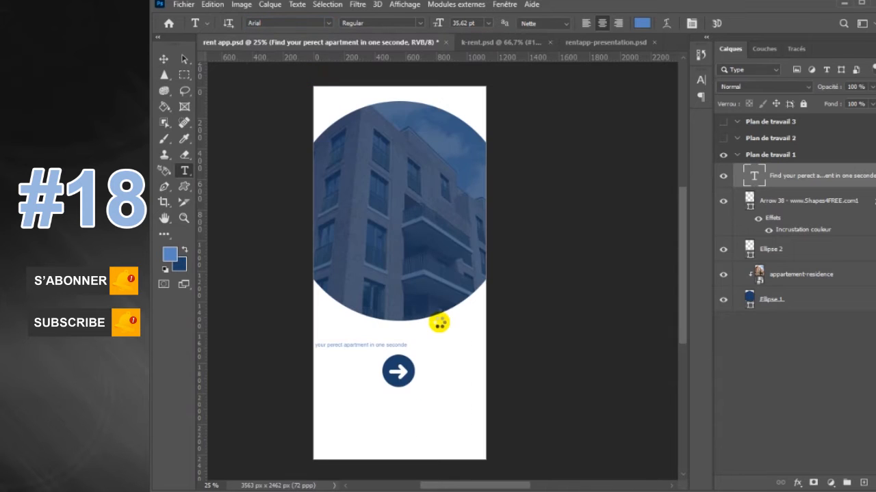
{"action": "left_click", "coordinate": [164, 58]}
{"action": "left_click_drag", "start_coordinate": [385, 345], "coordinate": [431, 341]}
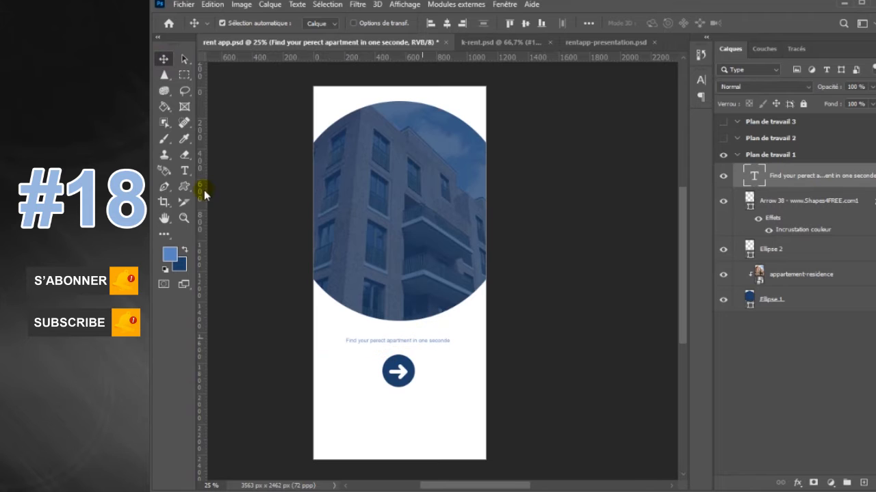
Step: Change the tagline's text colour to near-black
{"action": "left_click", "coordinate": [185, 171]}
{"action": "left_click", "coordinate": [643, 24]}
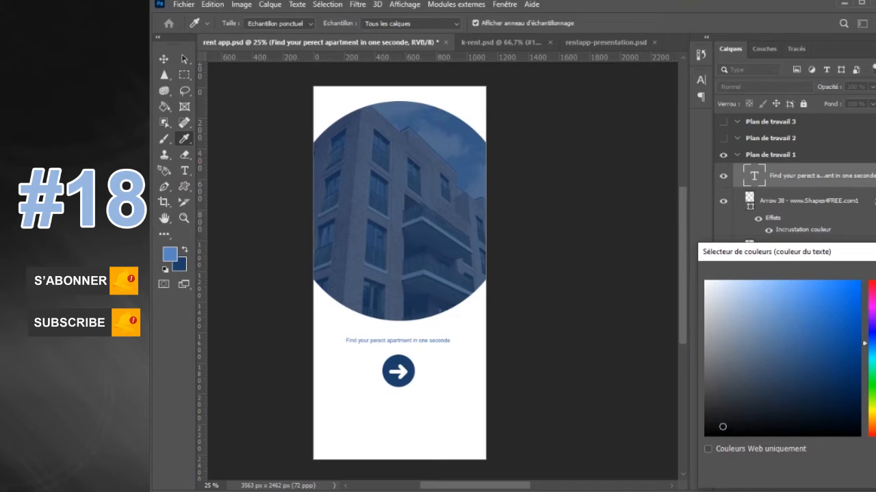
{"action": "key", "text": "Return"}
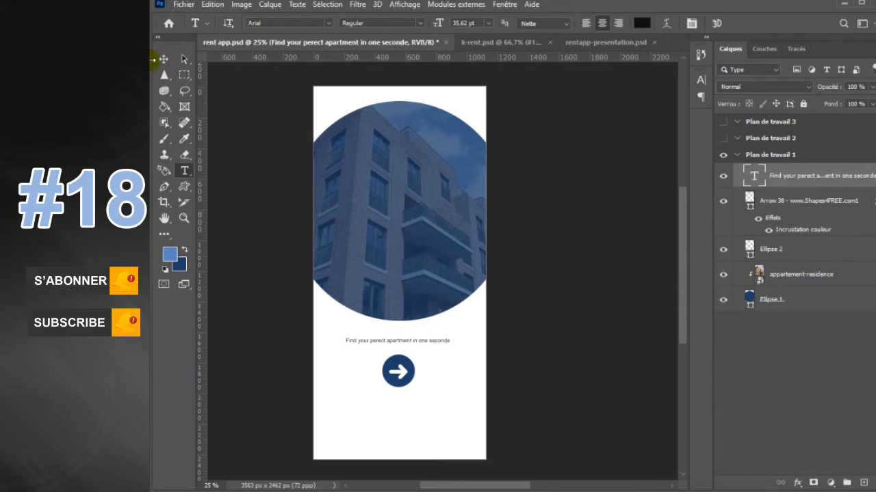
Step: Scale the tagline up proportionally to about 121%, keeping it centred above the arrow button
{"action": "left_click", "coordinate": [163, 59]}
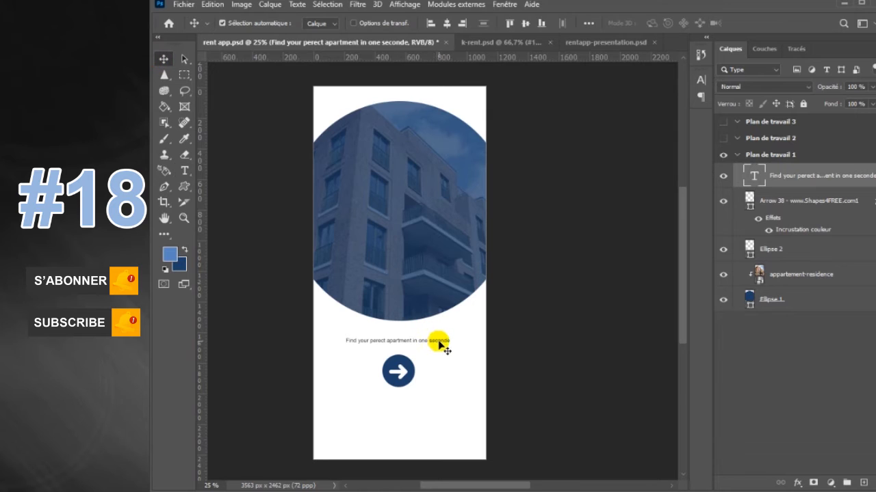
{"action": "key", "text": "ctrl+t"}
{"action": "mouse_move", "coordinate": [449, 337]}
{"action": "left_mouse_down"}
{"action": "mouse_move", "coordinate": [469, 322]}
{"action": "mouse_move", "coordinate": [463, 341]}
{"action": "left_mouse_up"}
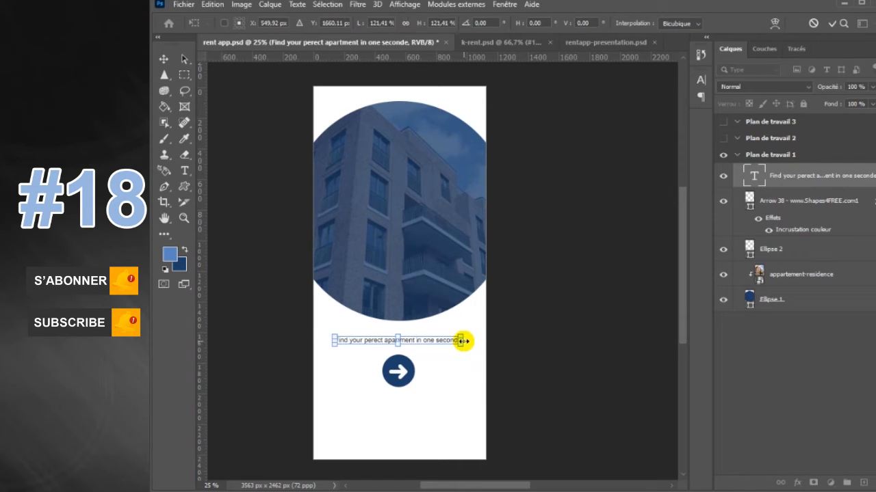
{"action": "key", "text": "Return"}
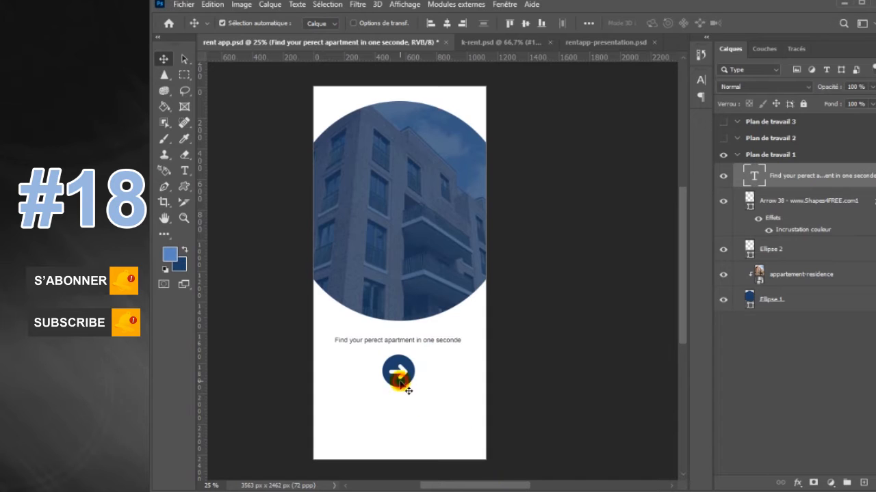
Step: Move the arrow and its small circle together slightly downwards, keeping them horizontally centred beneath the tagline
{"action": "left_click", "coordinate": [397, 380]}
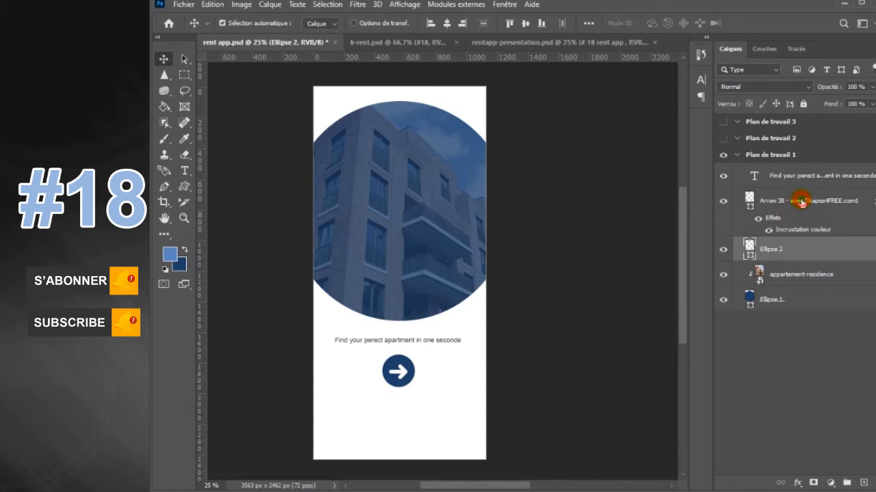
{"action": "left_click", "coordinate": [799, 202]}
{"action": "left_click", "coordinate": [799, 250], "text": "ctrl"}
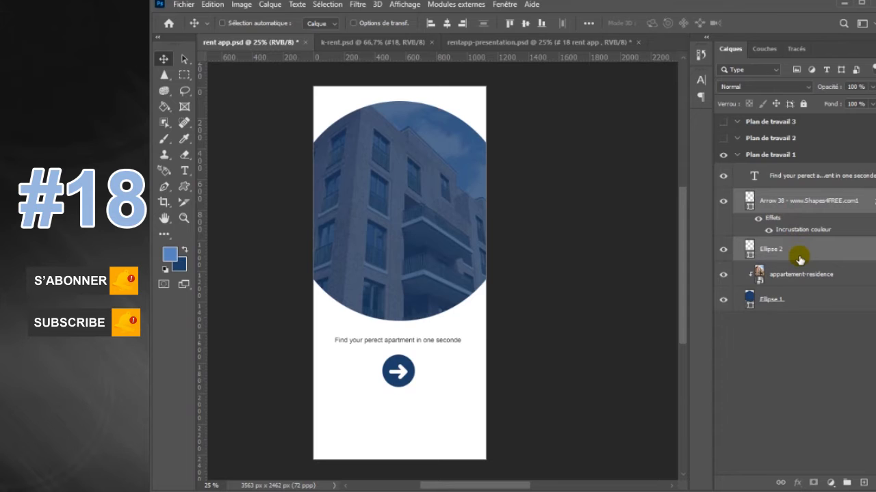
{"action": "key", "text": "ctrl+t"}
{"action": "mouse_move", "coordinate": [405, 375]}
{"action": "left_mouse_down"}
{"action": "mouse_move", "coordinate": [407, 385]}
{"action": "mouse_move", "coordinate": [404, 370]}
{"action": "left_mouse_up"}
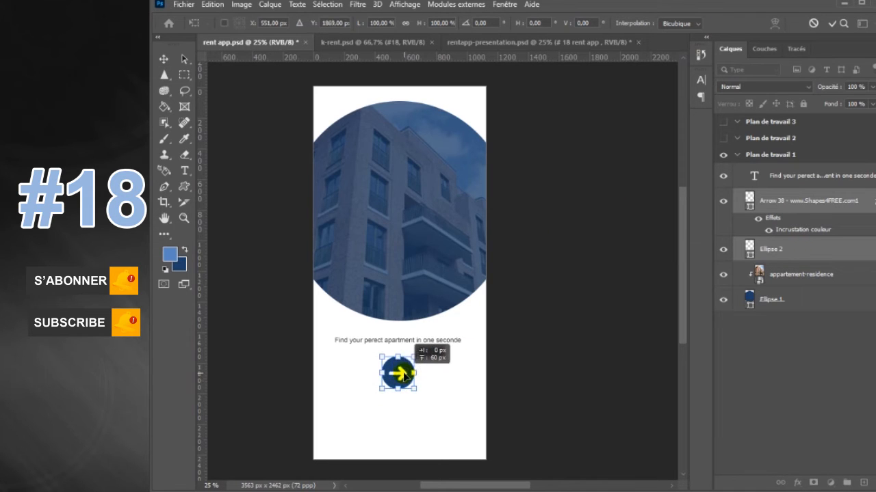
Step: Add the text "Let's go" in Arial Regular below the arrow button
{"action": "left_click", "coordinate": [186, 172]}
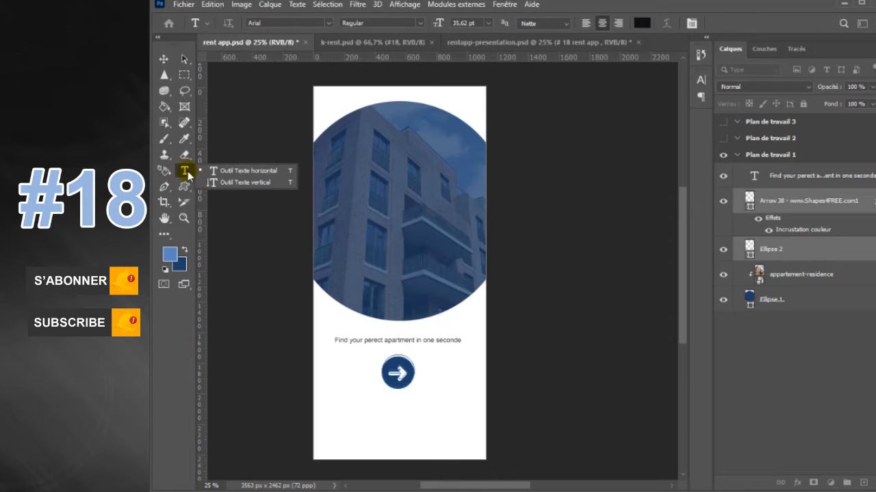
{"action": "left_click", "coordinate": [373, 412]}
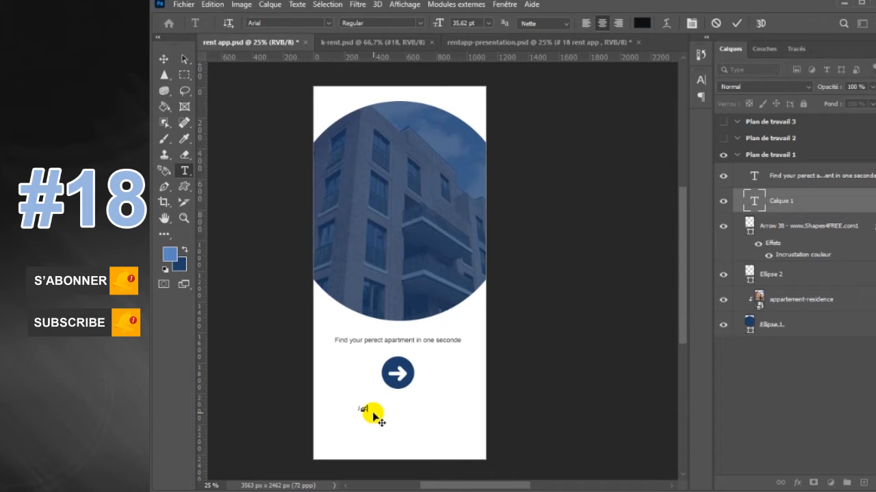
{"action": "left_click", "coordinate": [163, 59]}
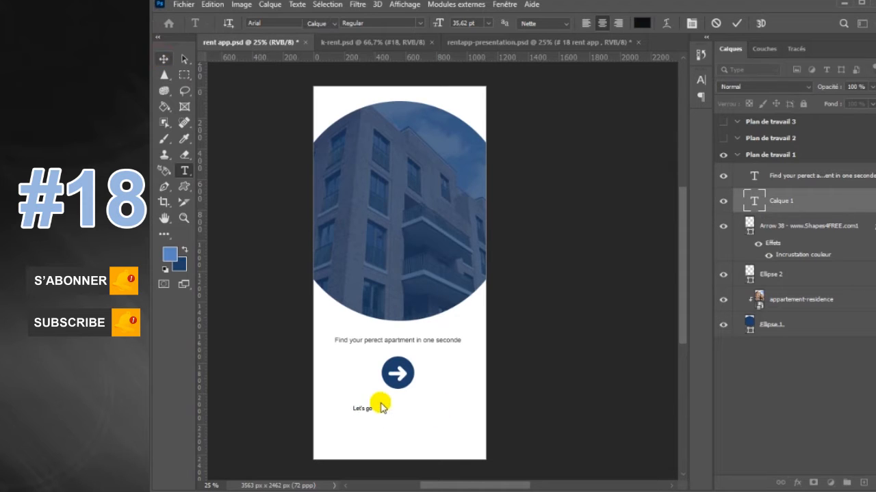
Step: Enlarge the "Let's go" text to about 62 pt and centre it directly under the arrow button
{"action": "key", "text": "ctrl+t"}
{"action": "left_click_drag", "start_coordinate": [375, 405], "coordinate": [381, 404]}
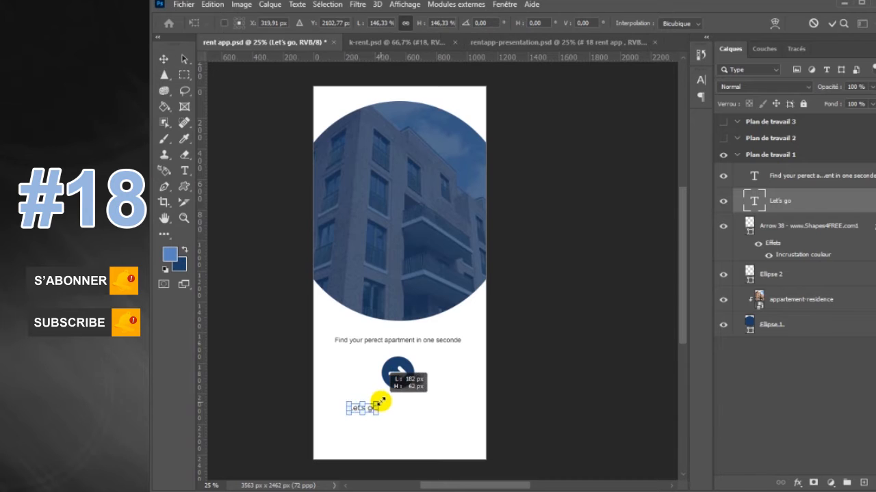
{"action": "key", "text": "Return"}
{"action": "left_click_drag", "start_coordinate": [357, 411], "coordinate": [400, 402]}
{"action": "left_click_drag", "start_coordinate": [396, 402], "coordinate": [396, 403]}
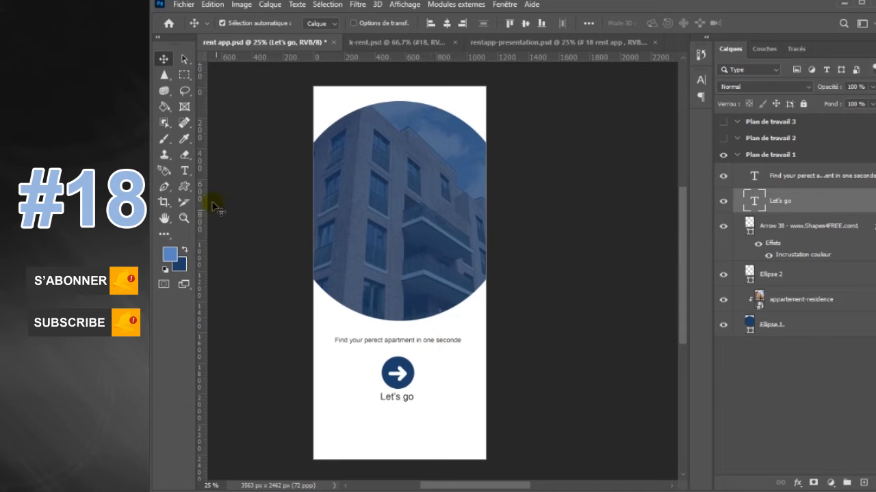
Step: Start a new text line over the building photo and set its colour to white (fff)
{"action": "left_click", "coordinate": [184, 171]}
{"action": "left_click", "coordinate": [366, 199]}
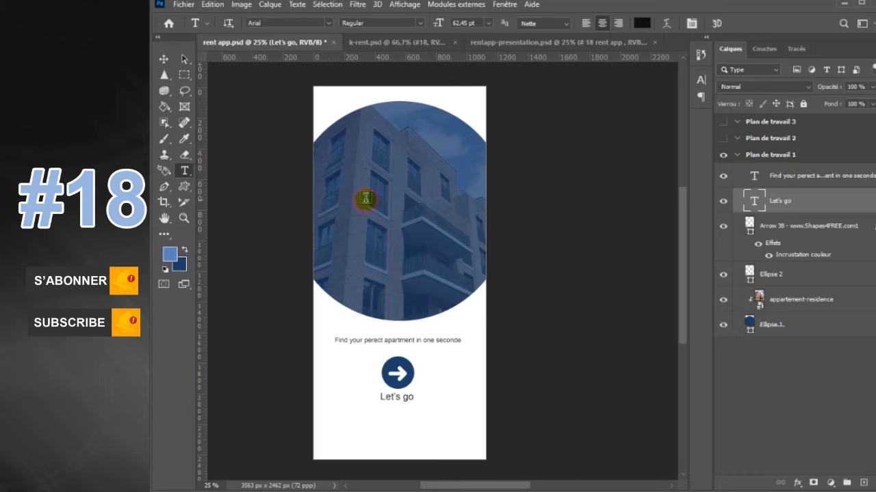
{"action": "left_click", "coordinate": [643, 26]}
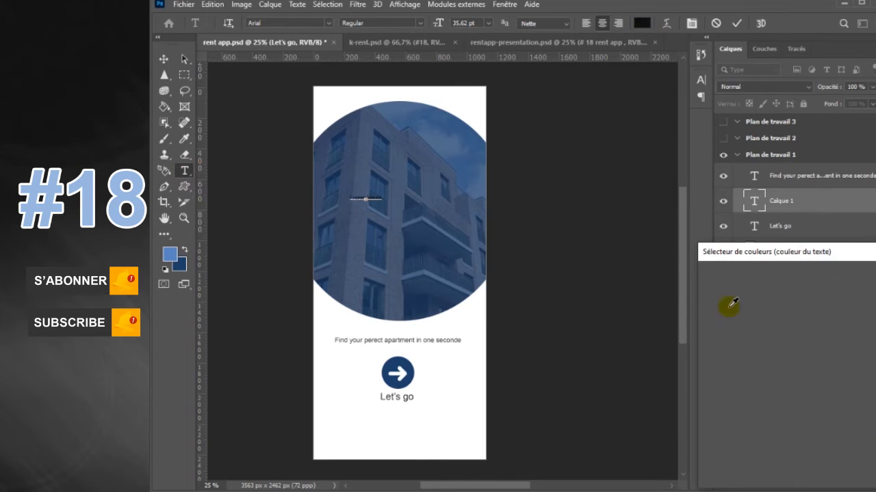
{"action": "type", "text": "ff"}
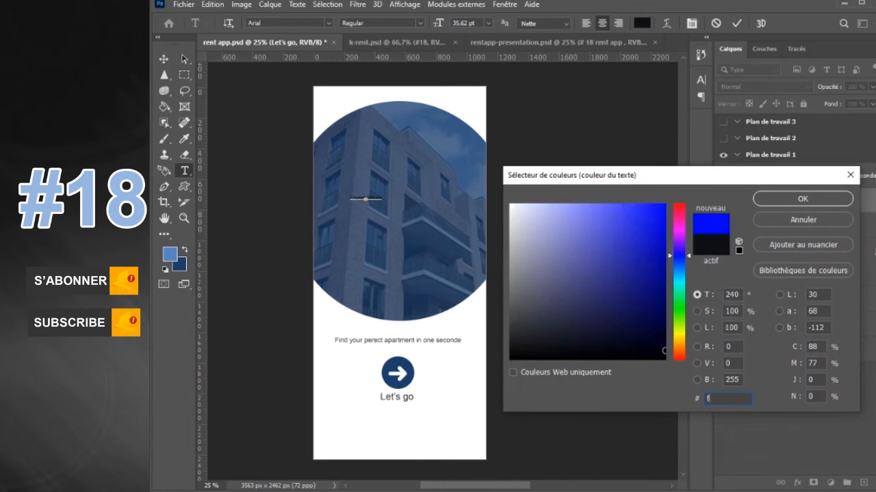
{"action": "key", "text": "BackSpace"}
{"action": "key", "text": "BackSpace"}
{"action": "type", "text": "ffff"}
{"action": "key", "text": "BackSpace"}
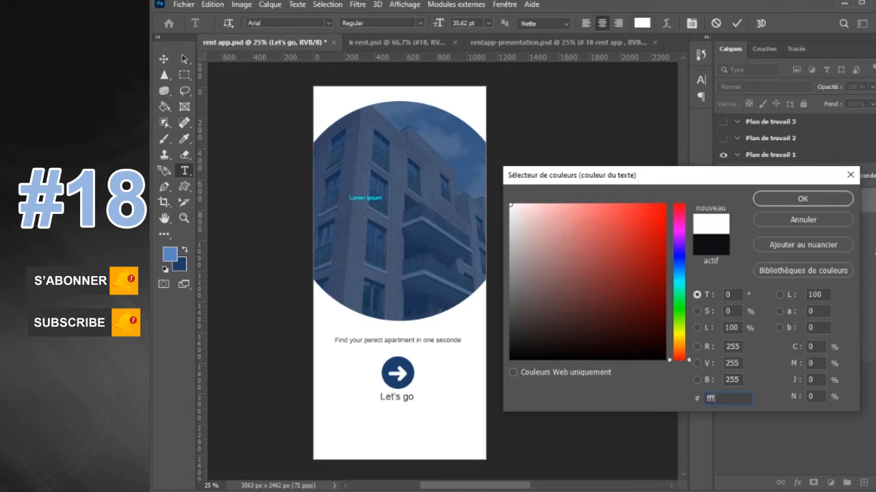
{"action": "left_click", "coordinate": [823, 198]}
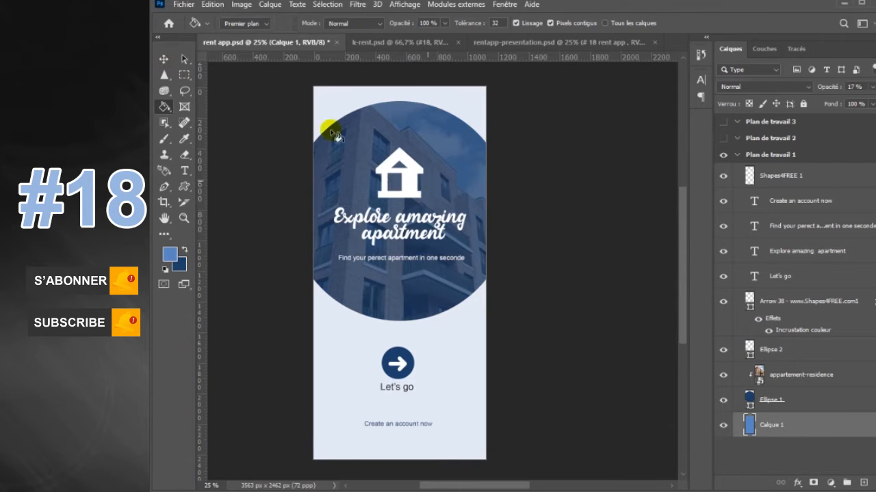
Step: Nudge the "Create an account now" text slightly upwards
{"action": "left_click", "coordinate": [164, 59]}
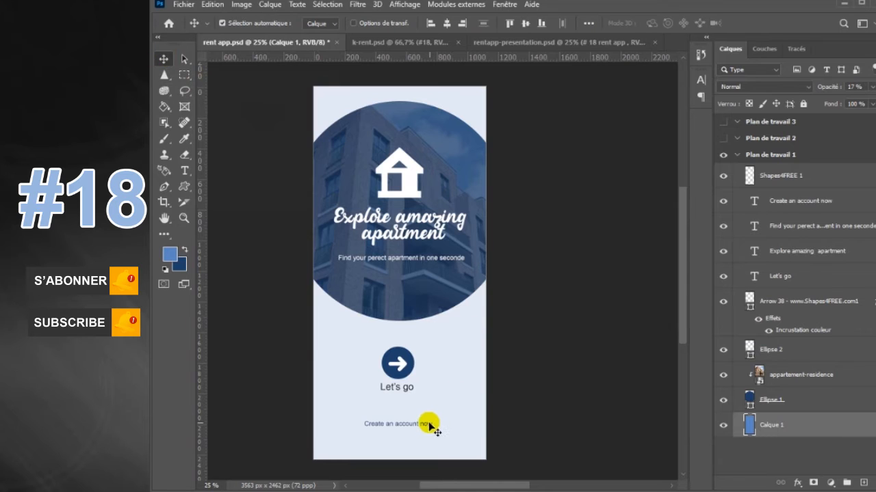
{"action": "left_click_drag", "start_coordinate": [430, 425], "coordinate": [430, 422]}
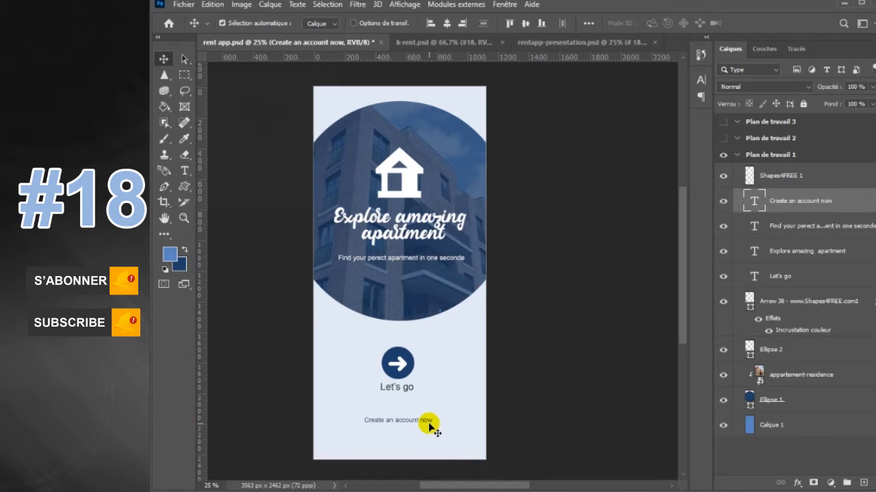
Step: Correct the tagline's spelling so it reads "Find your perfect apartment in one seconde"
{"action": "left_click", "coordinate": [184, 171]}
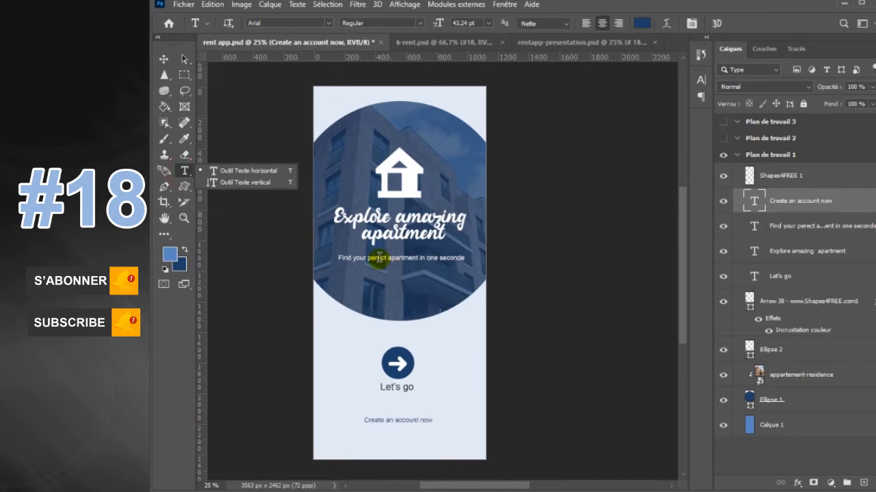
{"action": "left_click", "coordinate": [379, 259]}
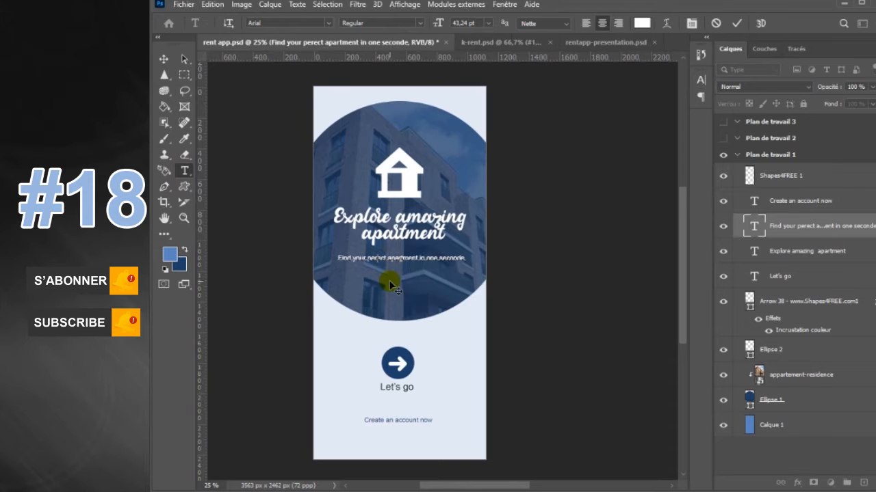
{"action": "type", "text": "f"}
{"action": "left_click", "coordinate": [163, 59]}
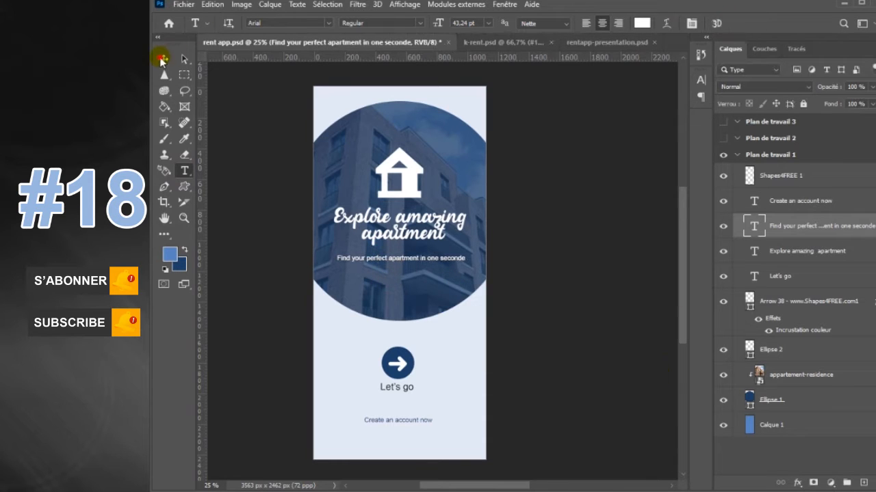
Step: Collapse the Plan de travail 1 artboard's layers and show the Plan de travail 2 artboard
{"action": "left_click", "coordinate": [737, 155]}
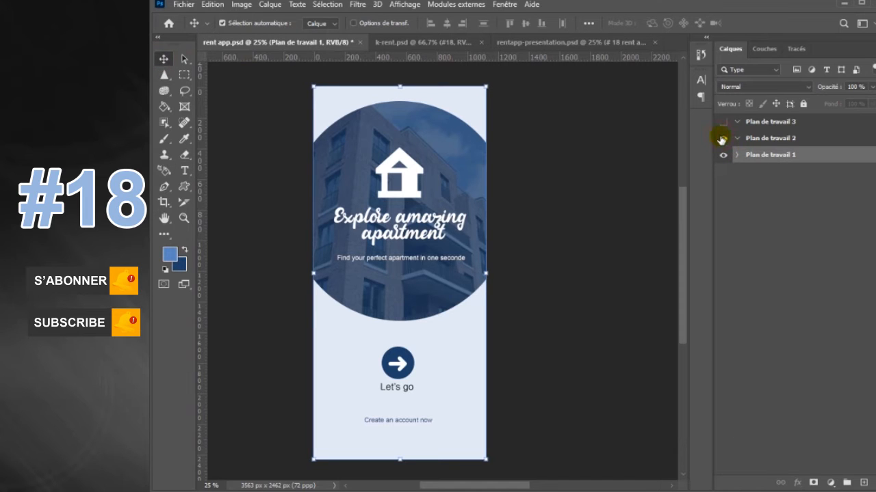
{"action": "left_click", "coordinate": [722, 139]}
{"action": "left_click", "coordinate": [727, 140]}
{"action": "key", "text": "h"}
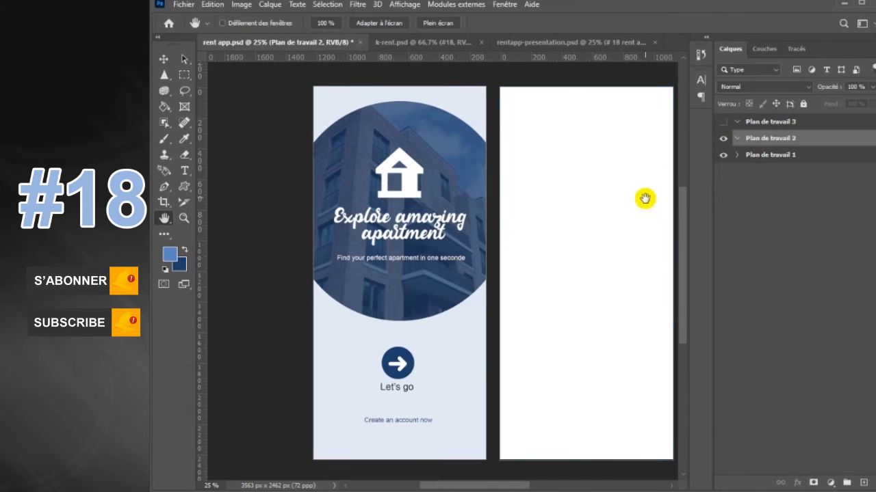
{"action": "left_click_drag", "start_coordinate": [644, 198], "coordinate": [590, 196]}
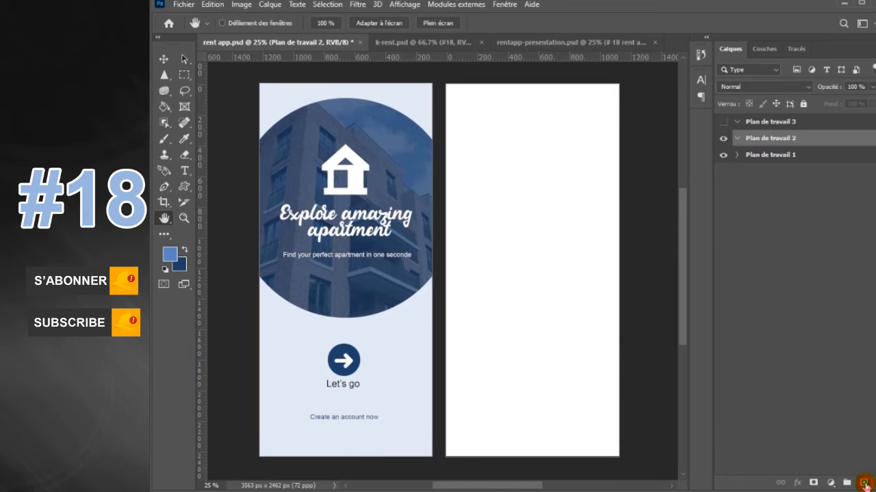
Step: Add a new empty layer to the Plan de travail 2 artboard
{"action": "left_click", "coordinate": [864, 484]}
{"action": "left_click", "coordinate": [163, 59]}
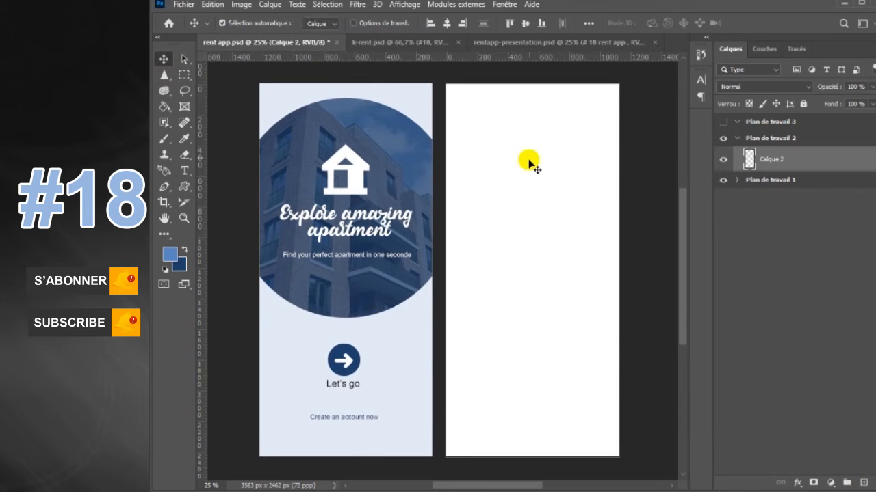
Step: Draw a small rounded rectangle, about 141 × 23 px, near the upper-left corner of the Plan de travail 2 artboard
{"action": "left_click", "coordinate": [187, 193]}
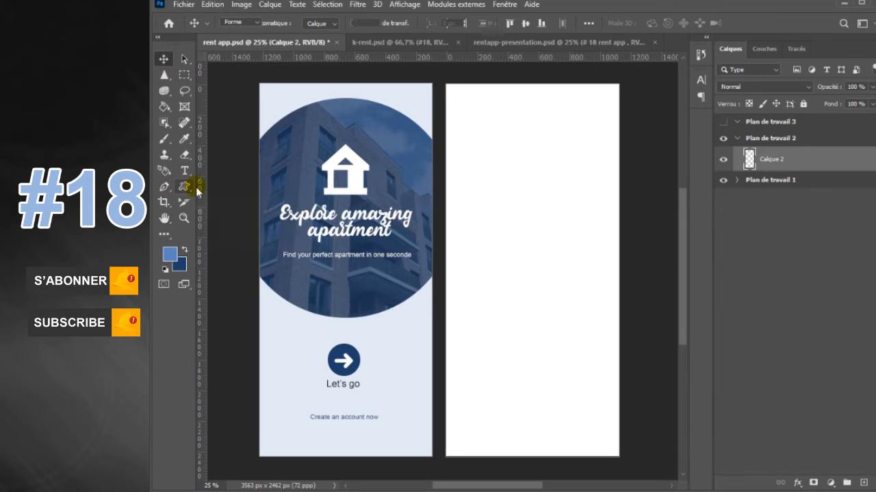
{"action": "right_click", "coordinate": [186, 194]}
{"action": "left_click", "coordinate": [246, 276]}
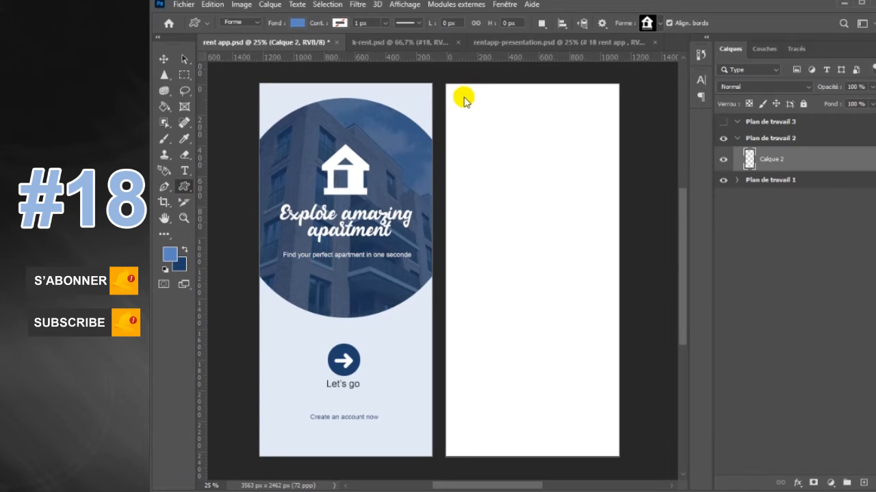
{"action": "left_click_drag", "start_coordinate": [456, 114], "coordinate": [479, 117]}
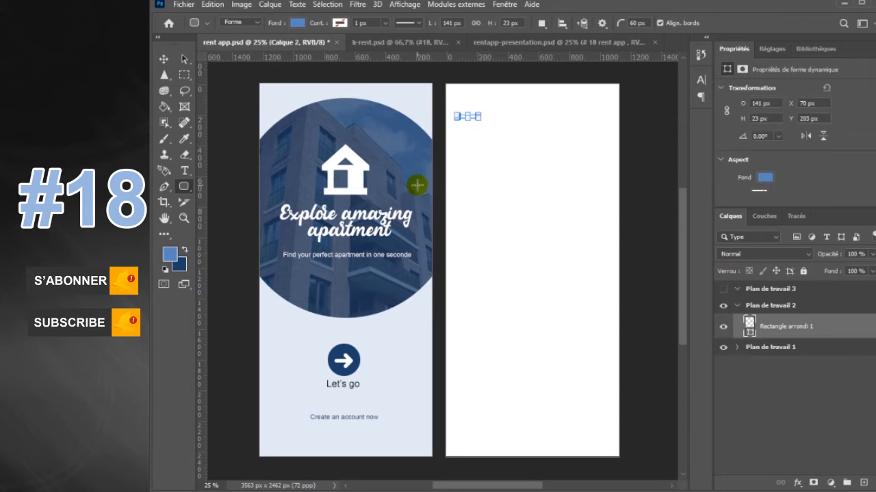
Step: Set the small bar's fill to medium blue and hide the shape properties
{"action": "left_click", "coordinate": [300, 24]}
{"action": "left_click", "coordinate": [301, 25]}
{"action": "left_click", "coordinate": [297, 26]}
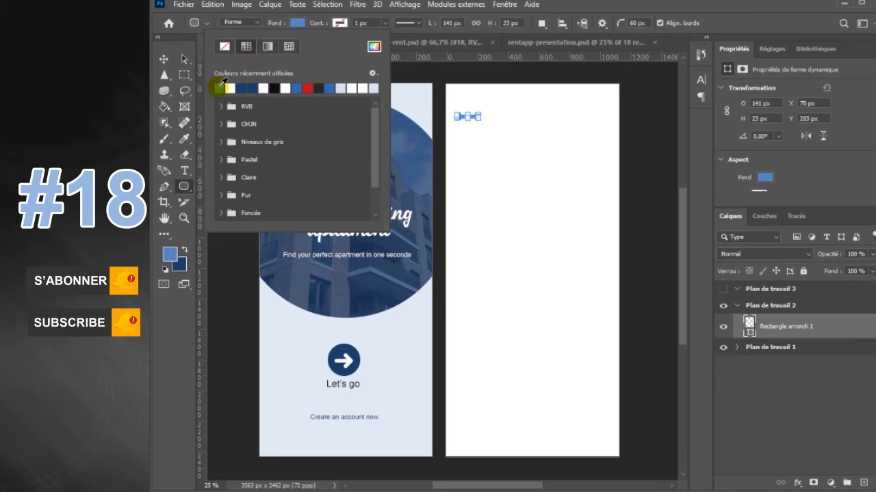
{"action": "left_click", "coordinate": [297, 24]}
{"action": "left_click", "coordinate": [163, 59]}
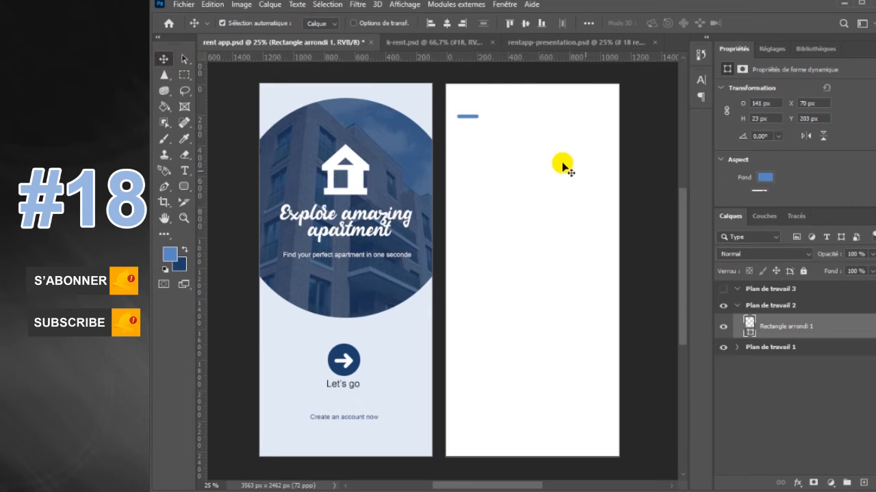
{"action": "left_click", "coordinate": [504, 4]}
{"action": "left_click", "coordinate": [556, 333]}
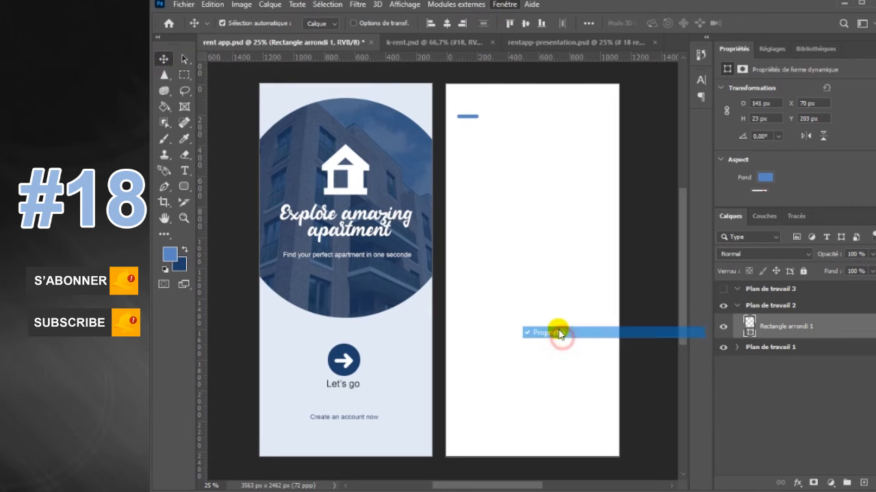
Step: Try to move the blue bar slightly downwards with a free transform
{"action": "left_click", "coordinate": [532, 161]}
{"action": "key", "text": "ctrl+plus"}
{"action": "key", "text": "ctrl+plus"}
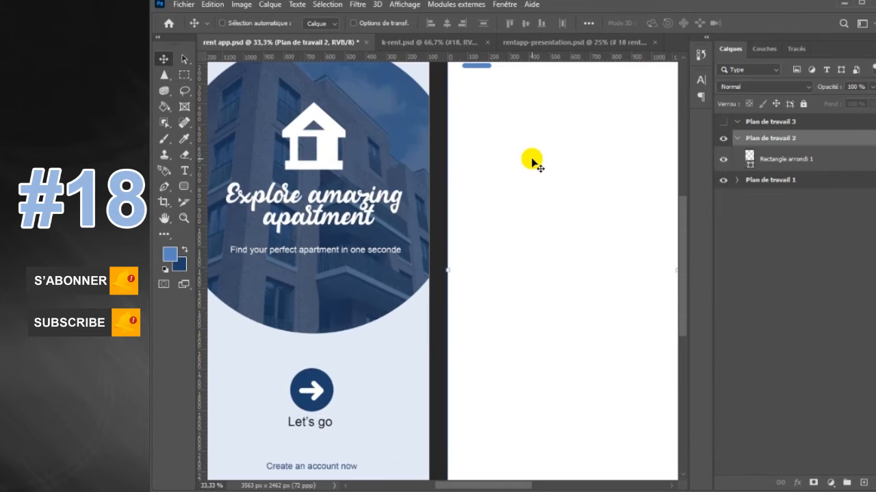
{"action": "key", "text": "h"}
{"action": "left_click_drag", "start_coordinate": [541, 140], "coordinate": [516, 357]}
{"action": "left_click", "coordinate": [163, 60]}
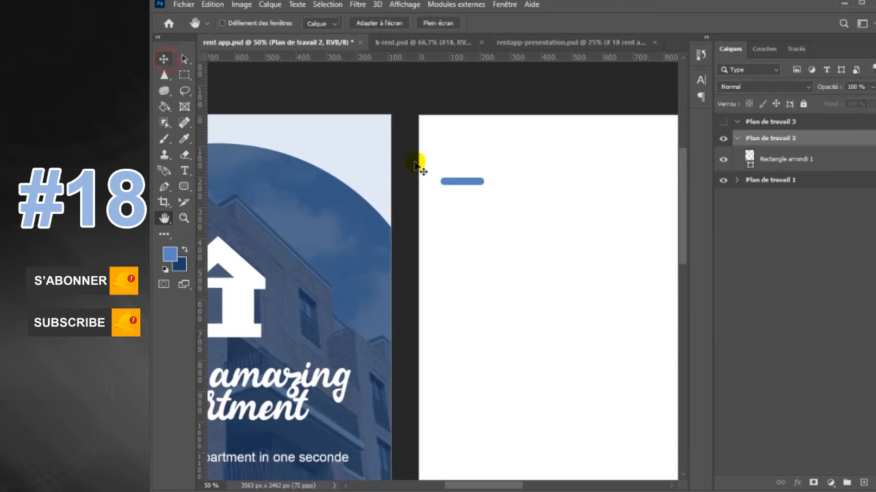
{"action": "left_click", "coordinate": [462, 182]}
{"action": "key", "text": "ctrl+t"}
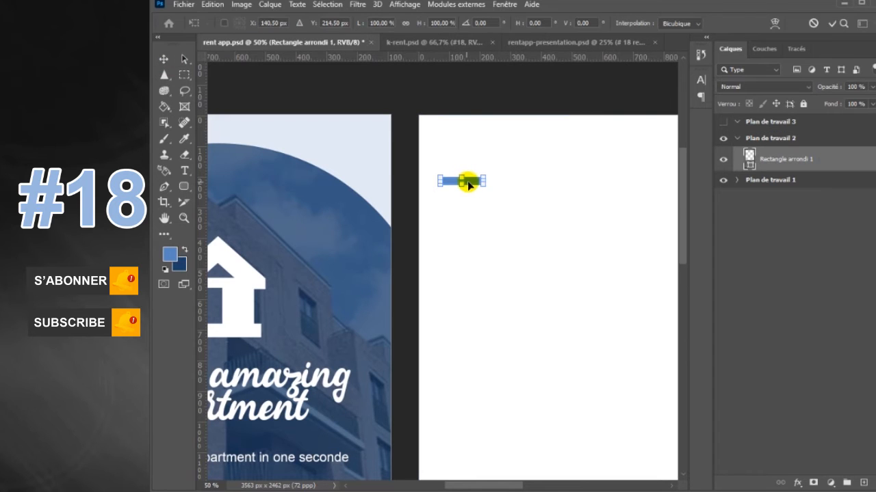
{"action": "left_click_drag", "start_coordinate": [469, 184], "coordinate": [466, 196]}
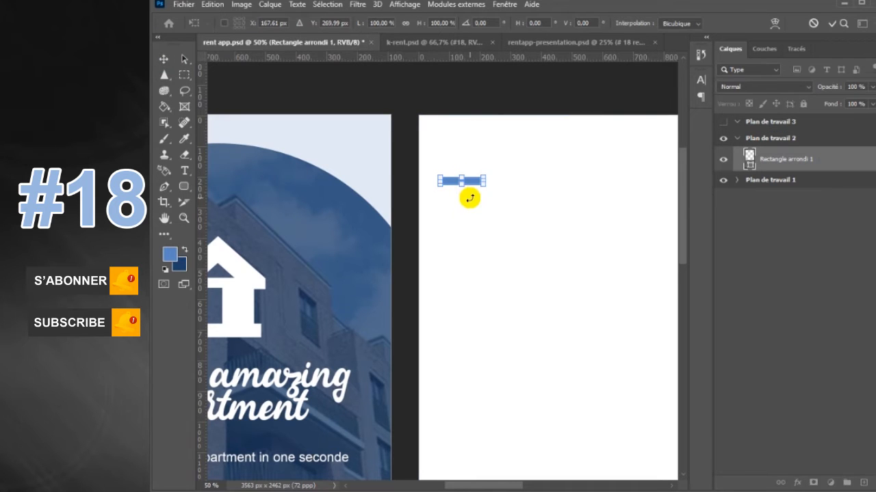
{"action": "left_click", "coordinate": [832, 23]}
Step: Duplicate the blue bar twice below the original to form a three-line menu icon with a shorter middle line
{"action": "left_click_drag", "start_coordinate": [470, 186], "coordinate": [472, 197]}
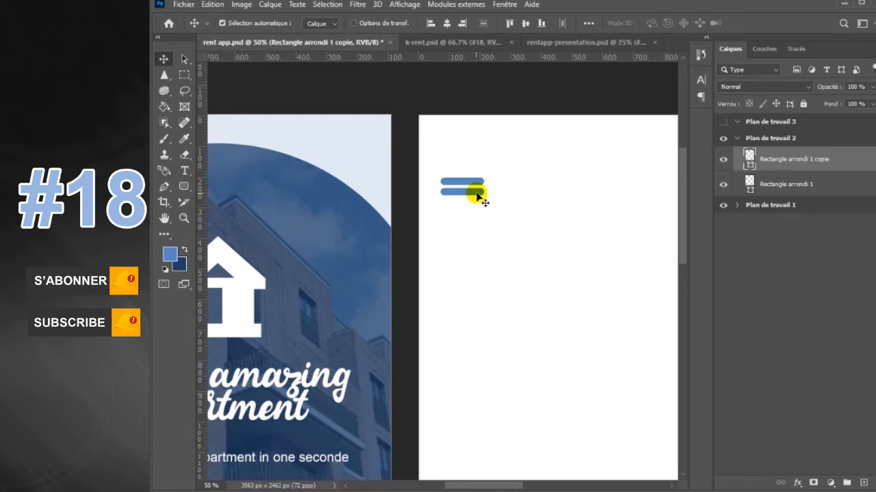
{"action": "left_click_drag", "start_coordinate": [478, 196], "coordinate": [479, 198]}
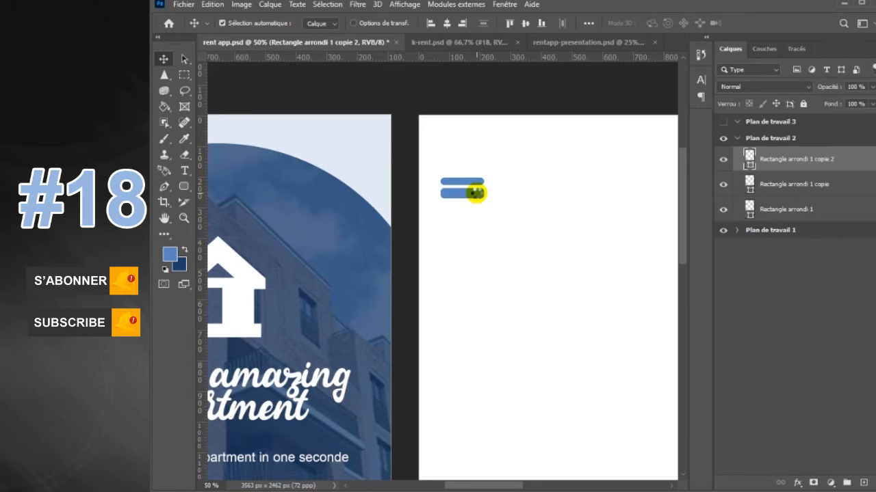
{"action": "mouse_move", "coordinate": [475, 194]}
{"action": "left_mouse_down"}
{"action": "mouse_move", "coordinate": [454, 196]}
{"action": "mouse_move", "coordinate": [469, 203]}
{"action": "left_mouse_up"}
{"action": "left_click", "coordinate": [467, 193]}
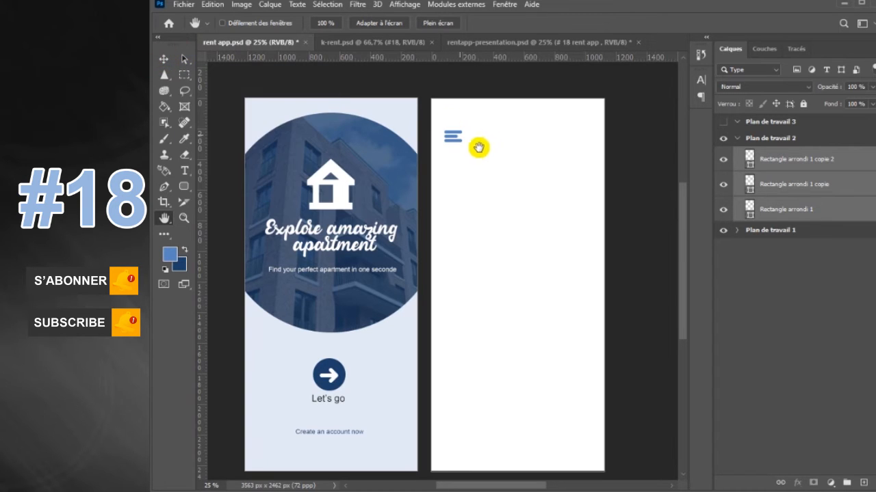
{"action": "left_click", "coordinate": [164, 60]}
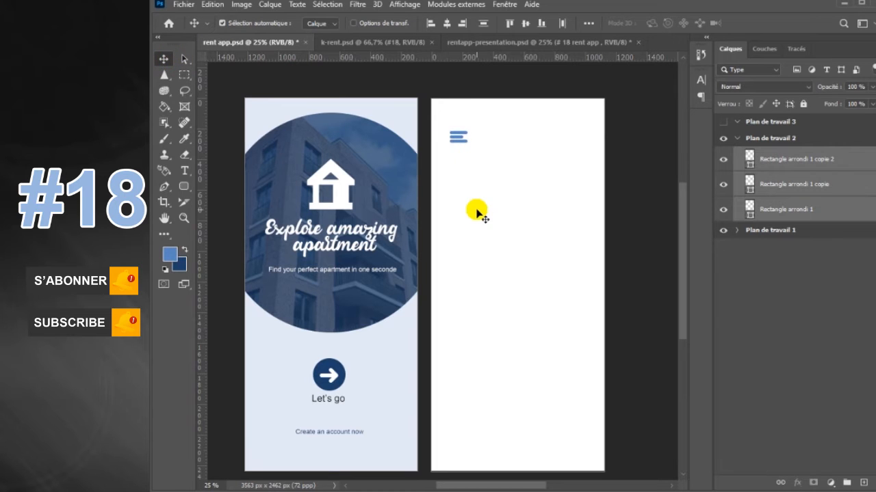
Step: Add a new empty layer above the menu icon's layers in the Plan de travail 2 artboard
{"action": "left_click", "coordinate": [848, 166]}
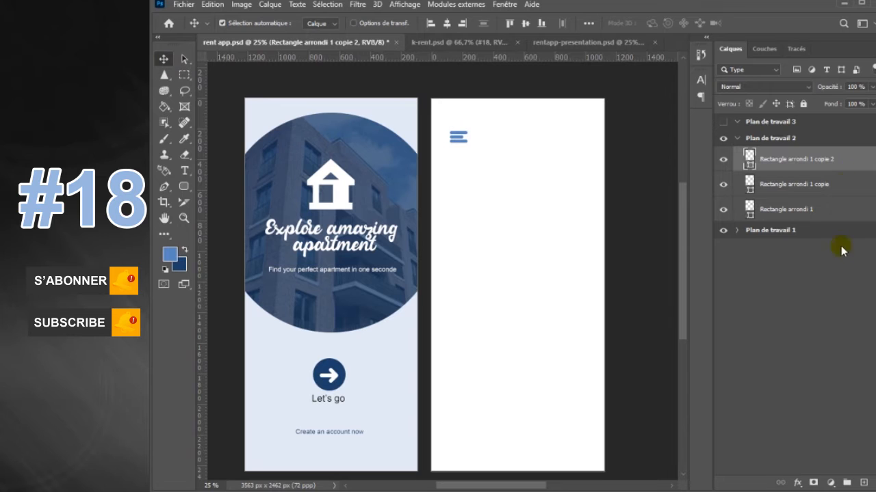
{"action": "left_click", "coordinate": [831, 217]}
{"action": "left_click", "coordinate": [846, 161]}
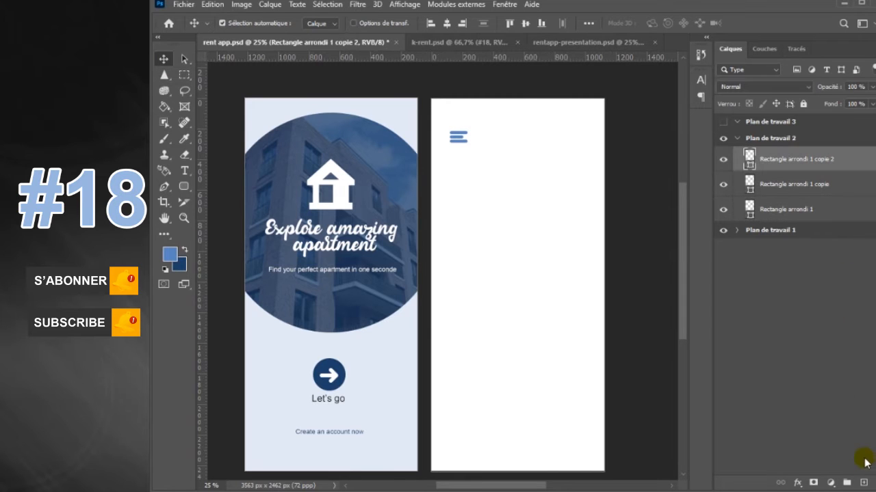
{"action": "left_click", "coordinate": [863, 482]}
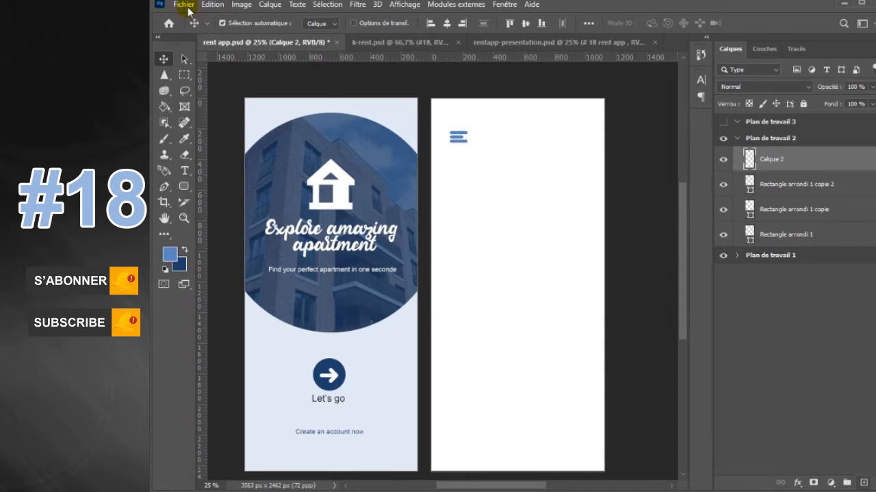
Step: Place the user.png image near the artboard's upper-right corner, level with the menu icon
{"action": "left_click", "coordinate": [188, 8]}
{"action": "left_click", "coordinate": [220, 247]}
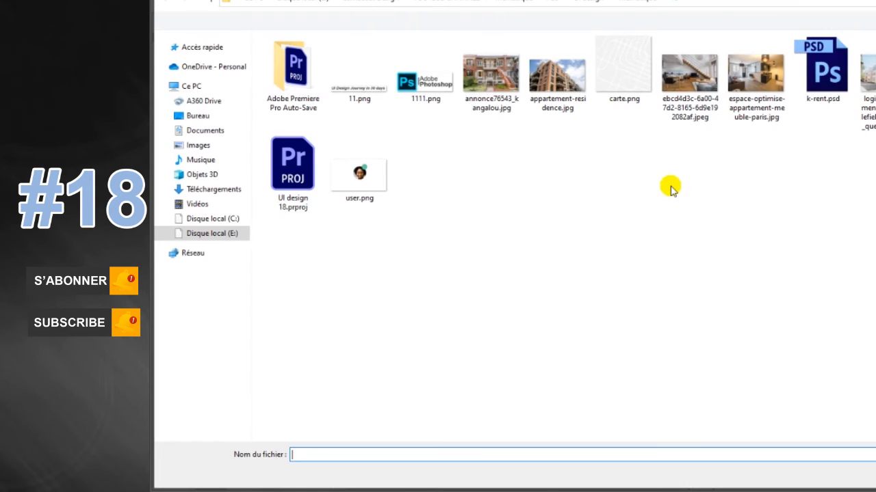
{"action": "left_click", "coordinate": [381, 182]}
{"action": "double_click", "coordinate": [381, 182]}
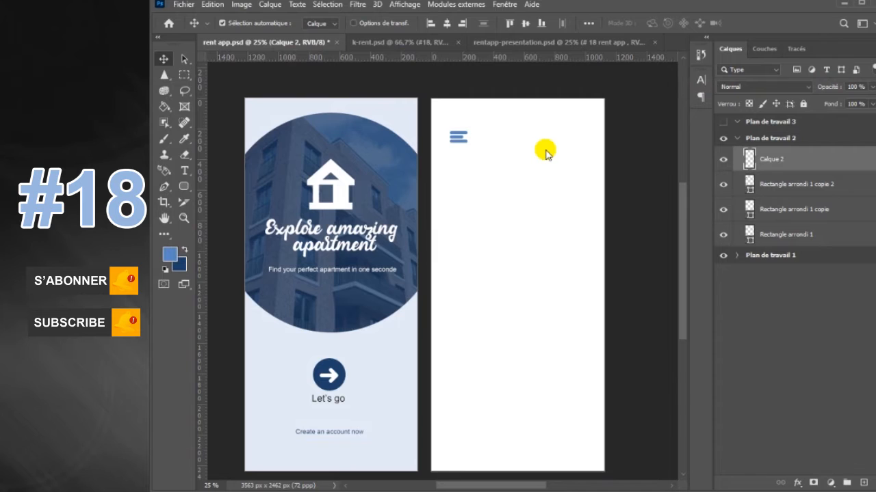
{"action": "left_click_drag", "start_coordinate": [520, 283], "coordinate": [572, 136]}
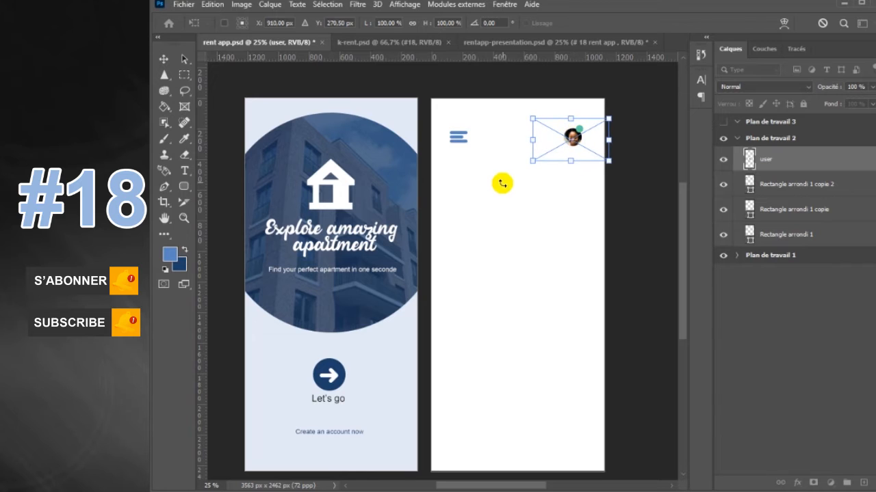
Step: Nudge the placed user picture left to X 890 px and commit the placement
{"action": "key", "text": "Left"}
{"action": "key", "text": "Left"}
{"action": "key", "text": "Left"}
{"action": "key", "text": "Left"}
{"action": "key", "text": "Left"}
{"action": "key", "text": "Left"}
{"action": "key", "text": "Left"}
{"action": "key", "text": "Left"}
{"action": "key", "text": "Left"}
{"action": "key", "text": "Left"}
{"action": "key", "text": "Left"}
{"action": "key", "text": "Left"}
{"action": "key", "text": "Left"}
{"action": "key", "text": "Left"}
{"action": "key", "text": "Left"}
{"action": "key", "text": "Left"}
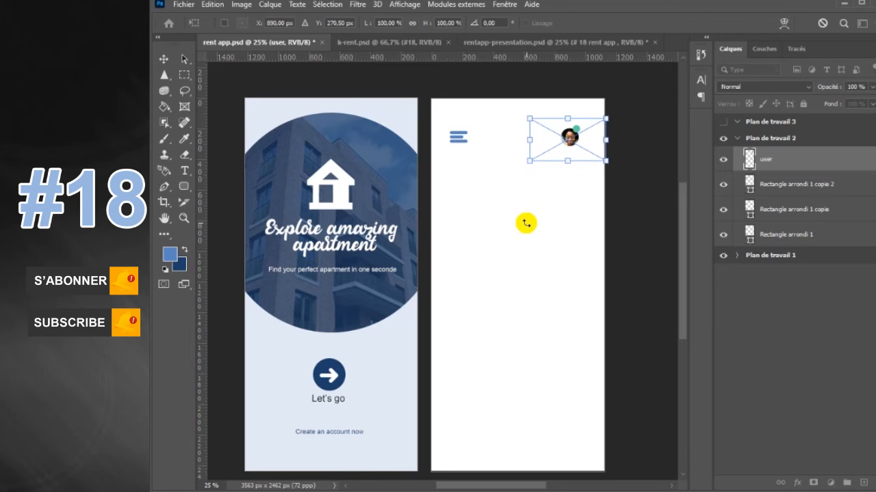
{"action": "key", "text": "Return"}
Step: Draw a wide rounded rectangle, about 895 × 127 px, below the menu icon and user picture
{"action": "left_click", "coordinate": [186, 188]}
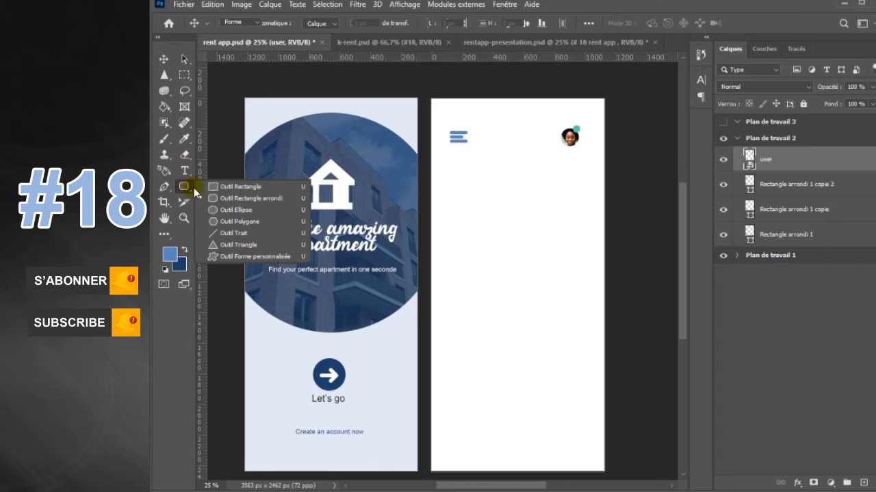
{"action": "left_click", "coordinate": [226, 197]}
{"action": "left_click_drag", "start_coordinate": [452, 168], "coordinate": [589, 186]}
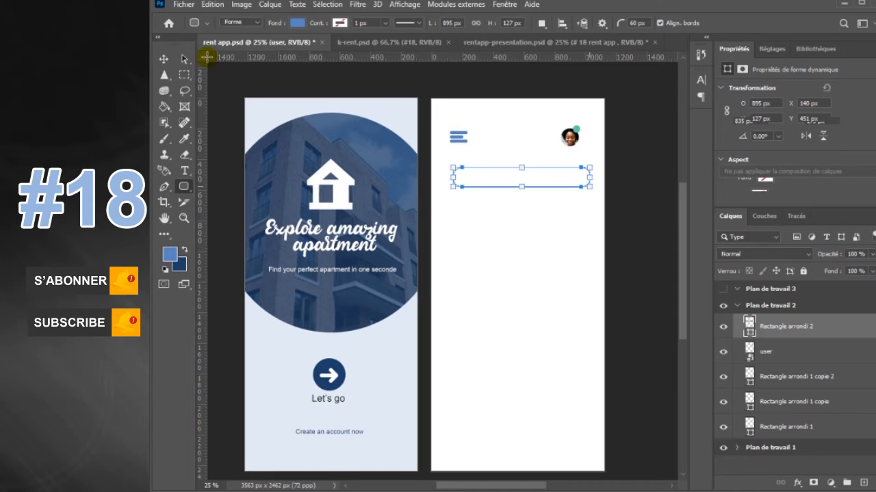
Step: Set the wide rounded bar's fill to white and hide the shape properties
{"action": "left_click", "coordinate": [296, 24]}
{"action": "left_click", "coordinate": [296, 25]}
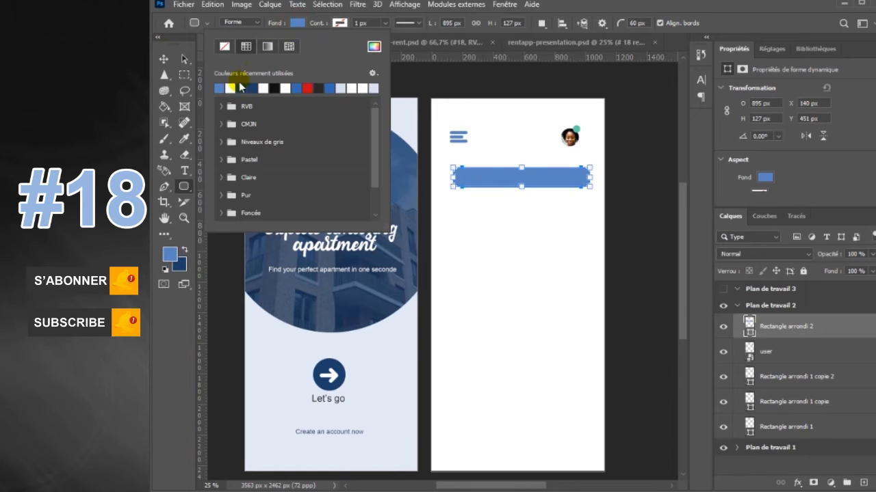
{"action": "left_click", "coordinate": [299, 26]}
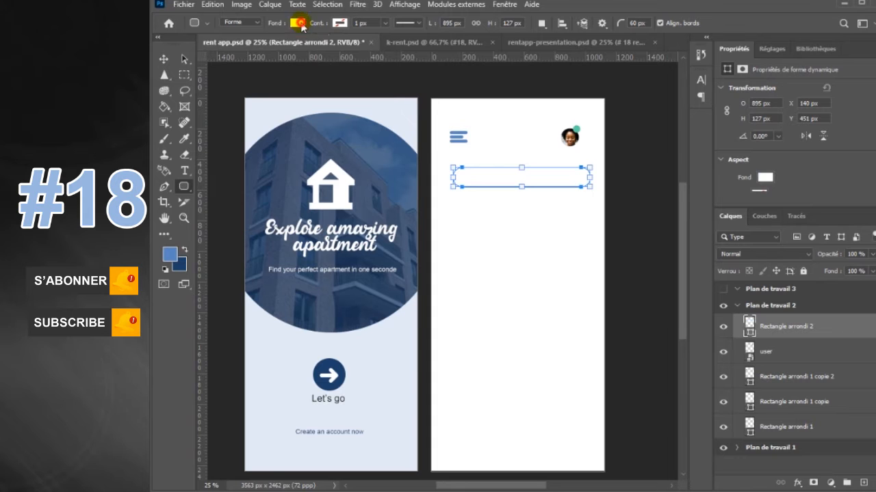
{"action": "left_click", "coordinate": [167, 64]}
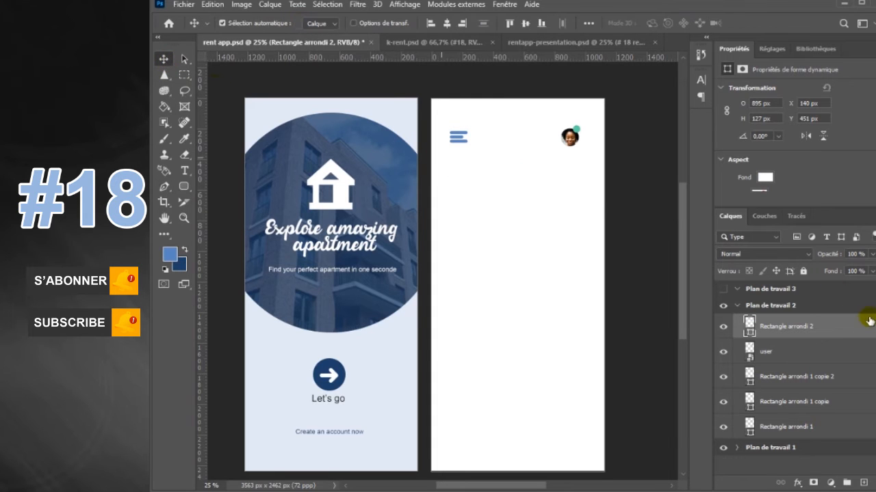
{"action": "left_click", "coordinate": [505, 5]}
{"action": "left_click", "coordinate": [570, 334]}
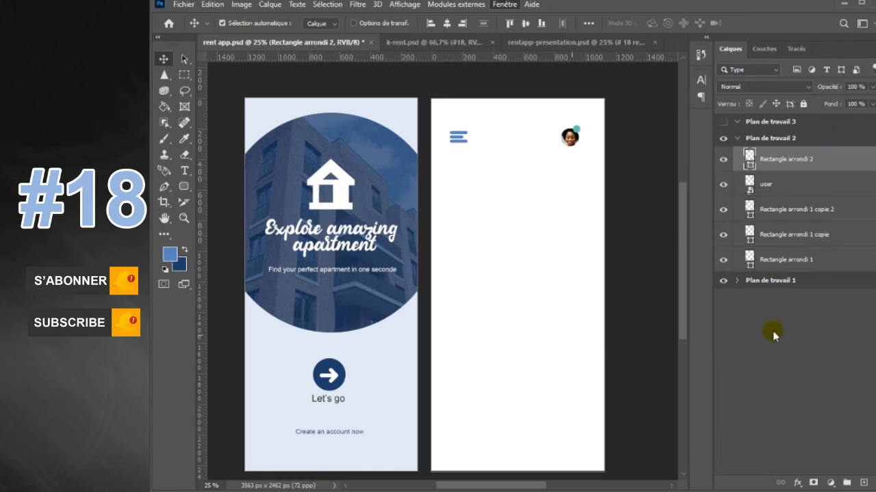
Step: Open the white bar's layer style and enable a drop shadow
{"action": "double_click", "coordinate": [828, 159]}
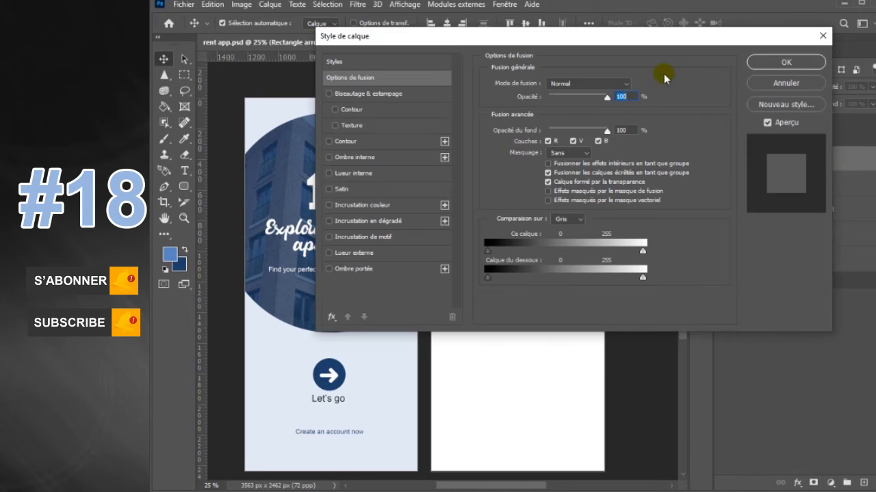
{"action": "left_click_drag", "start_coordinate": [550, 38], "coordinate": [541, 193]}
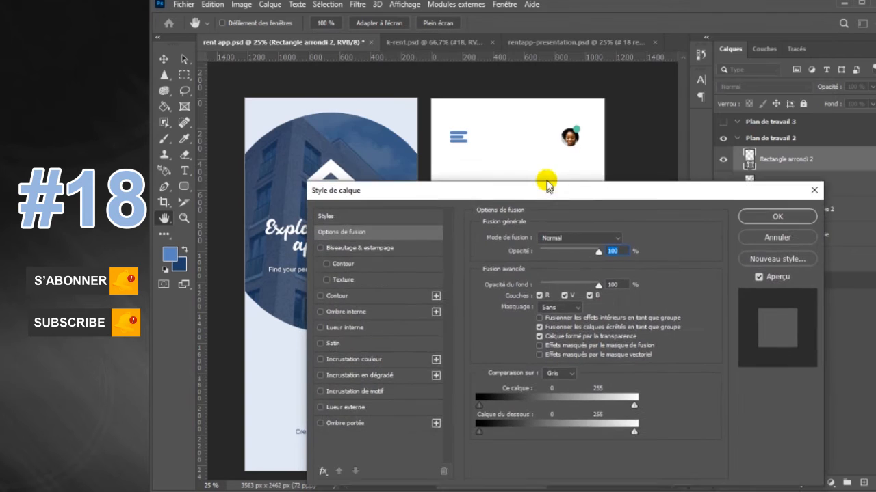
{"action": "left_click", "coordinate": [375, 364]}
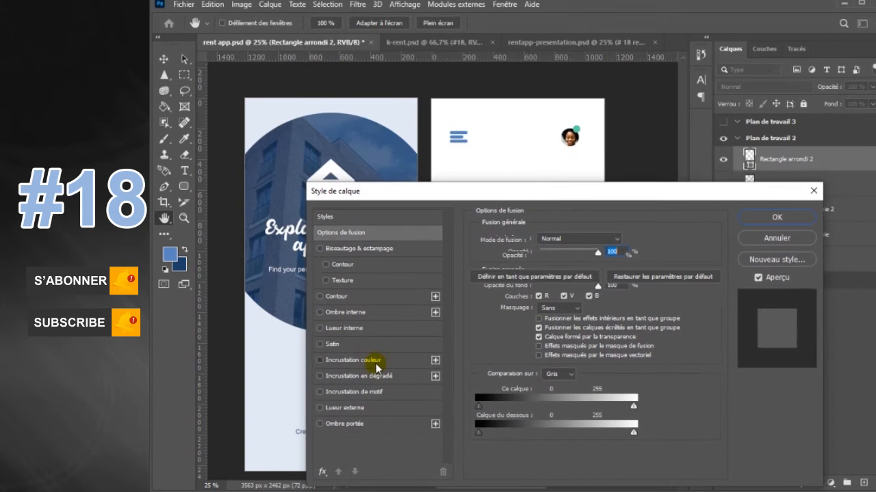
{"action": "left_click", "coordinate": [320, 360]}
{"action": "left_click", "coordinate": [385, 426]}
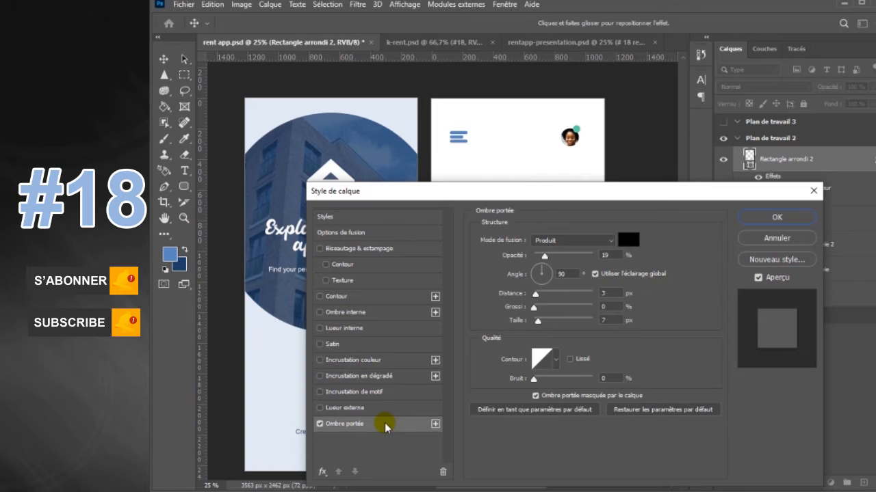
Step: Apply the drop shadow with size 168 px, distance 16 px and opacity 10%, and shift the white bar slightly left
{"action": "type", "text": "168"}
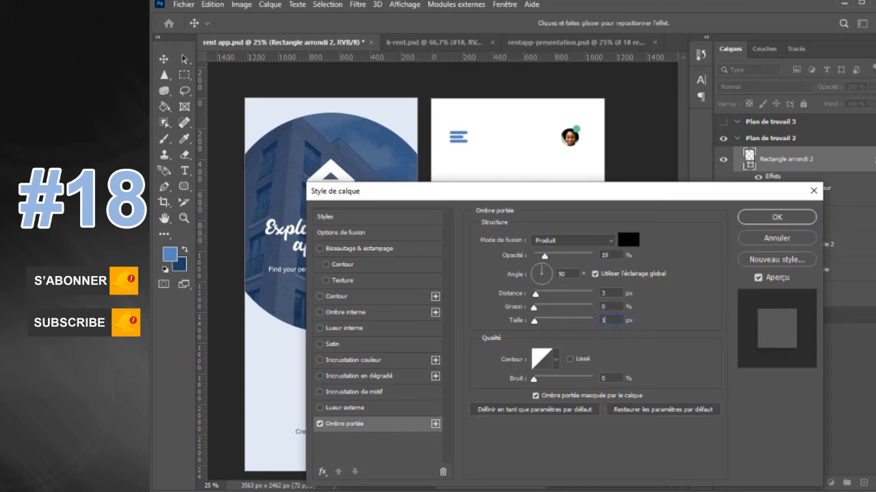
{"action": "left_click", "coordinate": [608, 294]}
{"action": "type", "text": "10"}
{"action": "left_click_drag", "start_coordinate": [612, 294], "coordinate": [595, 297]}
{"action": "type", "text": "16"}
{"action": "left_click_drag", "start_coordinate": [609, 255], "coordinate": [590, 256]}
{"action": "type", "text": "10"}
{"action": "left_click_drag", "start_coordinate": [609, 255], "coordinate": [588, 256]}
{"action": "type", "text": "10"}
{"action": "left_click", "coordinate": [790, 218]}
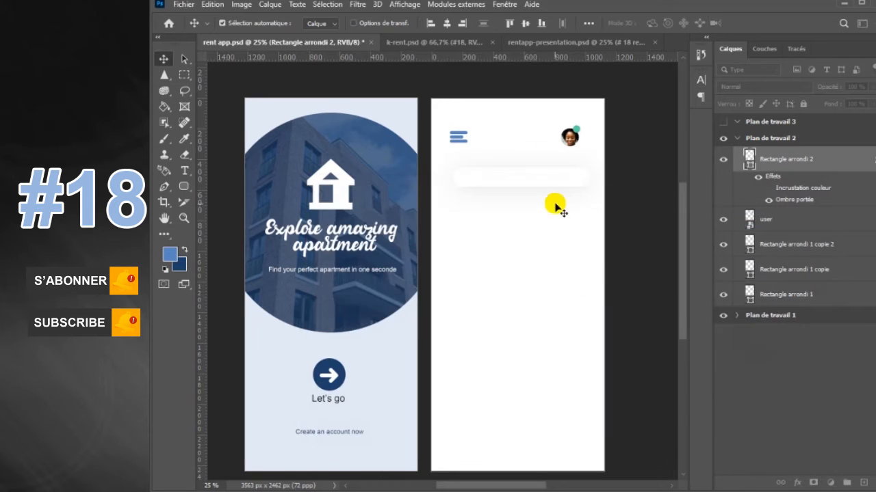
{"action": "left_click_drag", "start_coordinate": [561, 181], "coordinate": [556, 183]}
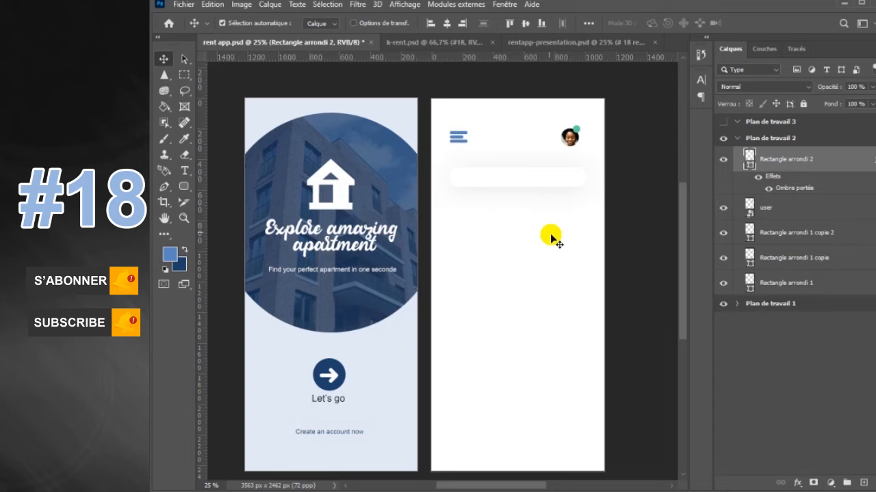
Step: Draw a white rounded rectangle card, about 943 × 543 px, below the white bar and hide the shape properties
{"action": "left_click", "coordinate": [183, 186]}
{"action": "left_click_drag", "start_coordinate": [446, 226], "coordinate": [589, 309]}
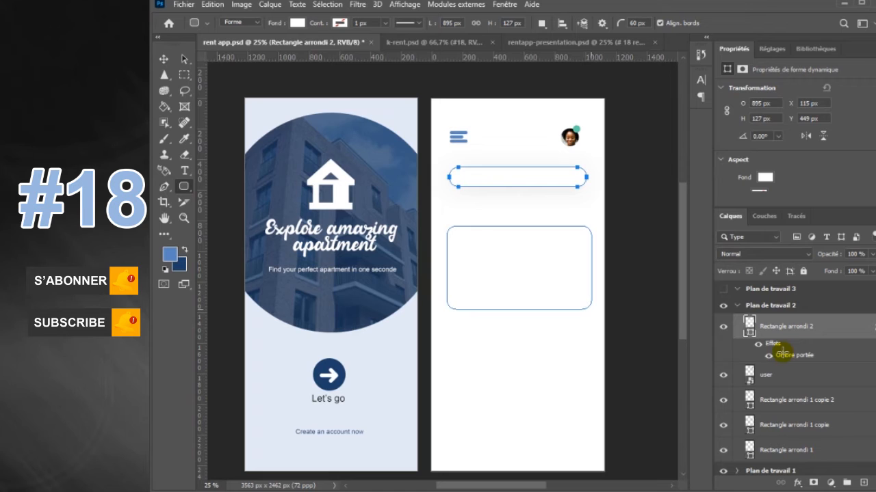
{"action": "left_click", "coordinate": [163, 60]}
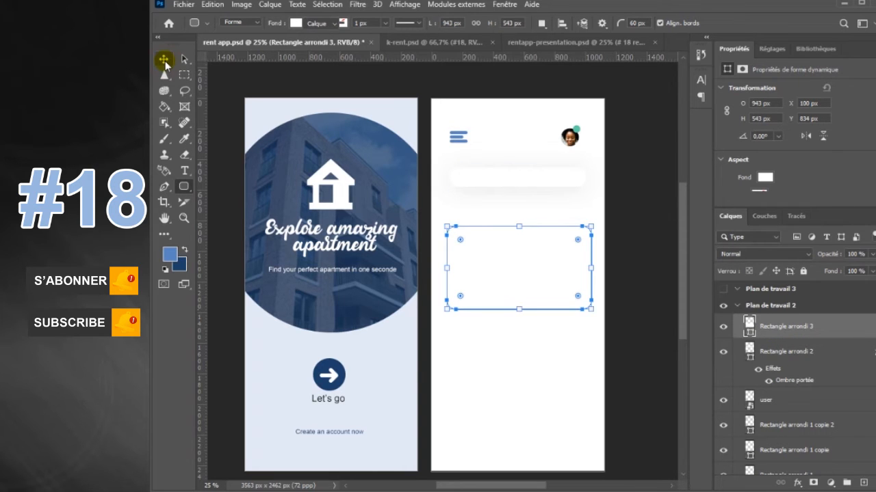
{"action": "left_click", "coordinate": [504, 9]}
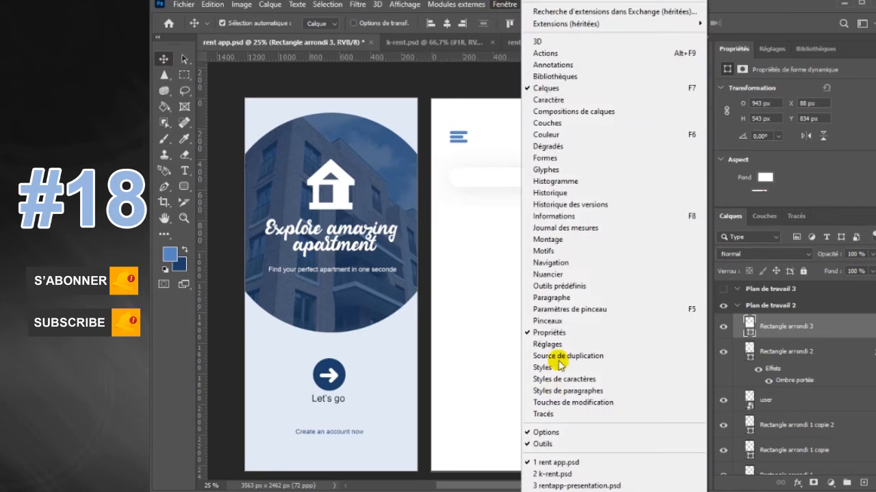
{"action": "left_click", "coordinate": [726, 330]}
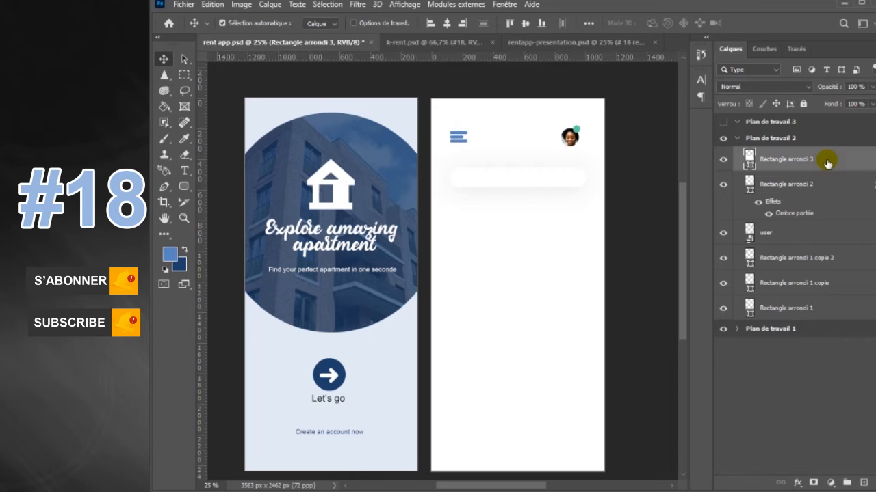
Step: Add a drop shadow to the large rounded card, keeping the shadow settings already offered
{"action": "double_click", "coordinate": [827, 163]}
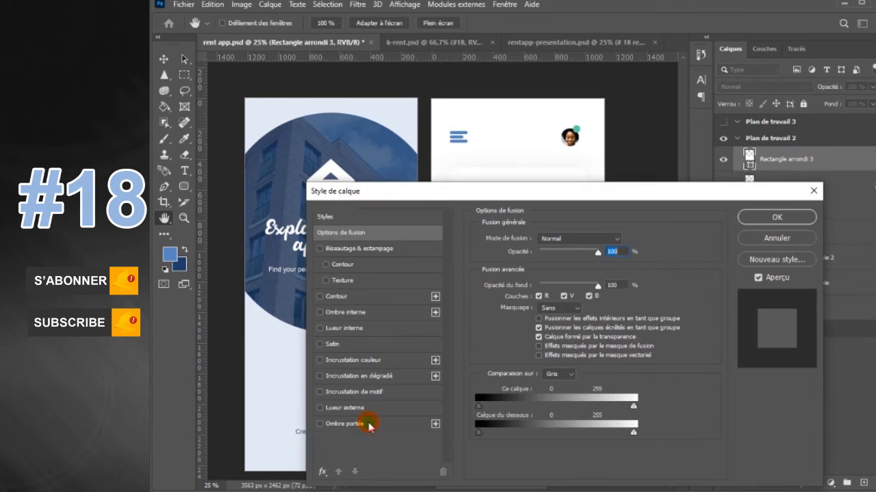
{"action": "left_click", "coordinate": [368, 424]}
{"action": "left_click", "coordinate": [776, 218]}
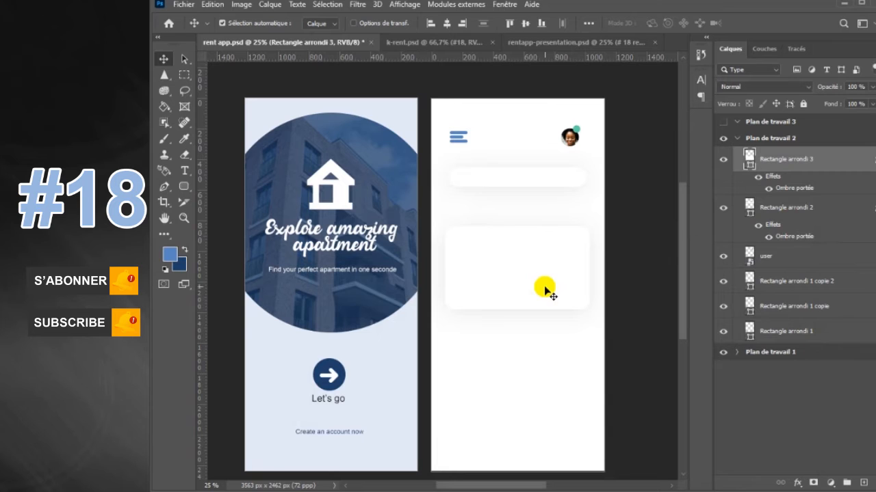
Step: Duplicate the rounded card twice, stacking the copies evenly below it down to the artboard's lower edge
{"action": "left_click_drag", "start_coordinate": [540, 283], "coordinate": [538, 382]}
{"action": "left_click_drag", "start_coordinate": [679, 288], "coordinate": [680, 302]}
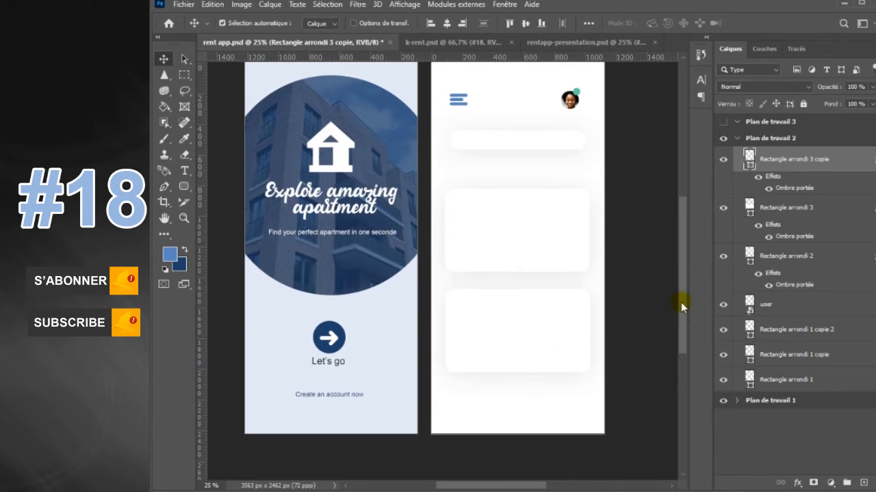
{"action": "left_click_drag", "start_coordinate": [533, 327], "coordinate": [538, 429]}
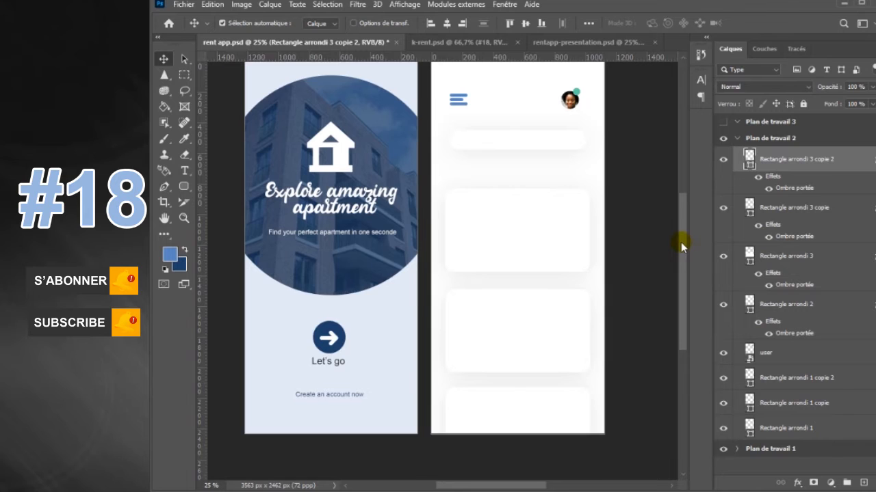
{"action": "scroll", "coordinate": [681, 242], "scroll_direction": "up", "scroll_amount": 2}
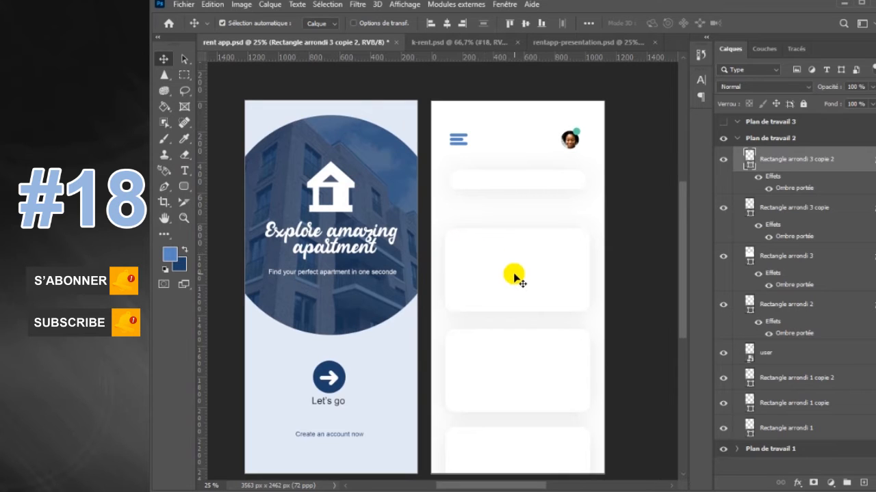
Step: Start a black horizontal text line between the white bar and the first card, with the font size set to 50 pt
{"action": "left_click", "coordinate": [185, 171]}
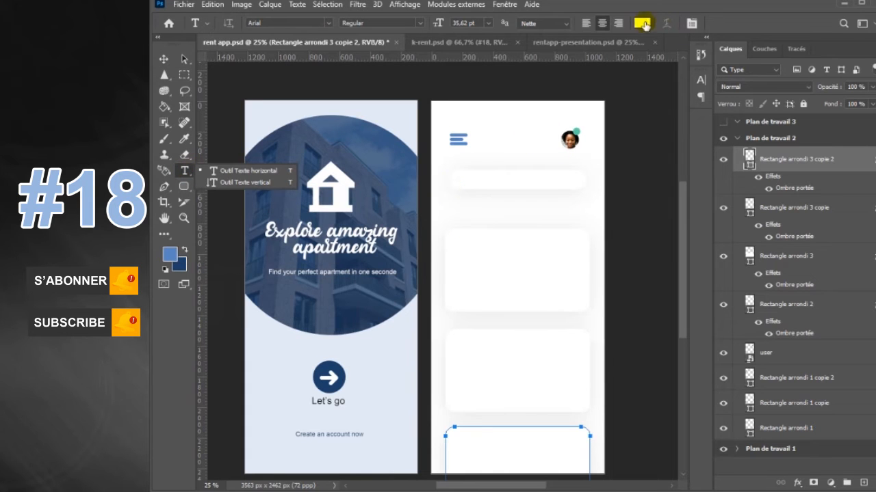
{"action": "left_click", "coordinate": [641, 24]}
{"action": "type", "text": "0000"}
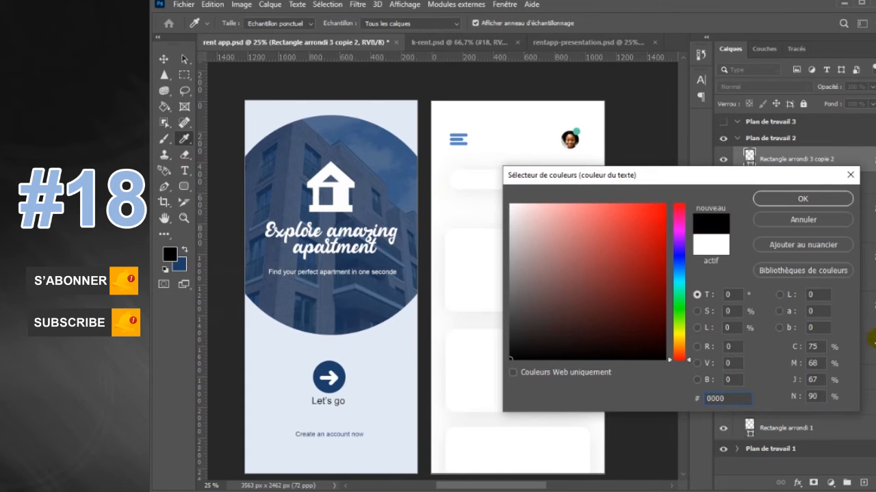
{"action": "left_click", "coordinate": [814, 199]}
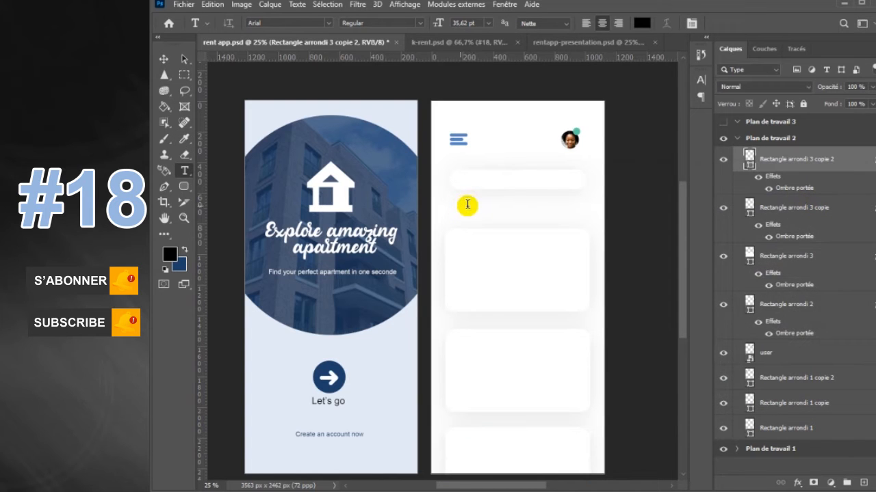
{"action": "left_click", "coordinate": [467, 205]}
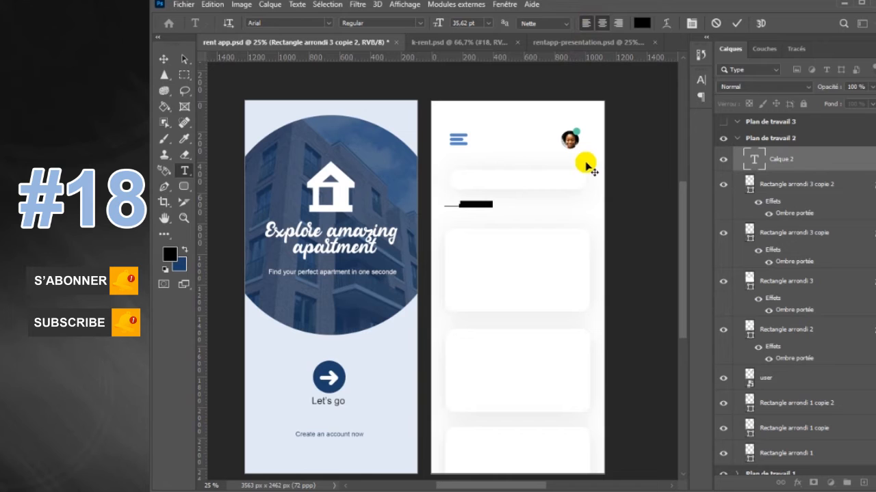
{"action": "left_click", "coordinate": [468, 23]}
{"action": "type", "text": "50"}
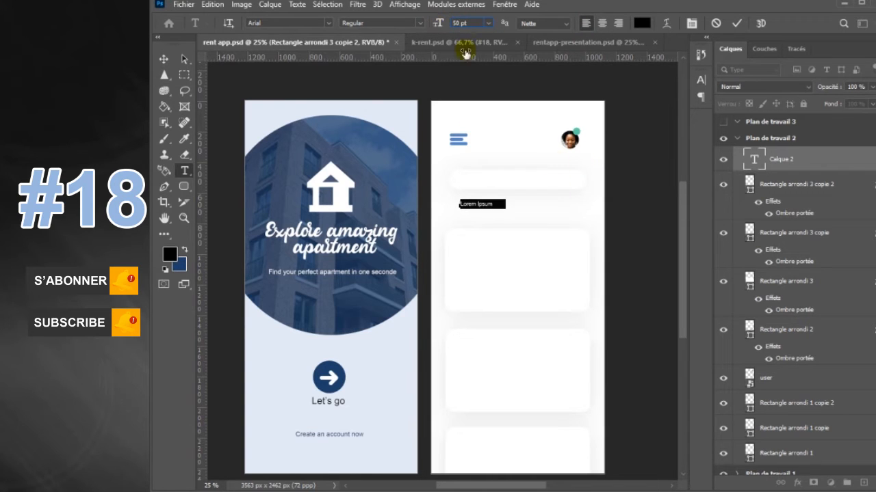
Step: Replace the placeholder text with "Populars properties" and, after a gap, "Recommended for you"
{"action": "left_click", "coordinate": [505, 205]}
{"action": "left_click_drag", "start_coordinate": [507, 206], "coordinate": [453, 202]}
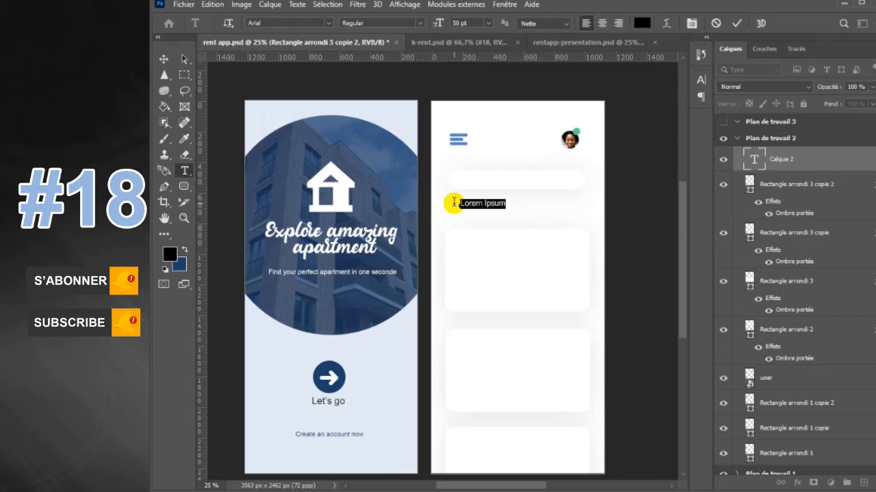
{"action": "type", "text": "Popular"}
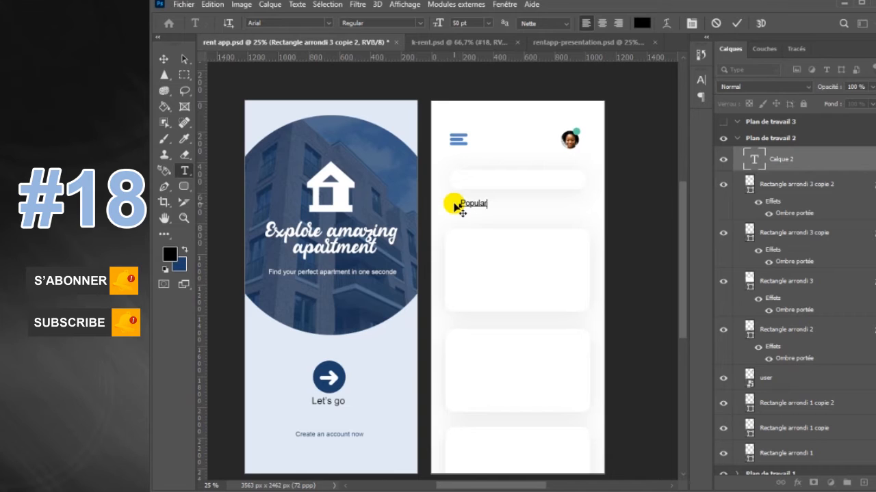
{"action": "type", "text": "s properties     "}
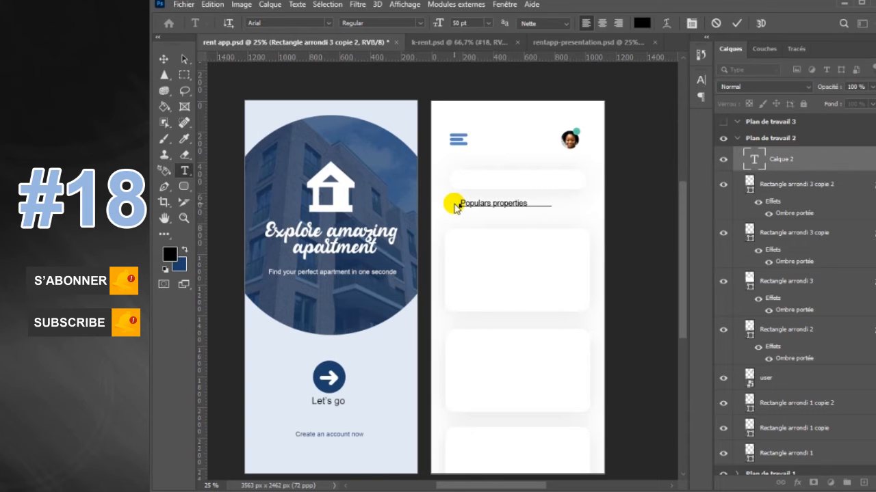
{"action": "type", "text": "Recommended for"}
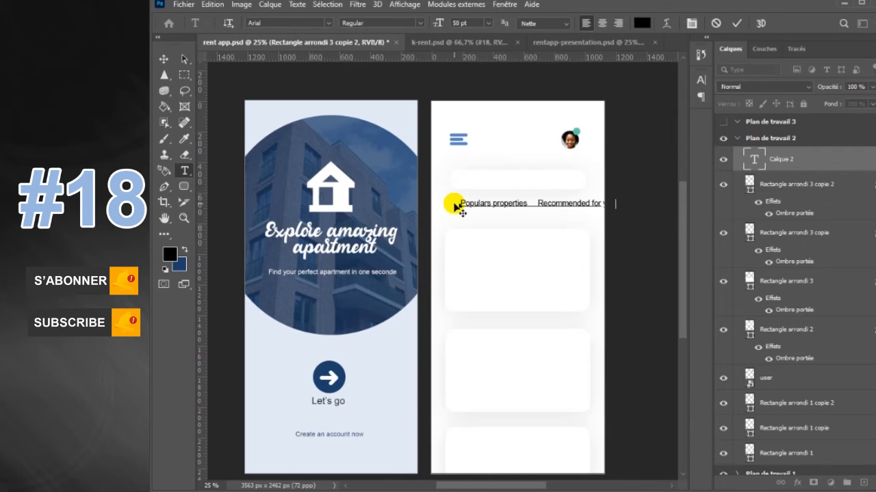
Step: Delete the word "properties" from the heading line and commit the text
{"action": "left_click_drag", "start_coordinate": [526, 205], "coordinate": [493, 204]}
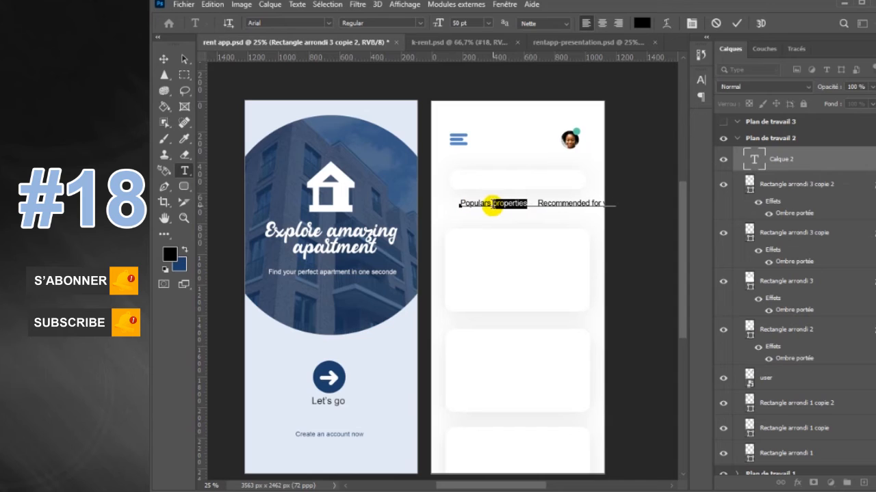
{"action": "key", "text": "BackSpace"}
{"action": "type", "text": "|"}
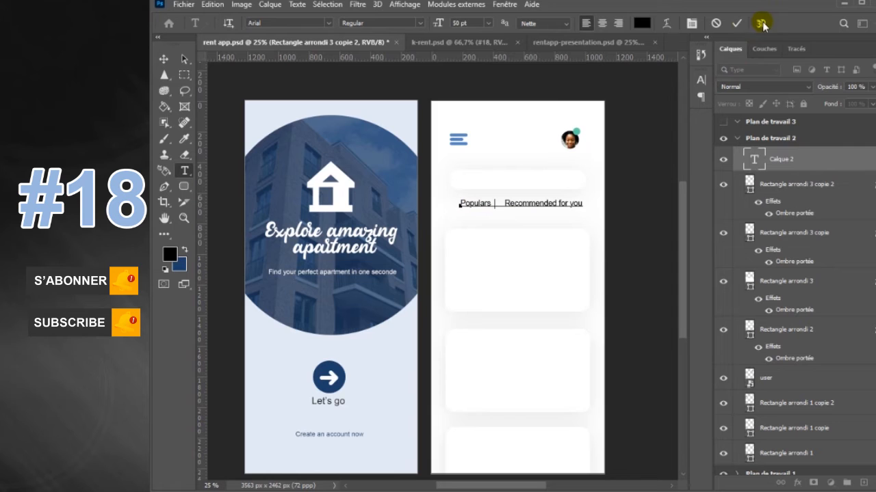
{"action": "left_click", "coordinate": [736, 22]}
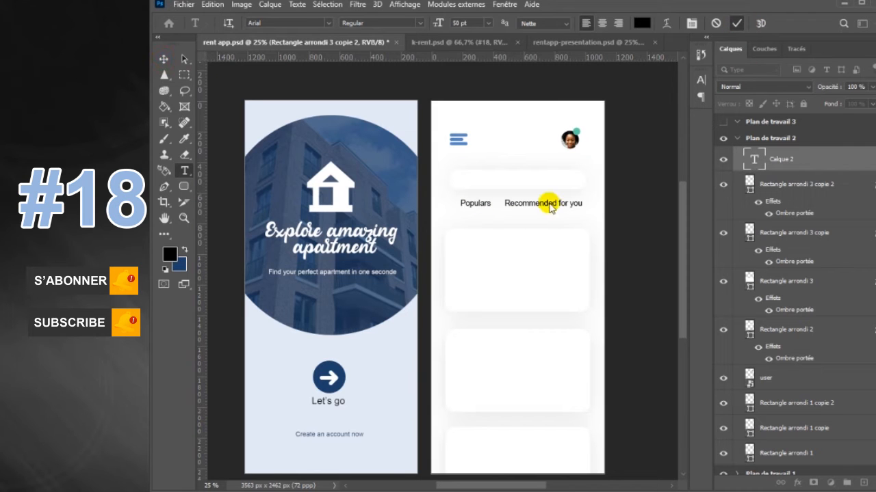
Step: Duplicate the heading text into the white bar and replace the copy's wording with "Toronto CA"
{"action": "left_click", "coordinate": [162, 59]}
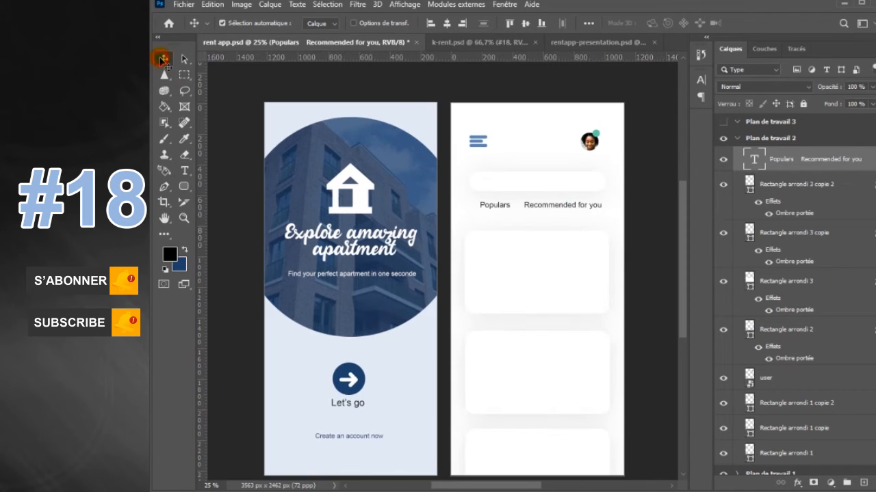
{"action": "left_click_drag", "start_coordinate": [567, 209], "coordinate": [563, 181]}
{"action": "left_click", "coordinate": [184, 171]}
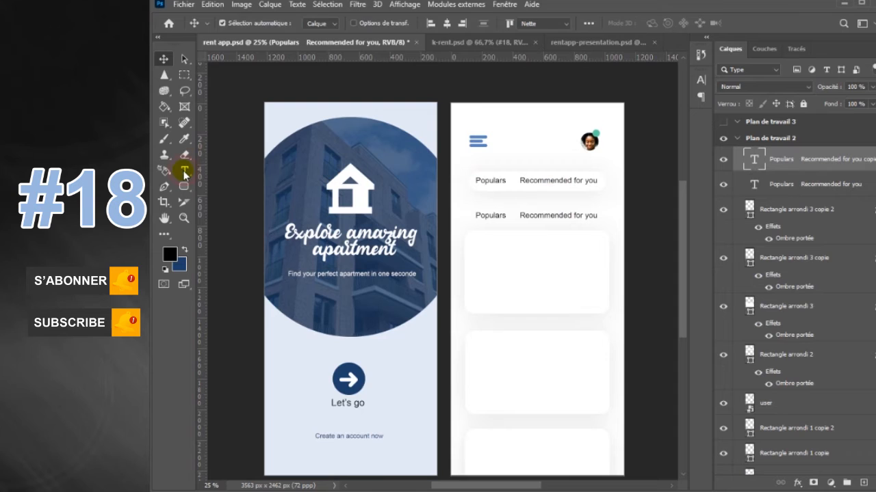
{"action": "left_click_drag", "start_coordinate": [596, 180], "coordinate": [448, 166]}
{"action": "left_click", "coordinate": [491, 181]}
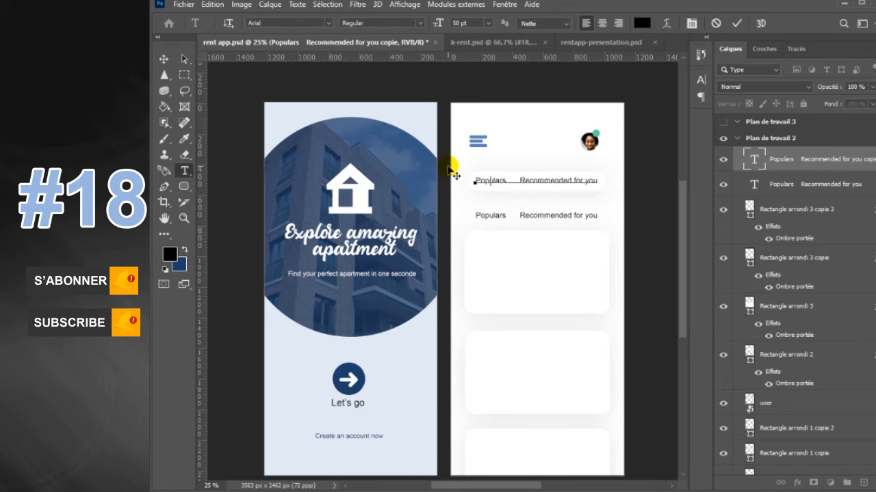
{"action": "type", "text": "Toronto"}
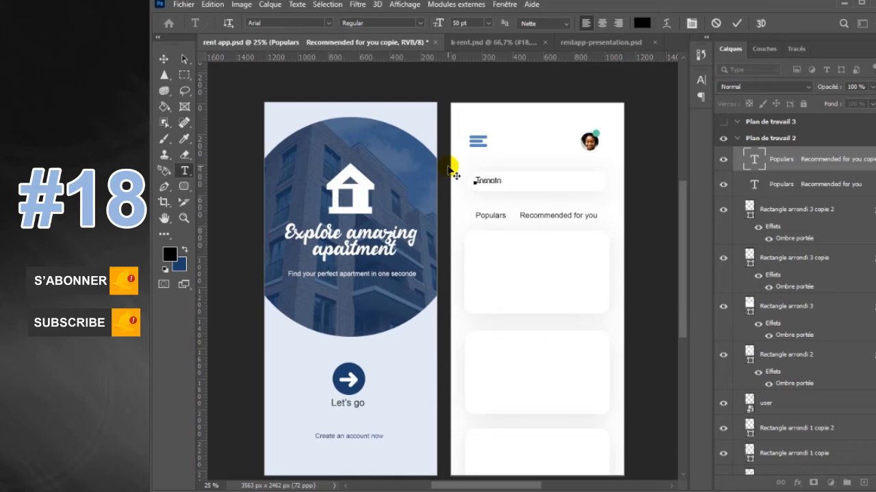
{"action": "type", "text": " CA"}
{"action": "left_click", "coordinate": [164, 59]}
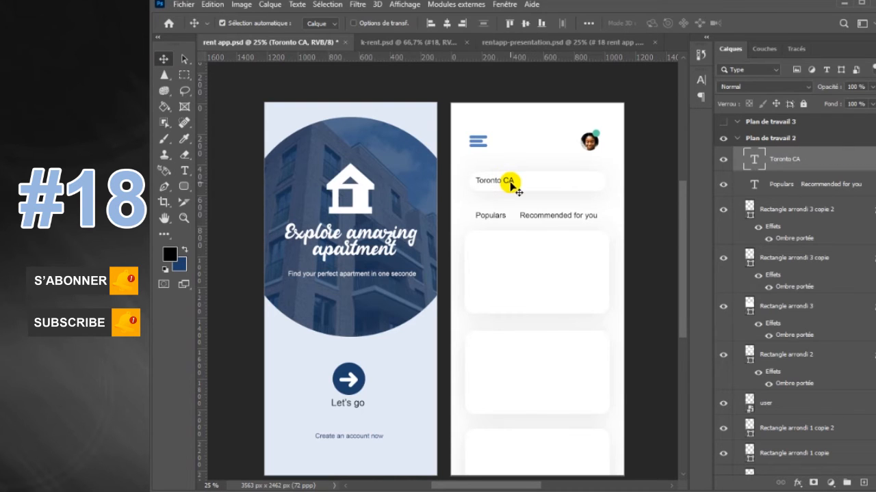
Step: Lower the "Toronto CA" text's opacity to 64% and nudge it into place inside the white bar
{"action": "left_click", "coordinate": [872, 87]}
{"action": "left_click_drag", "start_coordinate": [872, 103], "coordinate": [853, 102]}
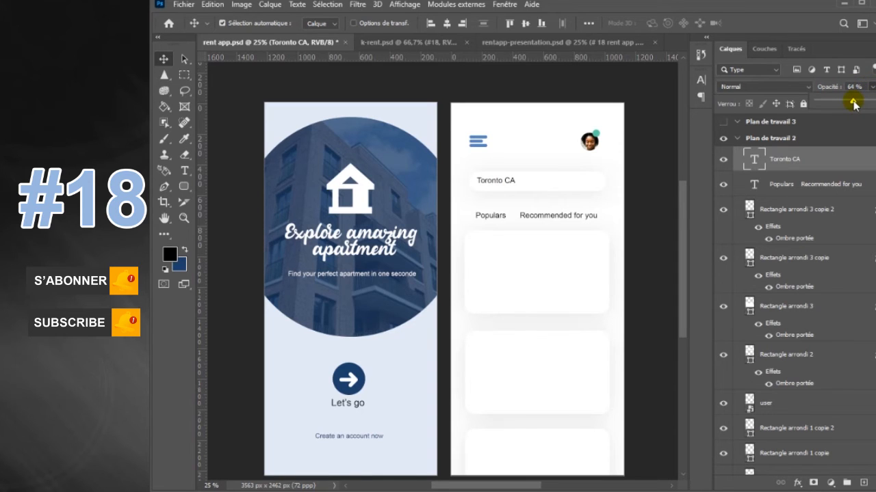
{"action": "left_click", "coordinate": [166, 56]}
{"action": "left_click_drag", "start_coordinate": [511, 180], "coordinate": [512, 182]}
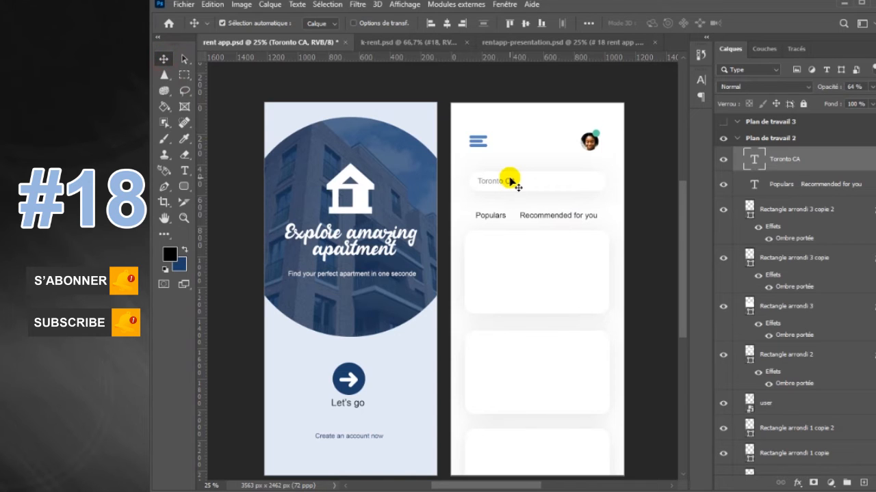
Step: Add a new empty layer directly above the first card and start placing an image file there
{"action": "left_click", "coordinate": [556, 301]}
{"action": "left_click", "coordinate": [863, 483]}
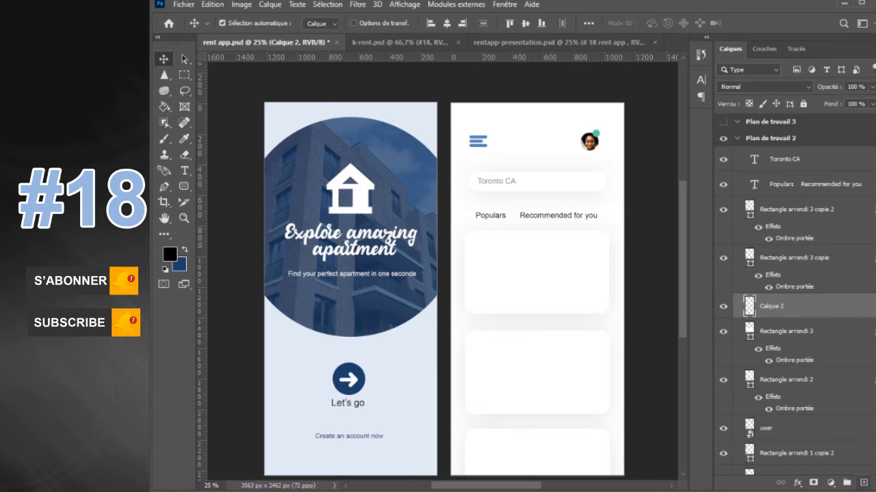
{"action": "left_click", "coordinate": [184, 4]}
{"action": "left_click", "coordinate": [246, 248]}
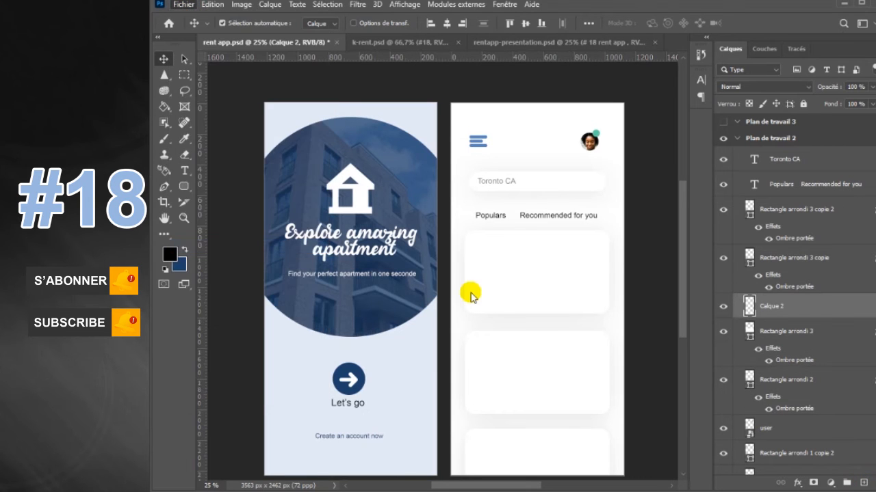
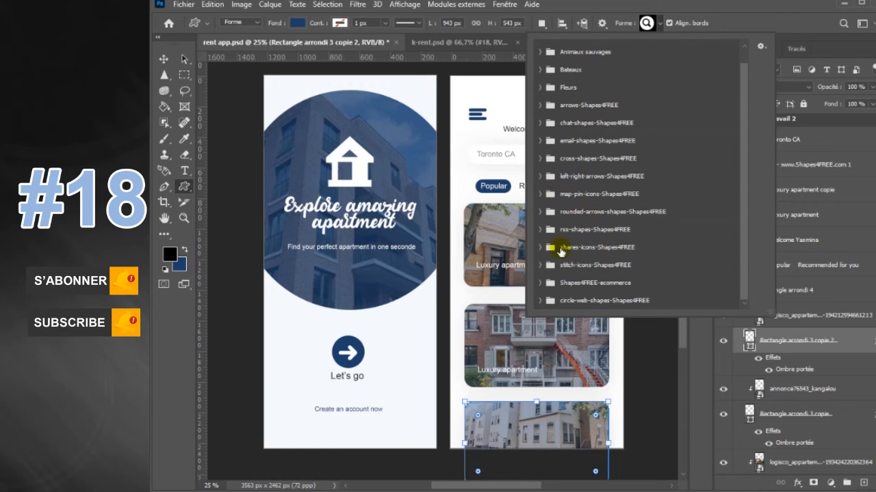
Step: Draw the circled heart custom shape from the circle-web-shapes-Shapes4FREE set in the first apartment card's upper-right corner
{"action": "left_click", "coordinate": [539, 176]}
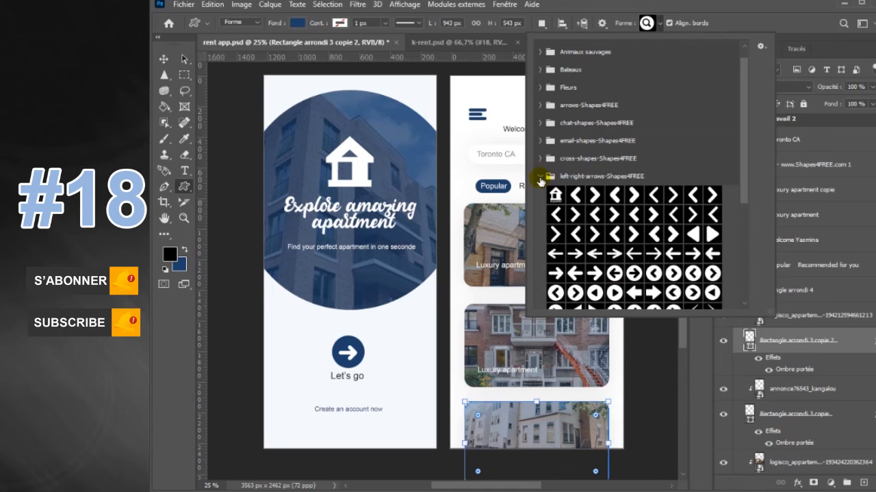
{"action": "left_click", "coordinate": [541, 178]}
{"action": "left_click", "coordinate": [540, 301]}
{"action": "left_click_drag", "start_coordinate": [748, 209], "coordinate": [746, 251]}
{"action": "left_click", "coordinate": [555, 255]}
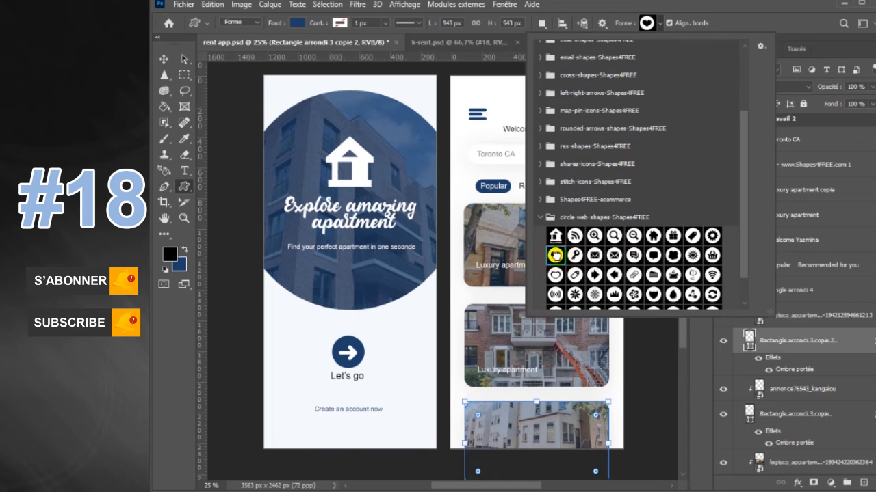
{"action": "left_click", "coordinate": [540, 217]}
{"action": "left_click", "coordinate": [659, 24]}
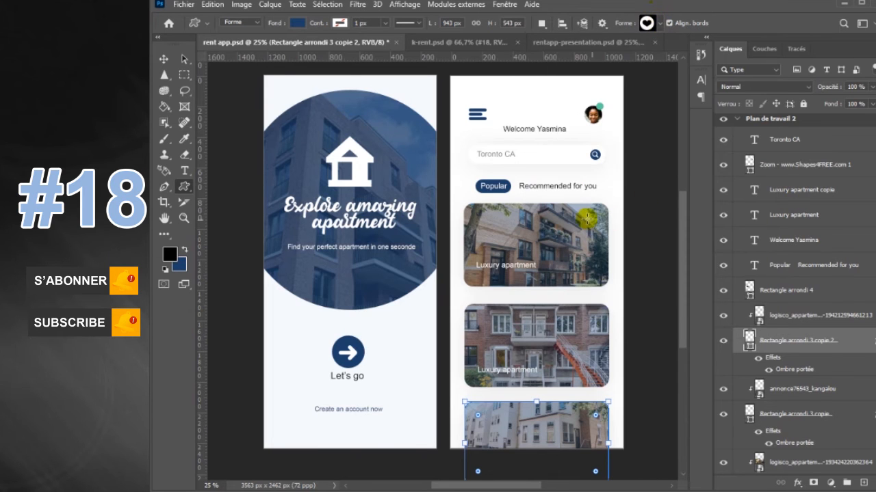
{"action": "left_click_drag", "start_coordinate": [591, 214], "coordinate": [606, 227]}
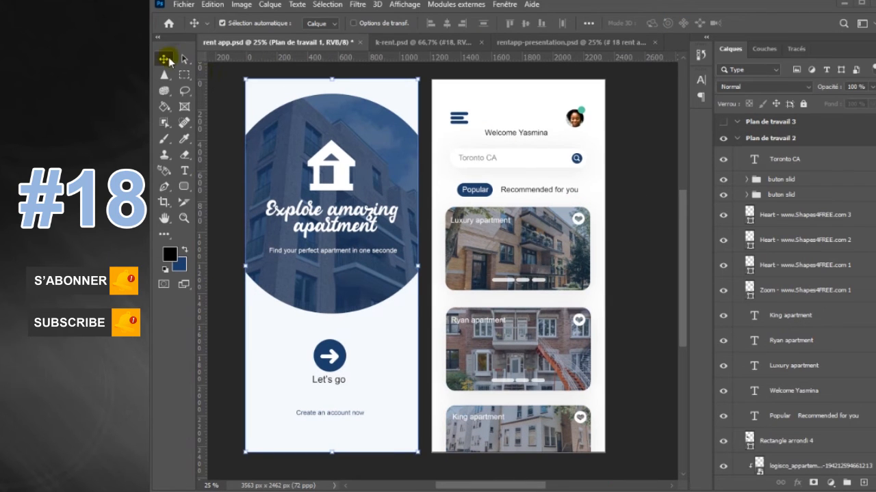
Step: Collapse the second artboard's layers, make the third artboard visible and add an empty layer inside it
{"action": "left_click", "coordinate": [738, 139]}
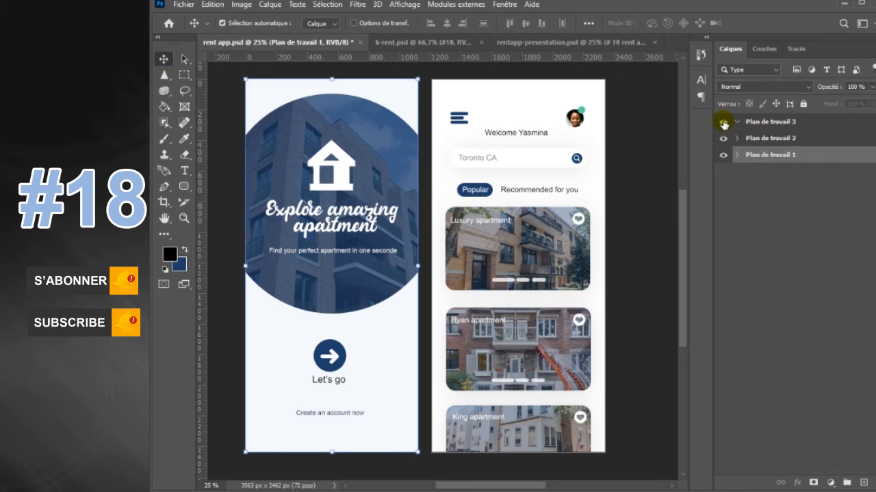
{"action": "left_click", "coordinate": [723, 123]}
{"action": "key", "text": "h"}
{"action": "left_click_drag", "start_coordinate": [641, 319], "coordinate": [527, 305]}
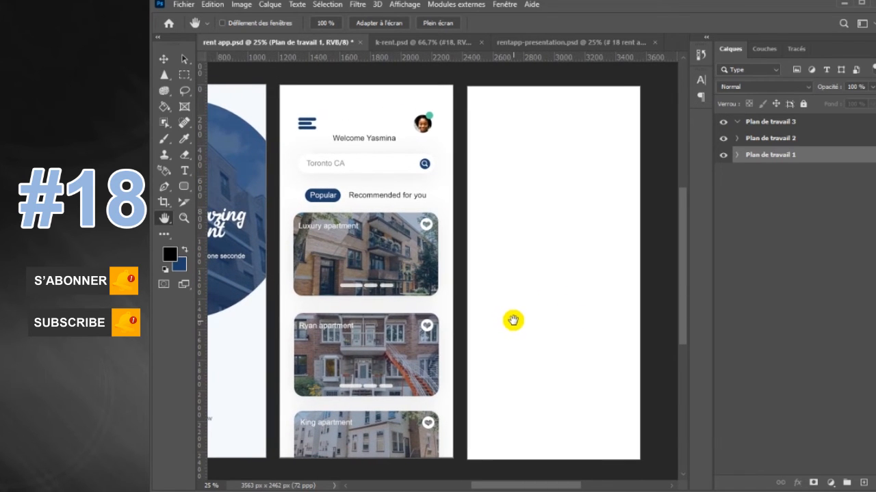
{"action": "key", "text": "ctrl+shift+alt+n"}
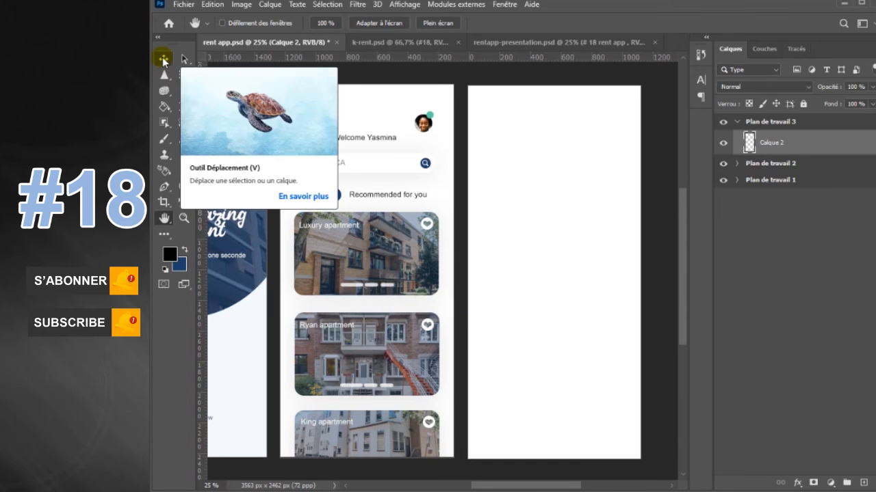
Step: Draw a rectangle about 1200 × 681 px across the top of the third artboard and fill it with dark blue
{"action": "left_click_drag", "start_coordinate": [183, 186], "coordinate": [218, 187]}
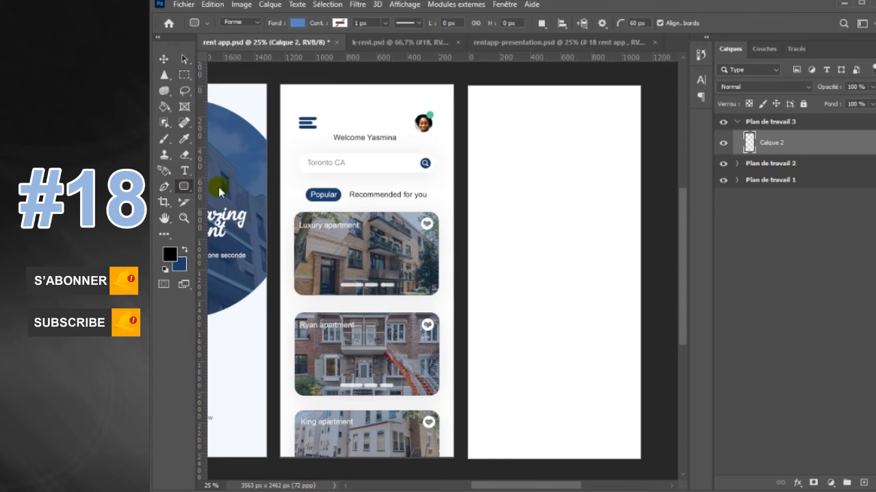
{"action": "left_click_drag", "start_coordinate": [465, 86], "coordinate": [646, 190]}
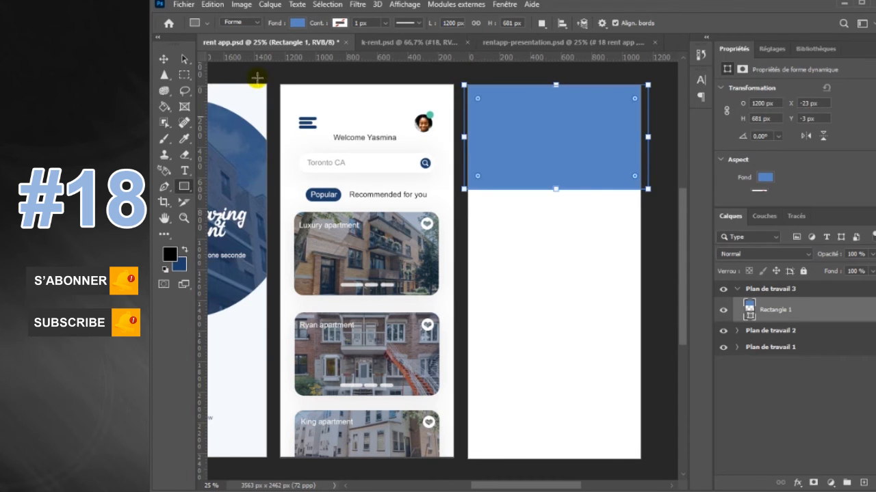
{"action": "left_click", "coordinate": [297, 24]}
{"action": "left_click", "coordinate": [232, 86]}
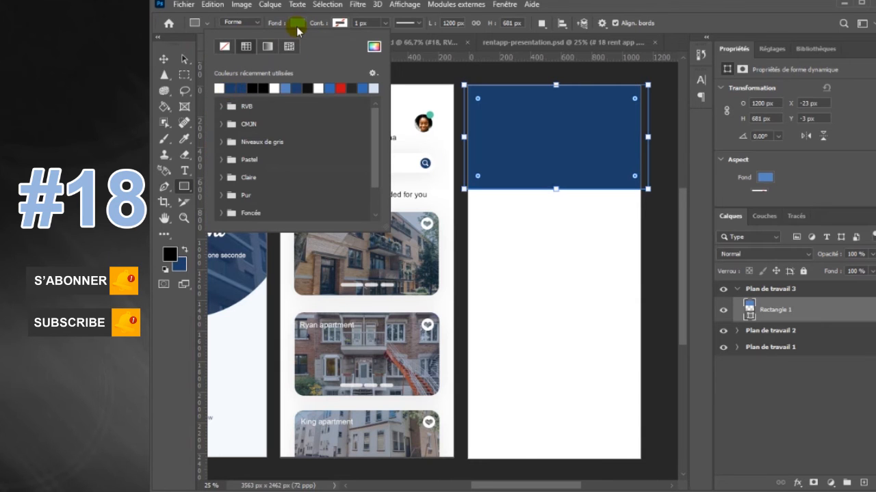
{"action": "left_click", "coordinate": [299, 25]}
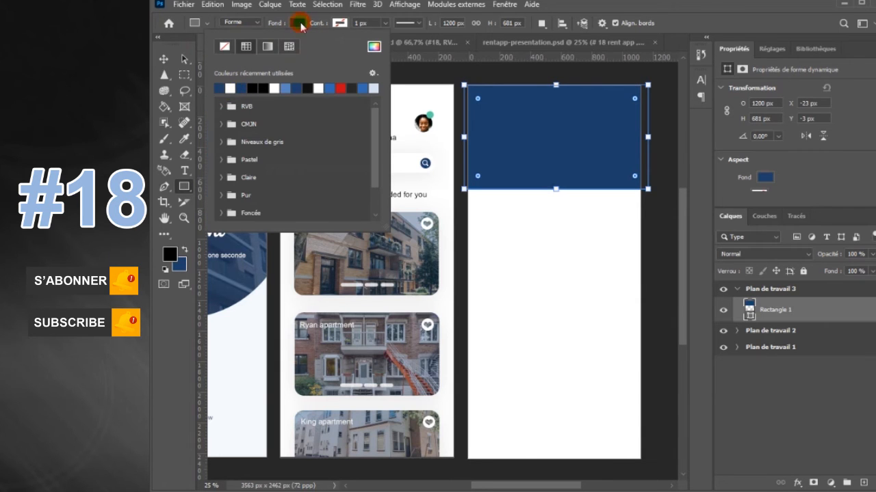
{"action": "left_click", "coordinate": [189, 192]}
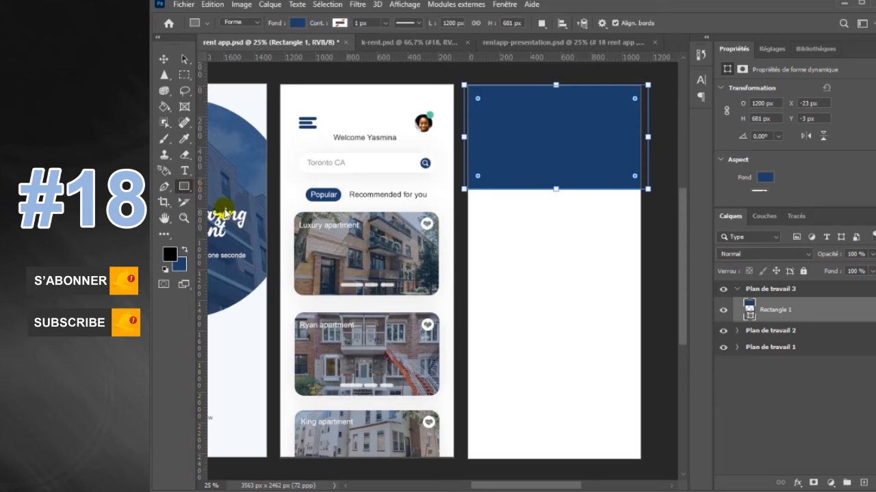
{"action": "left_click", "coordinate": [471, 219]}
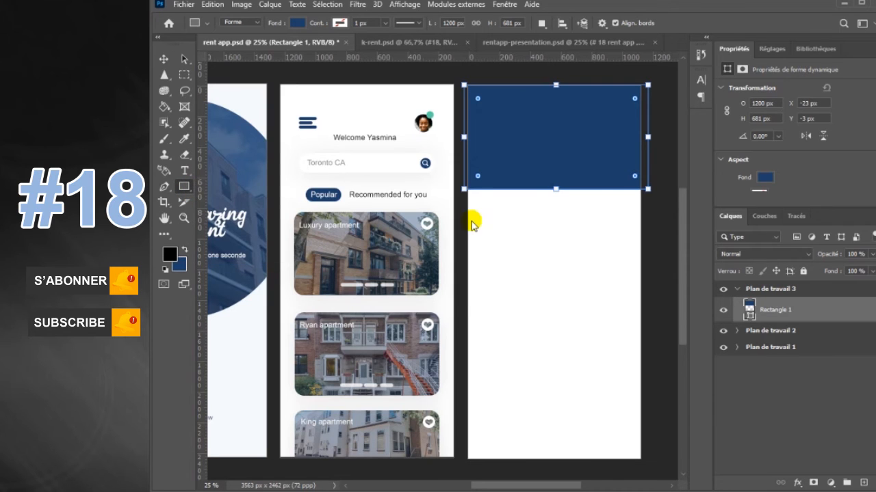
Step: Draw a rounded rectangle about 337 × 309 px with 60 px corners below the blue banner and nudge it into place
{"action": "right_click", "coordinate": [184, 186]}
{"action": "left_click", "coordinate": [245, 197]}
{"action": "right_click", "coordinate": [184, 186]}
{"action": "left_click", "coordinate": [245, 197]}
{"action": "right_click", "coordinate": [184, 186]}
{"action": "left_click", "coordinate": [245, 197]}
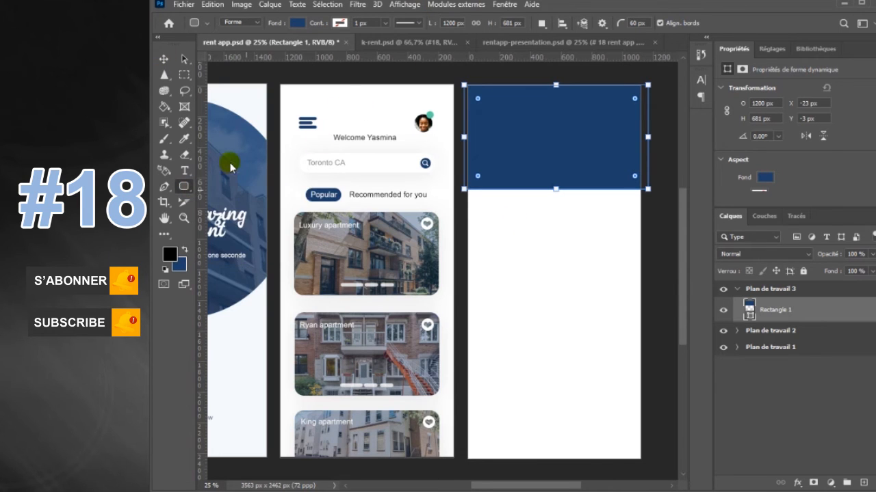
{"action": "key", "text": "v"}
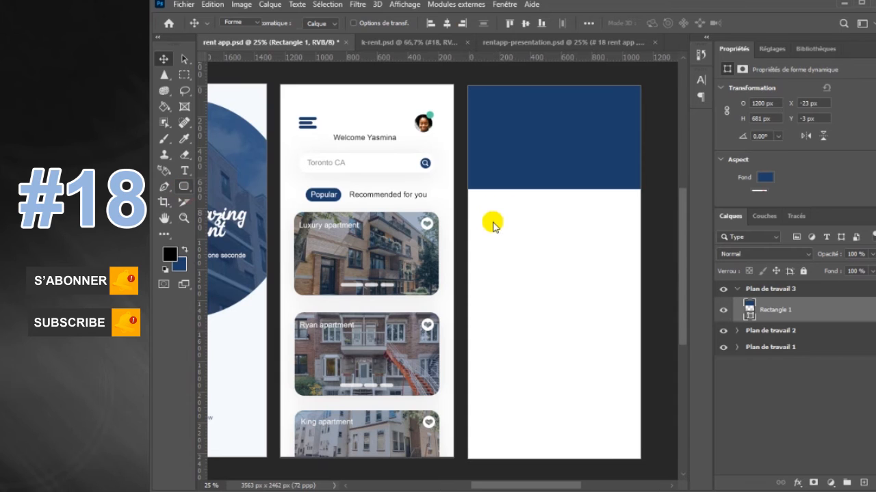
{"action": "key", "text": "u"}
{"action": "left_click_drag", "start_coordinate": [477, 221], "coordinate": [528, 268]}
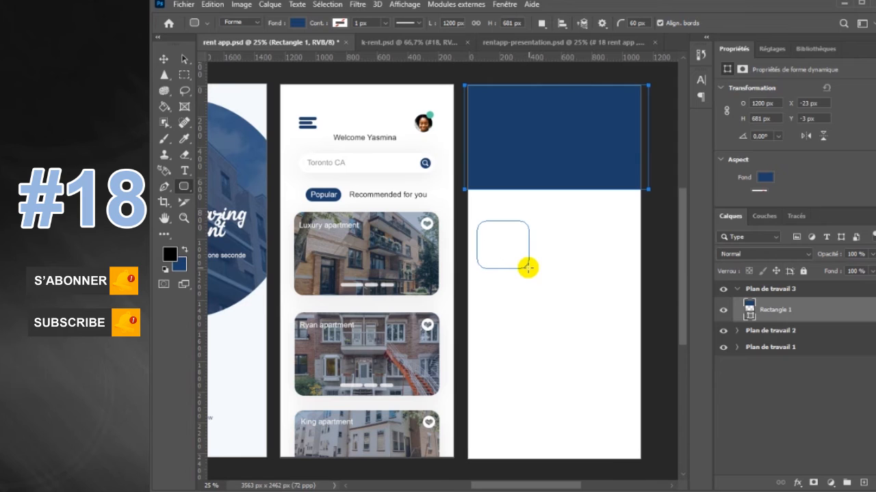
{"action": "left_click", "coordinate": [164, 60]}
{"action": "left_click_drag", "start_coordinate": [509, 247], "coordinate": [512, 240]}
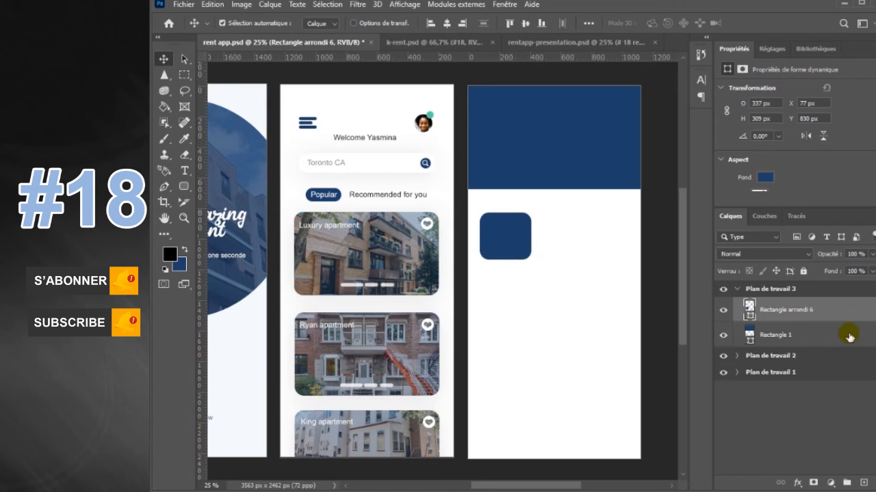
Step: Give the small rounded rectangle below the banner a white (ffffff) color overlay
{"action": "left_click", "coordinate": [506, 5]}
{"action": "left_click", "coordinate": [572, 332]}
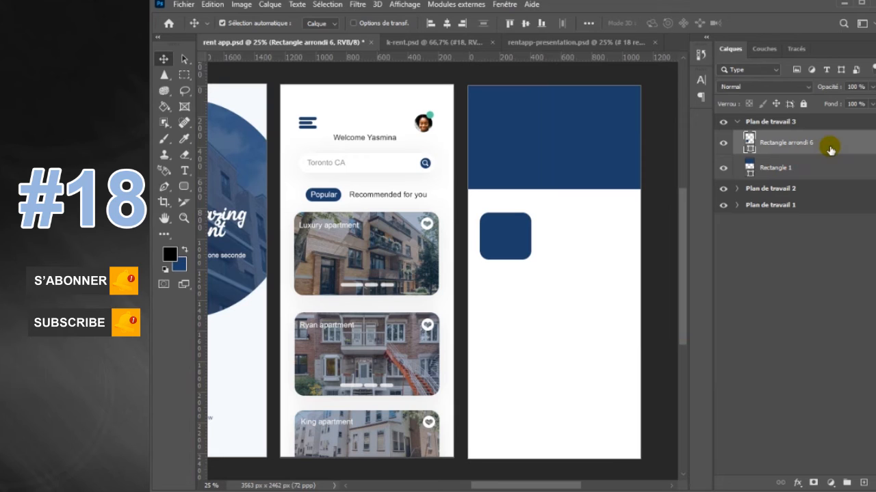
{"action": "double_click", "coordinate": [827, 145]}
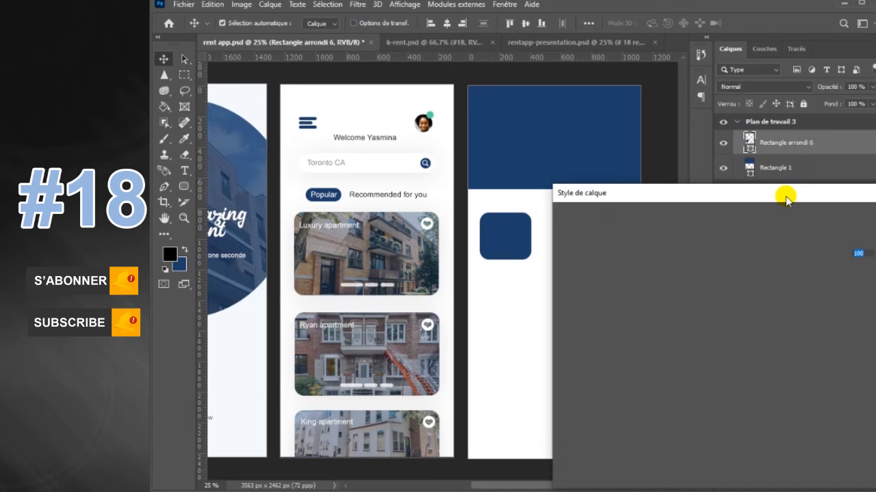
{"action": "left_click_drag", "start_coordinate": [682, 196], "coordinate": [384, 157]}
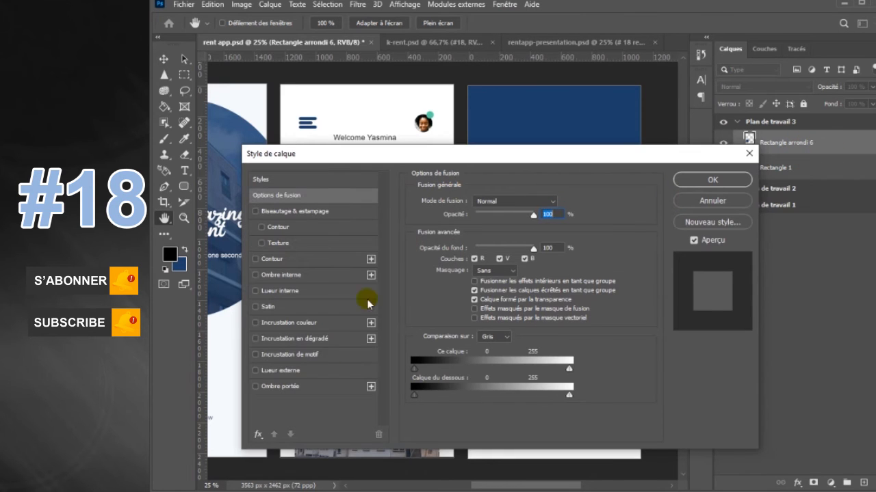
{"action": "left_click", "coordinate": [334, 320]}
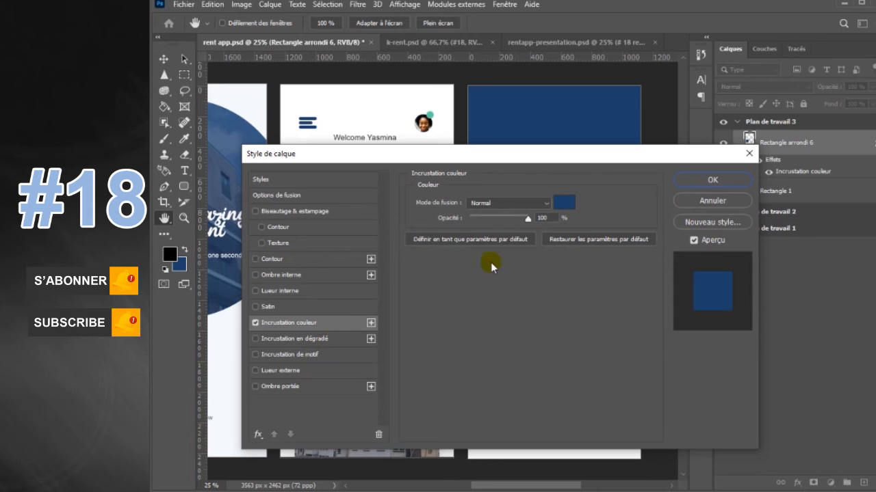
{"action": "left_click", "coordinate": [563, 205]}
{"action": "left_click", "coordinate": [384, 101]}
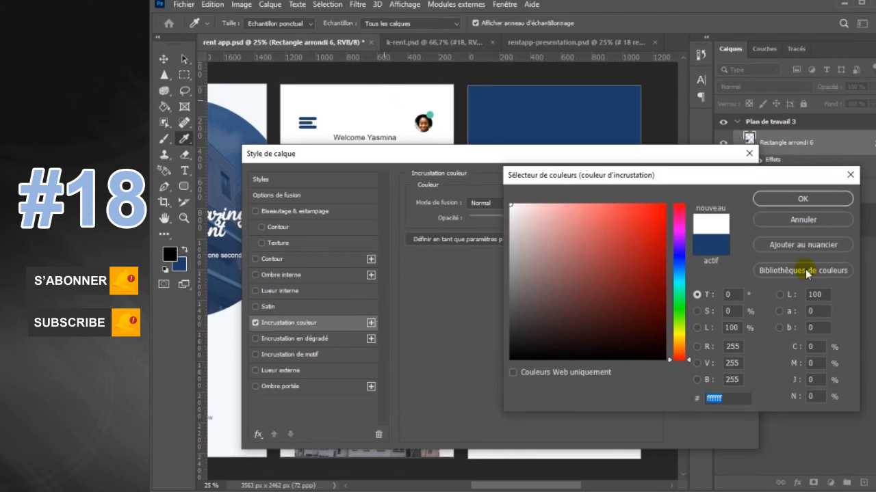
{"action": "left_click", "coordinate": [803, 198]}
Step: Add a black drop shadow to the white rounded rectangle with 10% opacity and a 16 px distance
{"action": "left_click", "coordinate": [306, 387]}
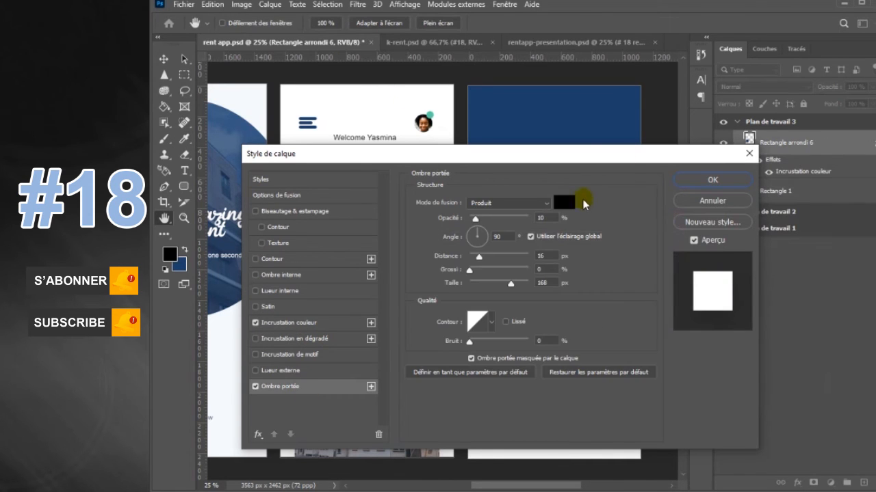
{"action": "left_click", "coordinate": [560, 204]}
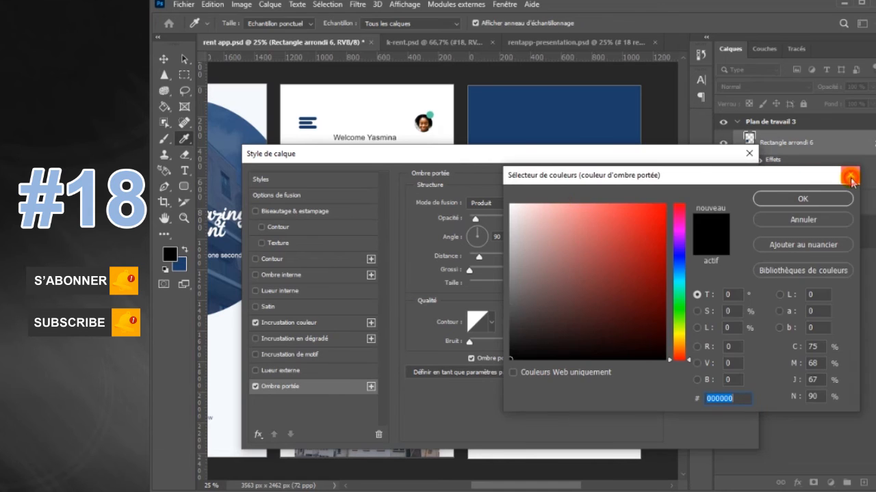
{"action": "left_click", "coordinate": [849, 176]}
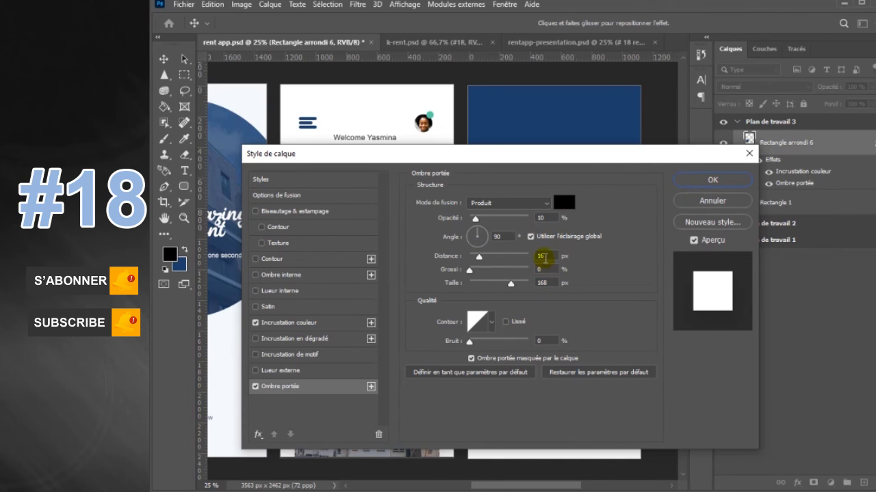
{"action": "double_click", "coordinate": [547, 283]}
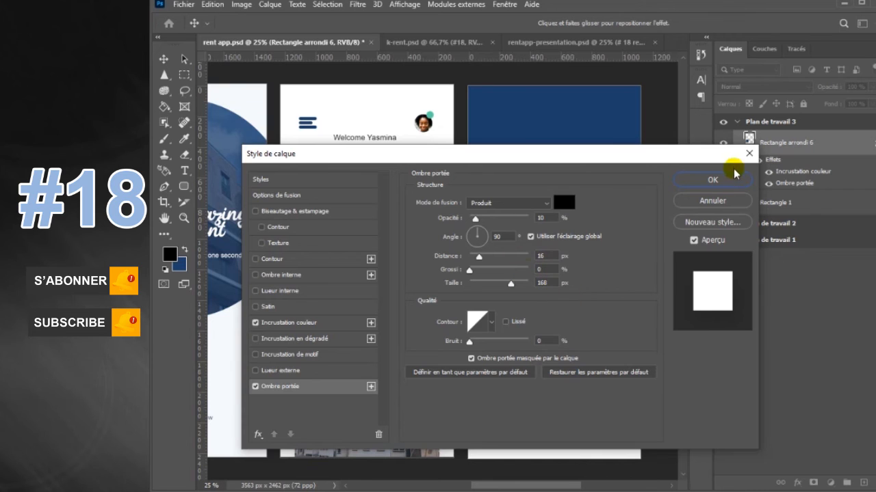
{"action": "double_click", "coordinate": [536, 256]}
{"action": "type", "text": "10"}
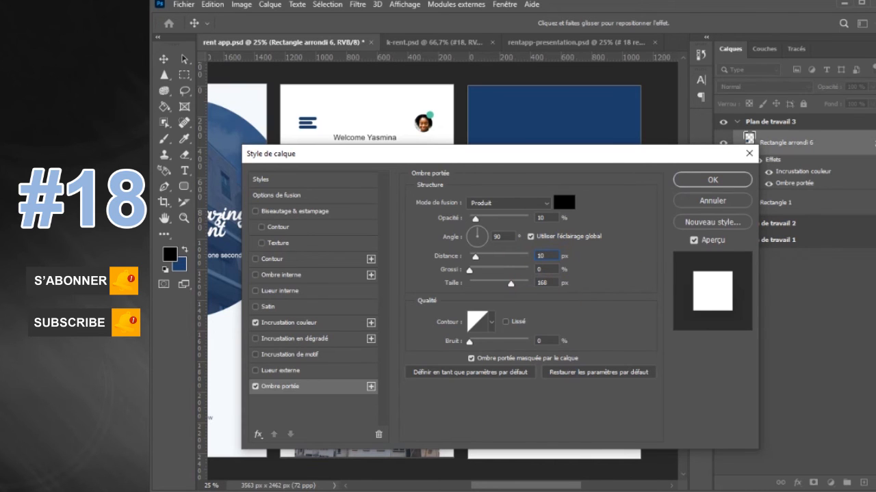
{"action": "key", "text": "BackSpace"}
{"action": "type", "text": "6"}
{"action": "left_click", "coordinate": [723, 181]}
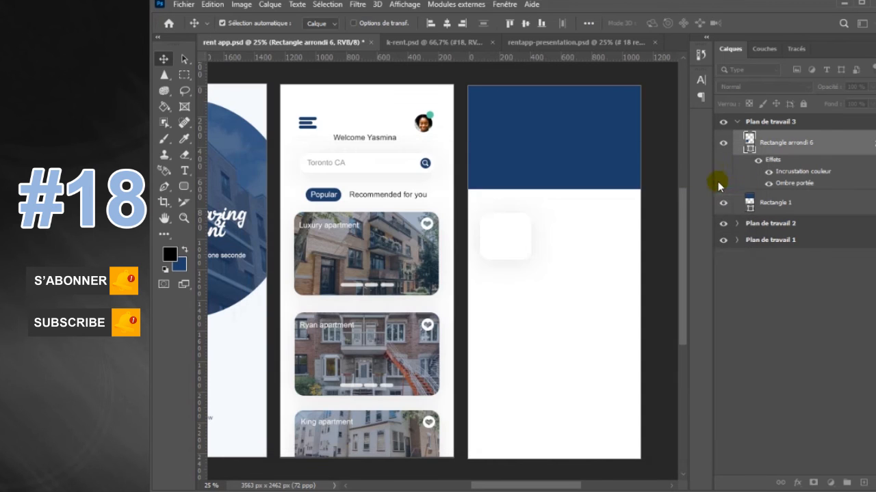
Step: Duplicate the white rounded card twice and space the three evenly in a row running off the artboard's right edge
{"action": "left_click_drag", "start_coordinate": [513, 241], "coordinate": [632, 239]}
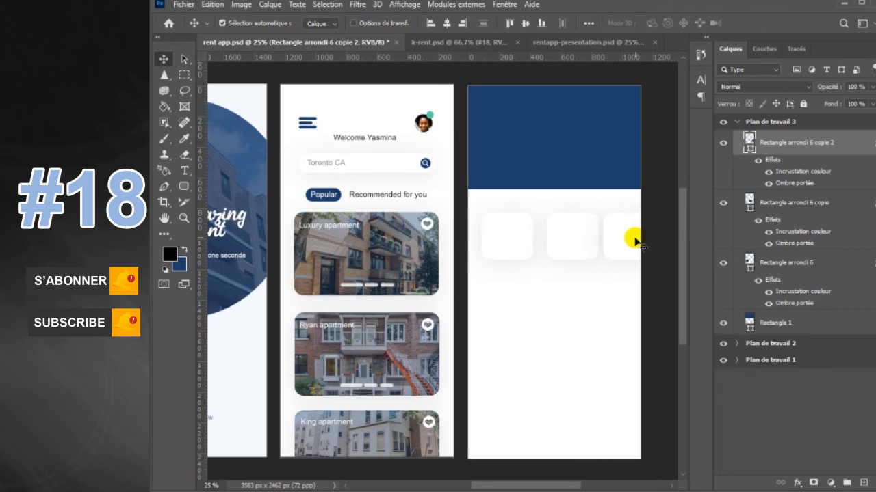
{"action": "left_click", "coordinate": [574, 248]}
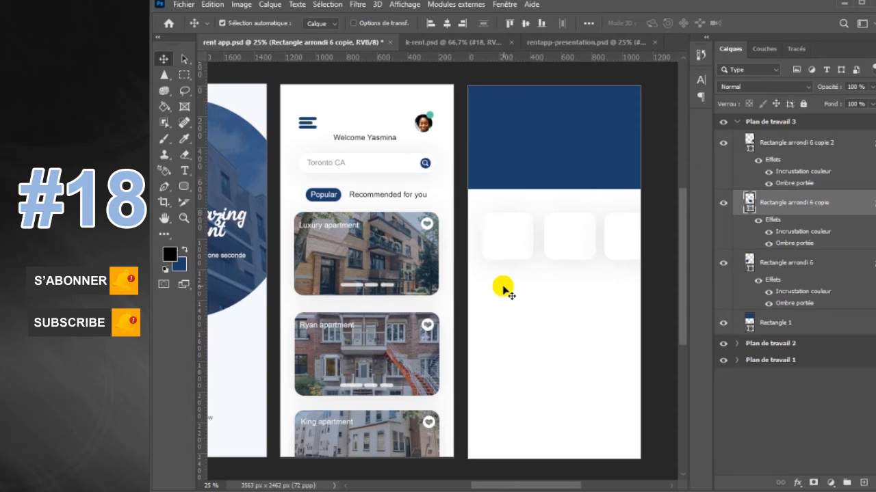
Step: Draw a dark blue rounded rectangle about 929 × 437 px below the row of white cards
{"action": "left_click", "coordinate": [183, 186]}
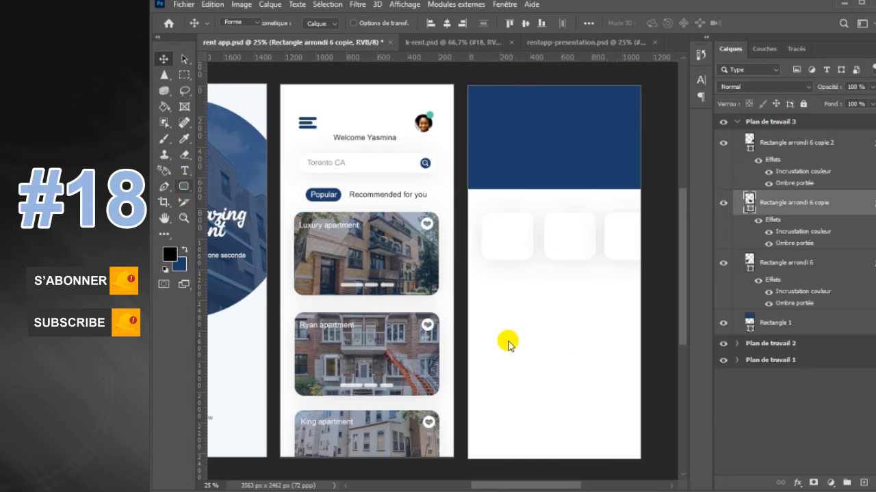
{"action": "left_click_drag", "start_coordinate": [485, 315], "coordinate": [625, 383]}
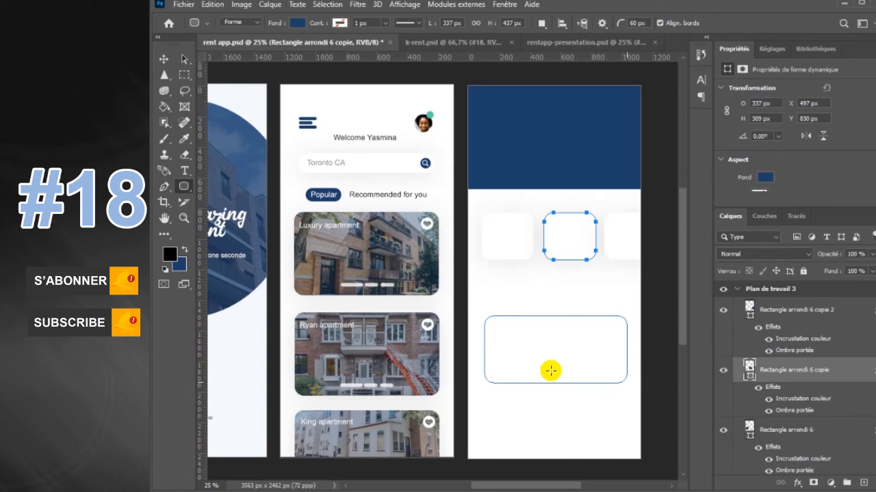
{"action": "left_click", "coordinate": [163, 60]}
{"action": "left_click_drag", "start_coordinate": [608, 347], "coordinate": [608, 348]}
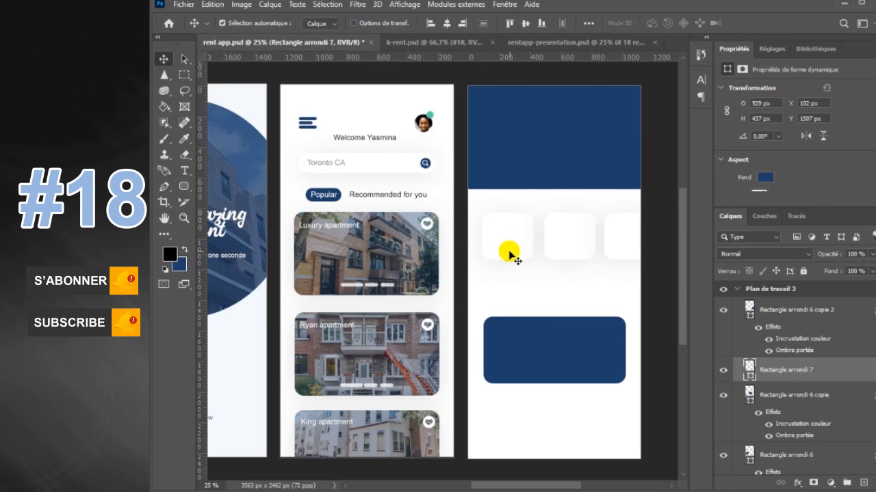
Step: Draw a rounded rectangle about 333 × 109 px under the large blue card's left end and fill it with white
{"action": "left_click", "coordinate": [182, 191]}
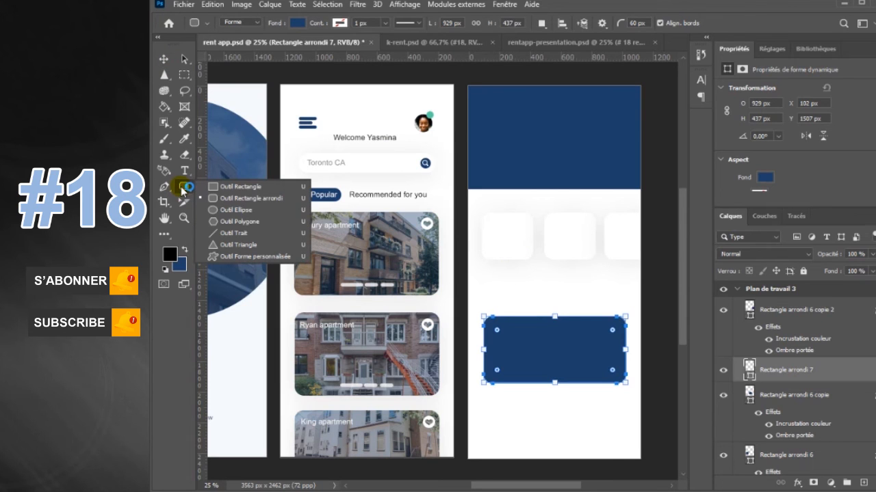
{"action": "left_click_drag", "start_coordinate": [484, 408], "coordinate": [536, 419]}
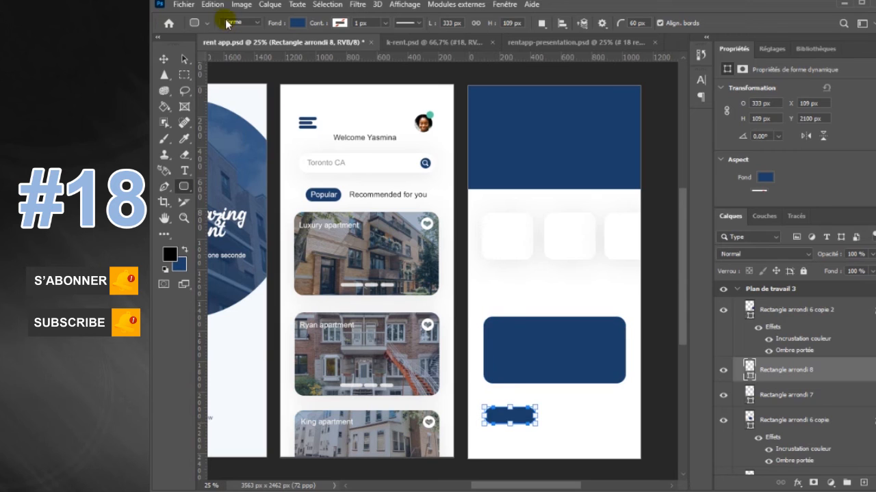
{"action": "left_click", "coordinate": [296, 23]}
{"action": "left_click", "coordinate": [221, 87]}
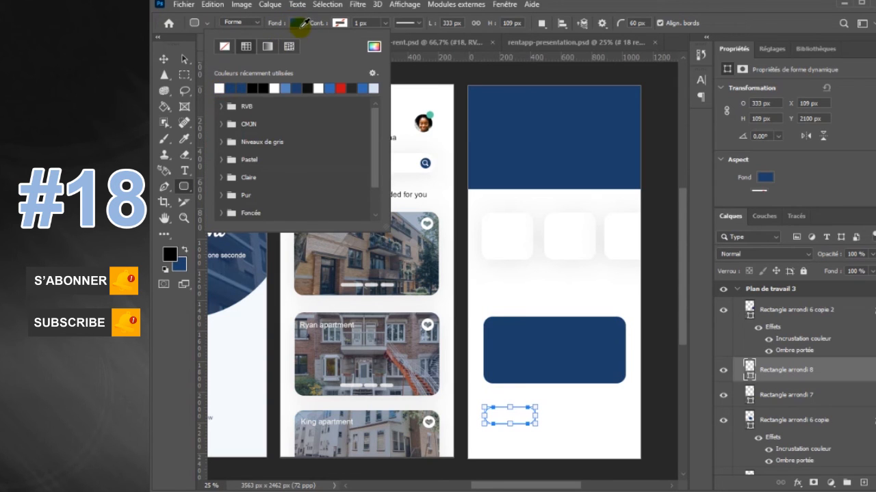
{"action": "left_click", "coordinate": [297, 22]}
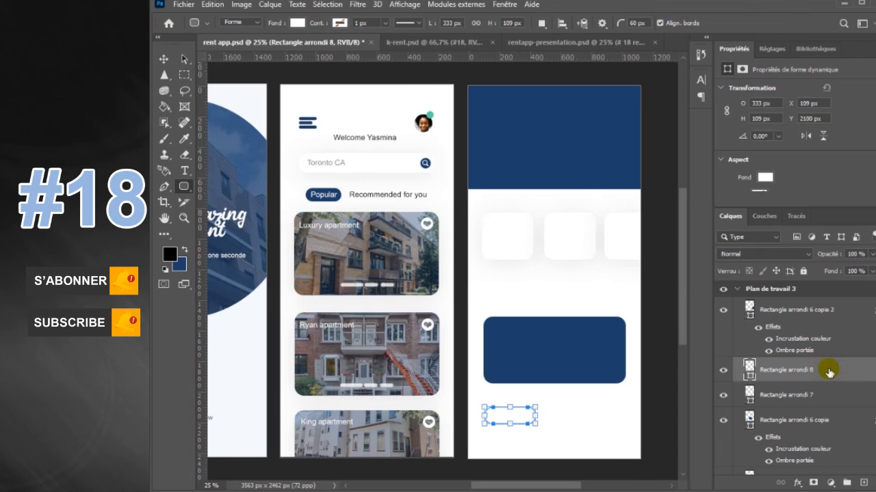
Step: Add a drop shadow to the small white rounded rectangle under the large blue card
{"action": "double_click", "coordinate": [829, 372]}
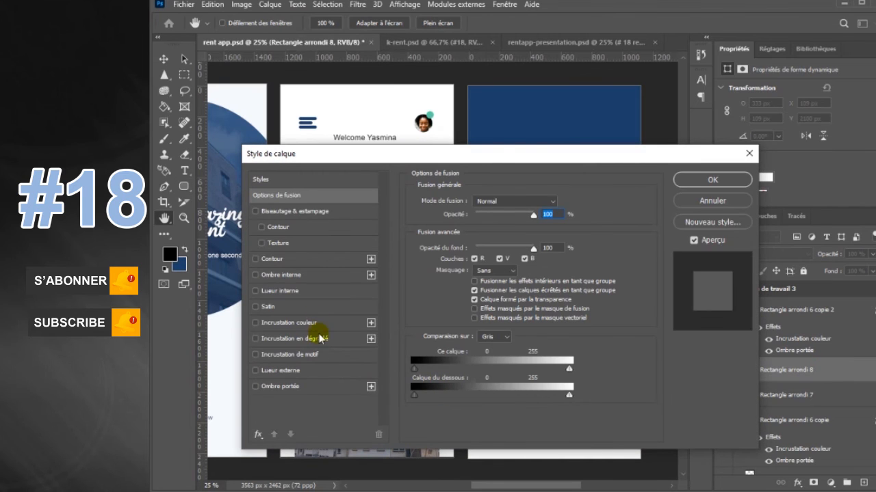
{"action": "left_click", "coordinate": [316, 387]}
{"action": "left_click", "coordinate": [538, 284]}
{"action": "left_click", "coordinate": [712, 179]}
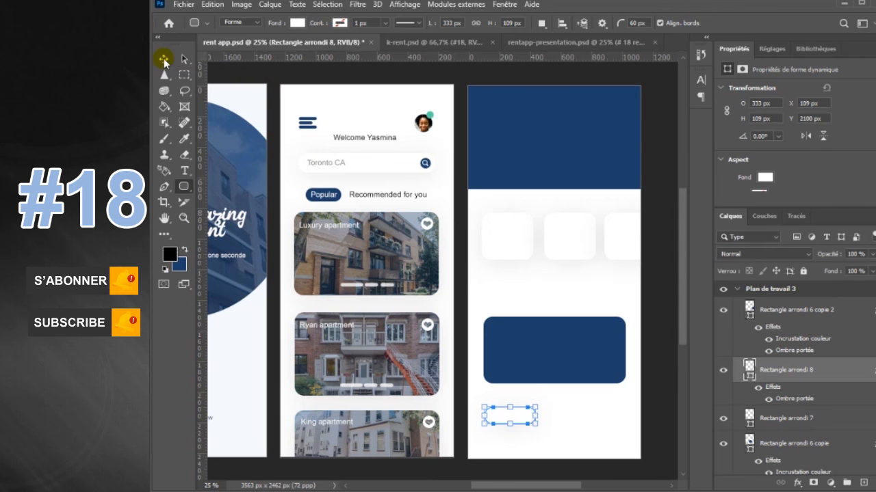
Step: Move the large blue card slightly up and left, and arrange the small white button and two copies in a row beneath it
{"action": "left_click", "coordinate": [163, 59]}
{"action": "left_click_drag", "start_coordinate": [568, 371], "coordinate": [563, 363]}
{"action": "left_click_drag", "start_coordinate": [524, 417], "coordinate": [572, 403]}
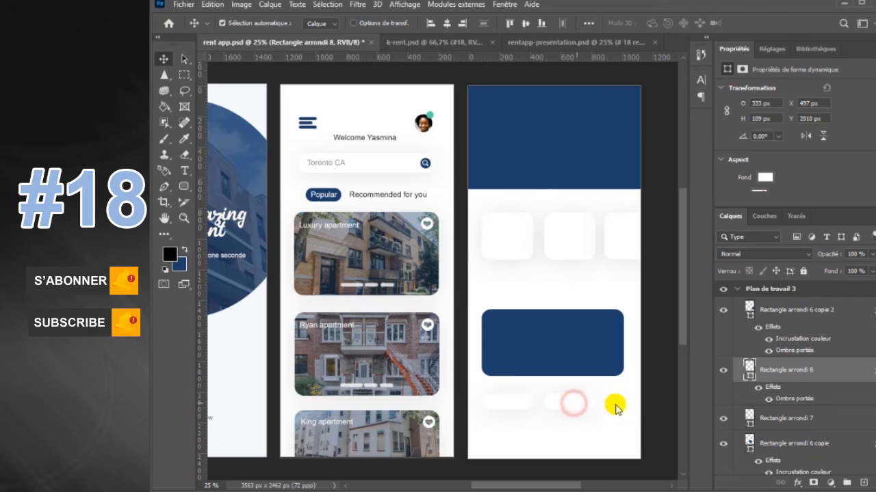
{"action": "left_click_drag", "start_coordinate": [635, 406], "coordinate": [637, 406]}
{"action": "key", "text": "Right"}
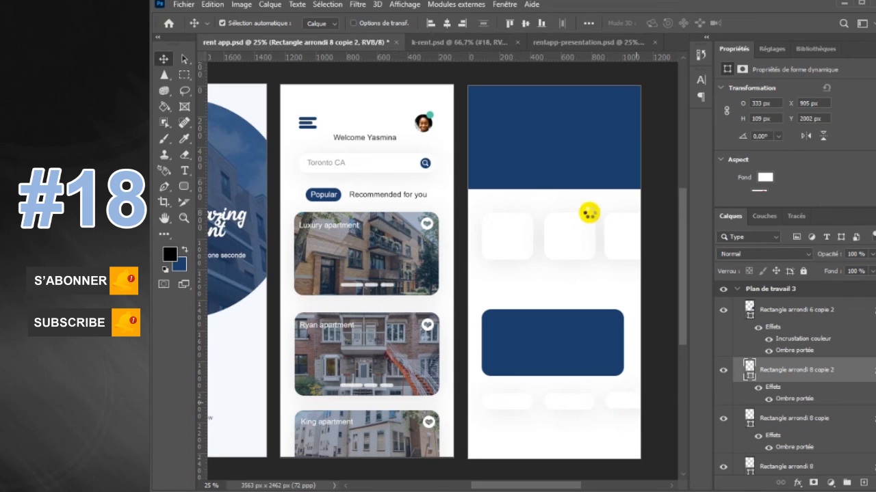
Step: Scale the three small white buttons together to about 79% to fit the large blue card's width, and nudge that card up slightly
{"action": "left_click", "coordinate": [507, 5]}
{"action": "left_click", "coordinate": [540, 332]}
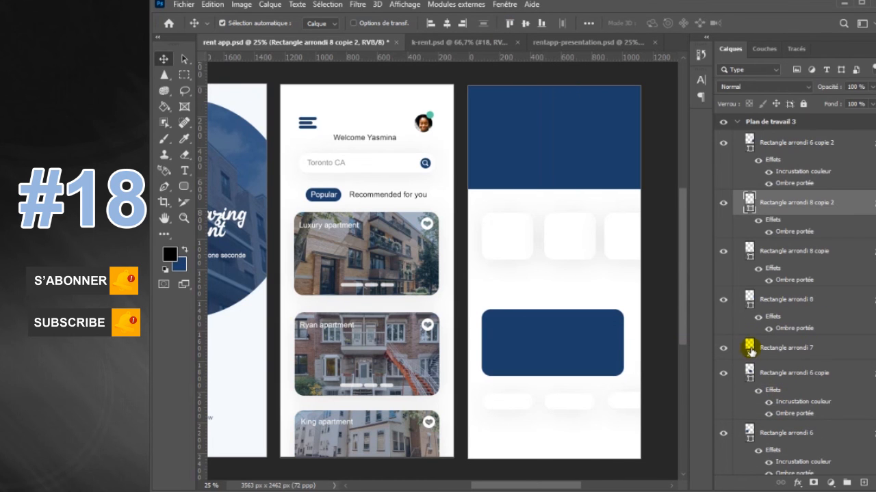
{"action": "left_click", "coordinate": [824, 305], "text": "shift"}
{"action": "key", "text": "ctrl+t"}
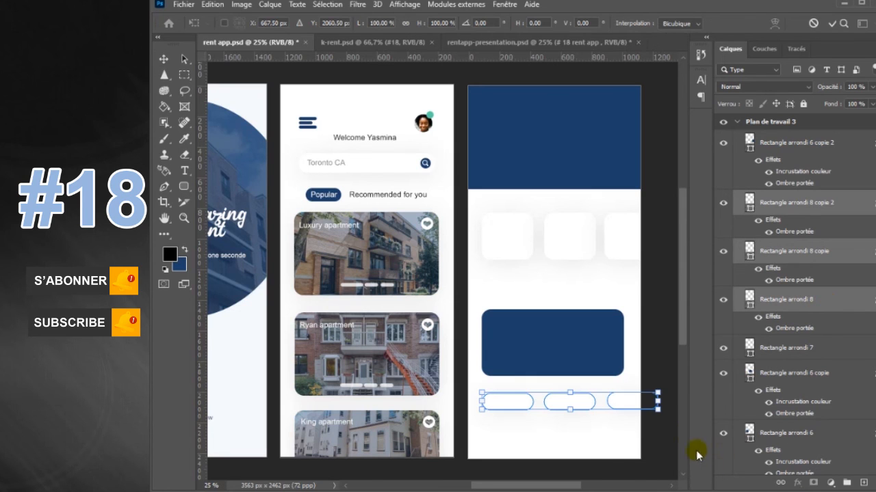
{"action": "left_click_drag", "start_coordinate": [657, 392], "coordinate": [605, 404]}
{"action": "key", "text": "Up"}
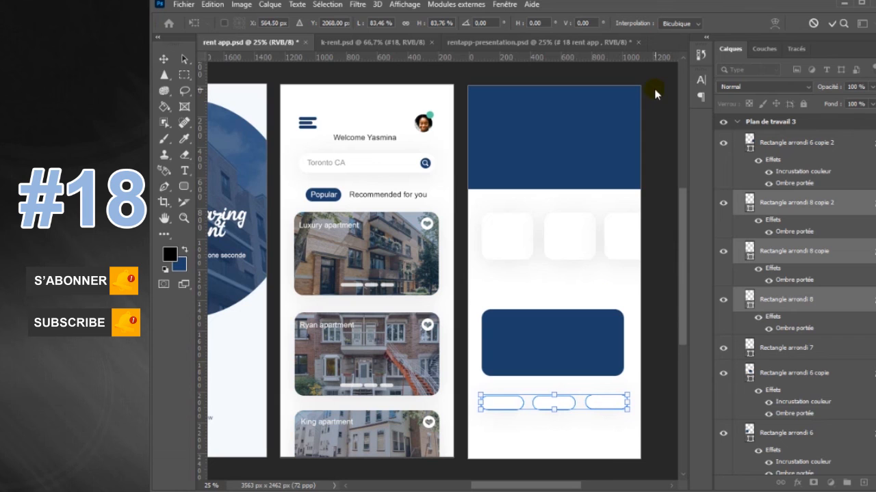
{"action": "left_click_drag", "start_coordinate": [624, 396], "coordinate": [623, 396]}
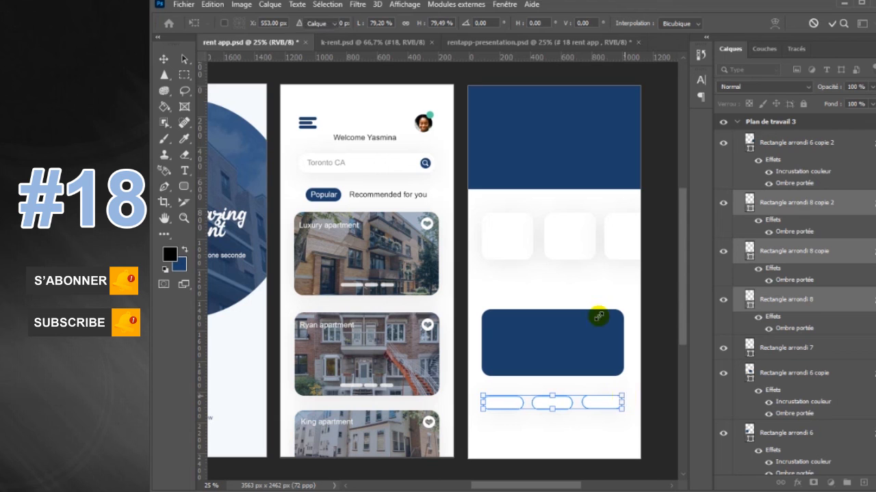
{"action": "key", "text": "Return"}
{"action": "key", "text": "ctrl+t"}
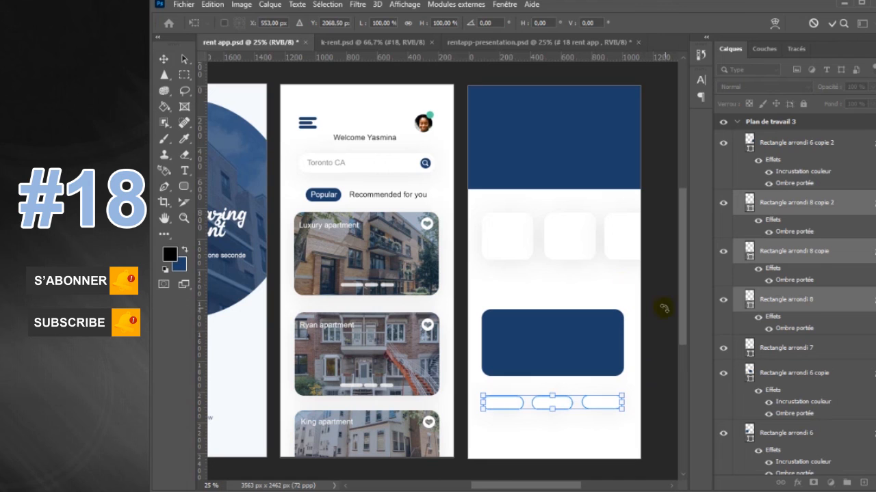
{"action": "key", "text": "Return"}
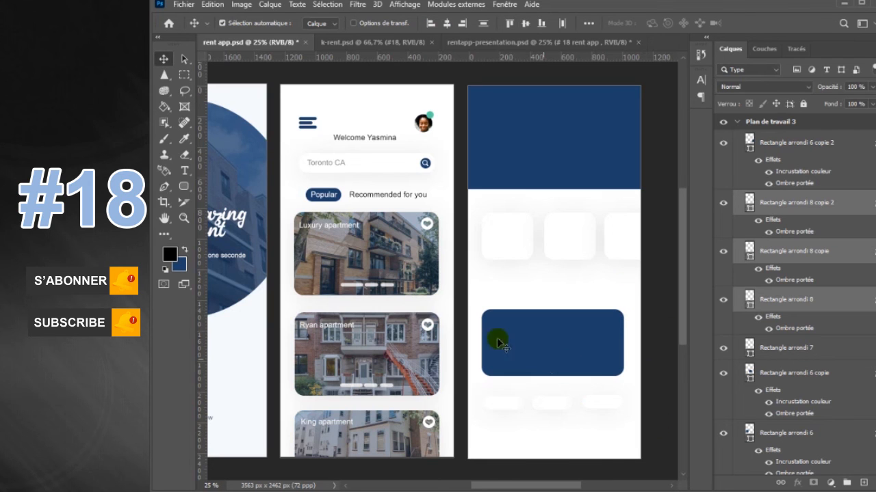
{"action": "left_click", "coordinate": [539, 354]}
{"action": "left_click_drag", "start_coordinate": [542, 368], "coordinate": [543, 366]}
Step: Move the first two white rounded cards under the banner up slightly and scale them down a little together
{"action": "left_click", "coordinate": [518, 244]}
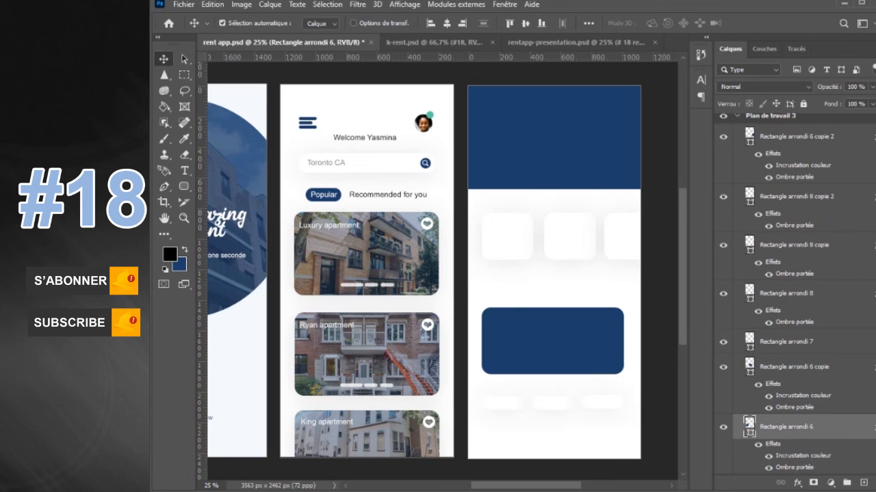
{"action": "scroll", "coordinate": [841, 345], "scroll_direction": "down", "scroll_amount": 2}
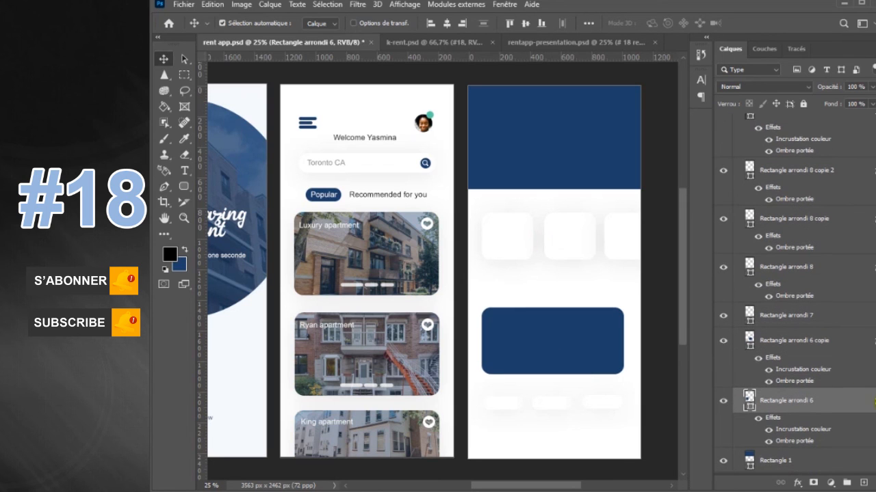
{"action": "left_click", "coordinate": [841, 342], "text": "ctrl"}
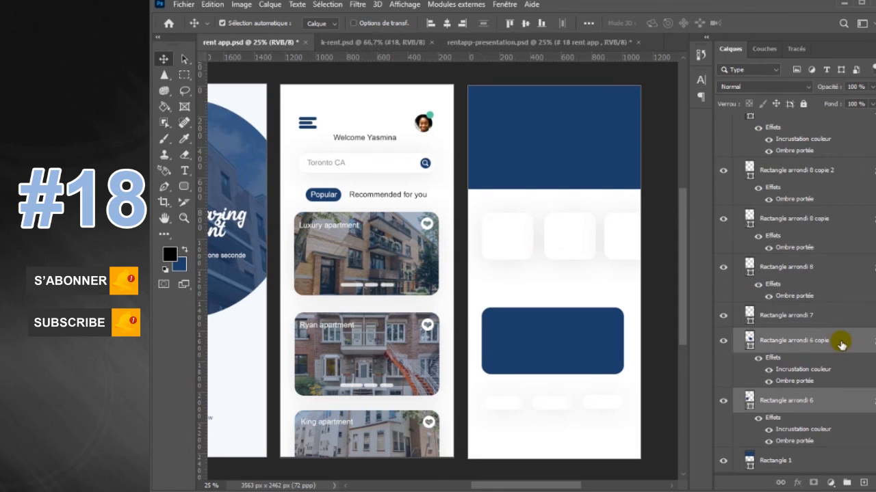
{"action": "key", "text": "ctrl+t"}
{"action": "left_click_drag", "start_coordinate": [509, 240], "coordinate": [511, 241]}
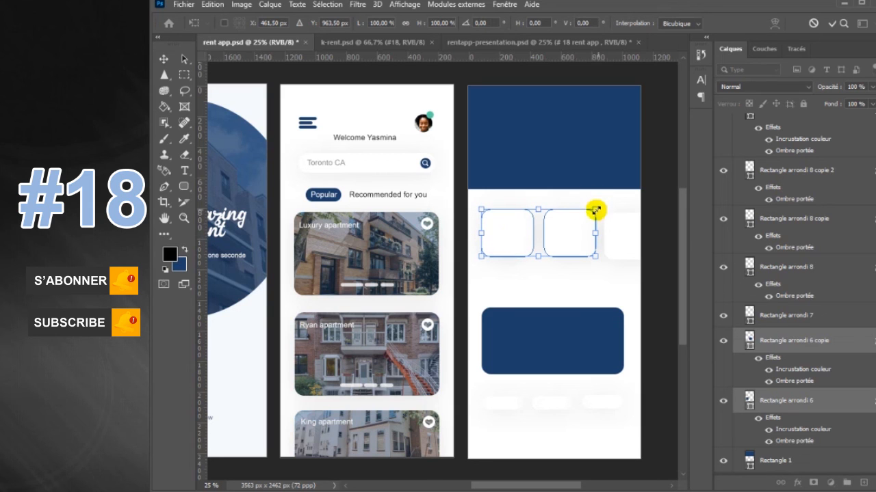
{"action": "left_click_drag", "start_coordinate": [595, 210], "coordinate": [591, 214]}
{"action": "key", "text": "Return"}
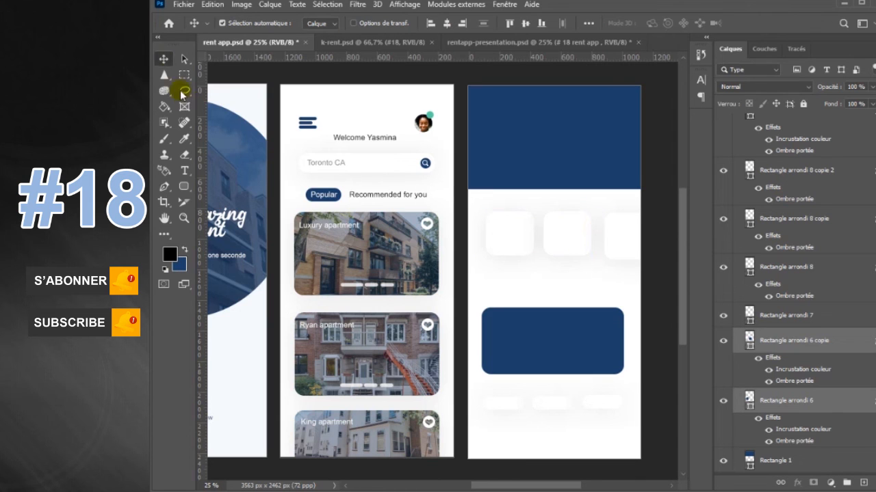
Step: Replace the third white card with a copy of the resized middle card at the artboard's right edge, and shift the large blue card slightly right
{"action": "left_click", "coordinate": [630, 256]}
{"action": "key", "text": "Delete"}
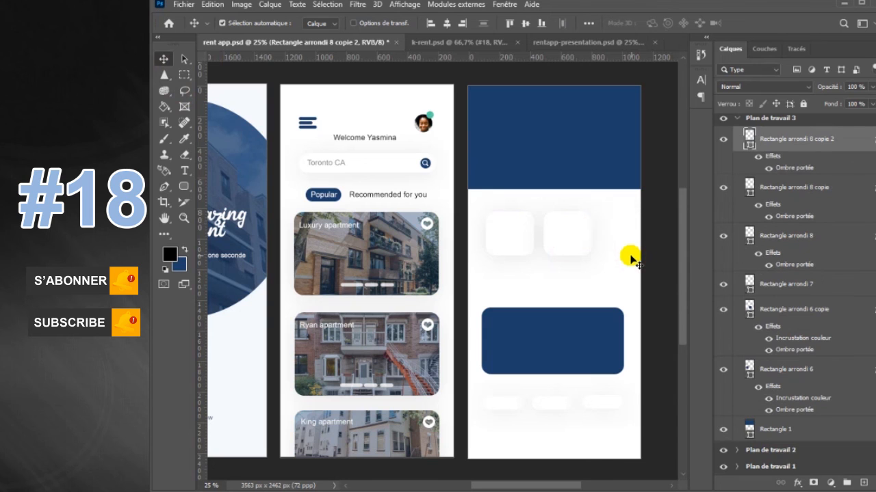
{"action": "left_click", "coordinate": [575, 247]}
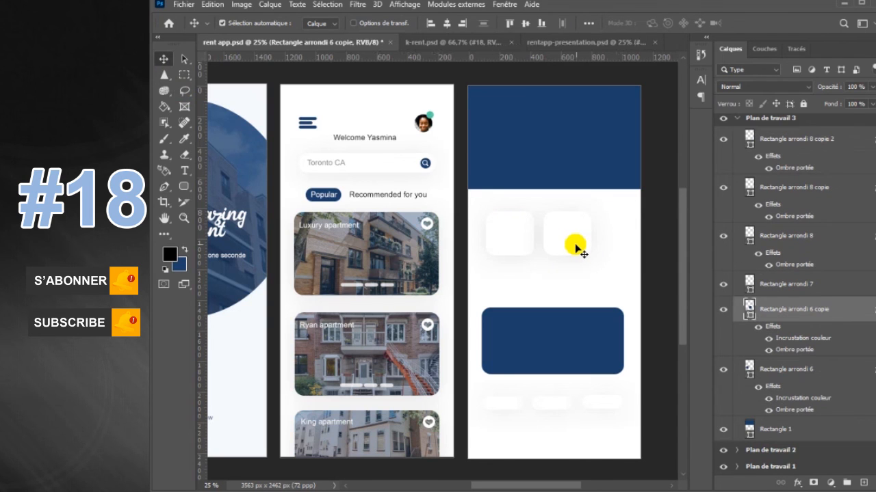
{"action": "left_click_drag", "start_coordinate": [574, 248], "coordinate": [634, 245]}
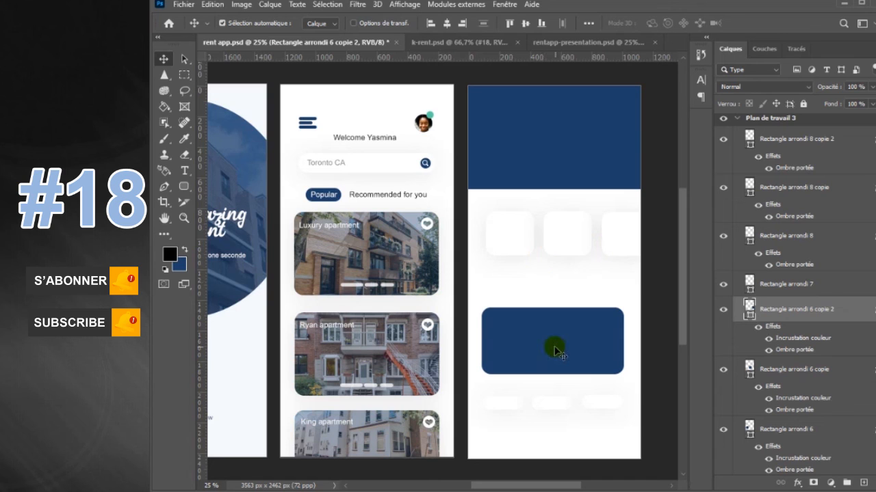
{"action": "left_click_drag", "start_coordinate": [561, 349], "coordinate": [563, 349]}
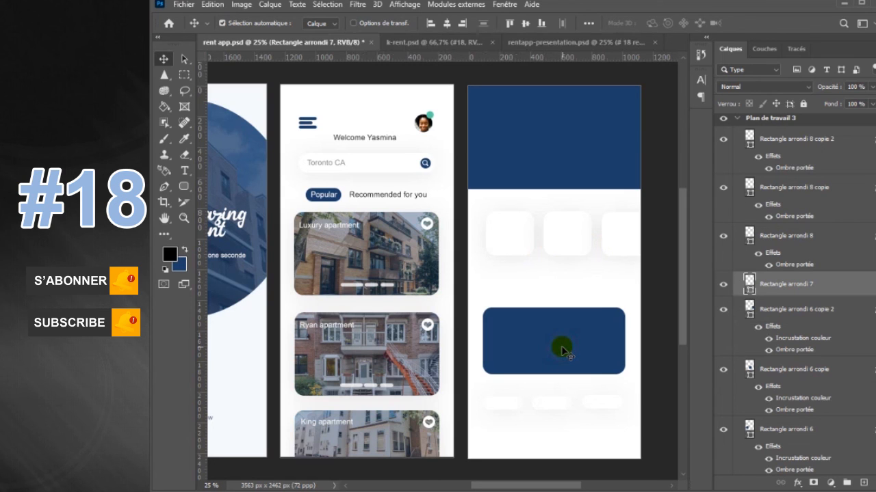
Step: Draw a dark blue rounded button about 893 × 141 px under the small white buttons and align its left end with the large blue card
{"action": "left_click", "coordinate": [184, 186]}
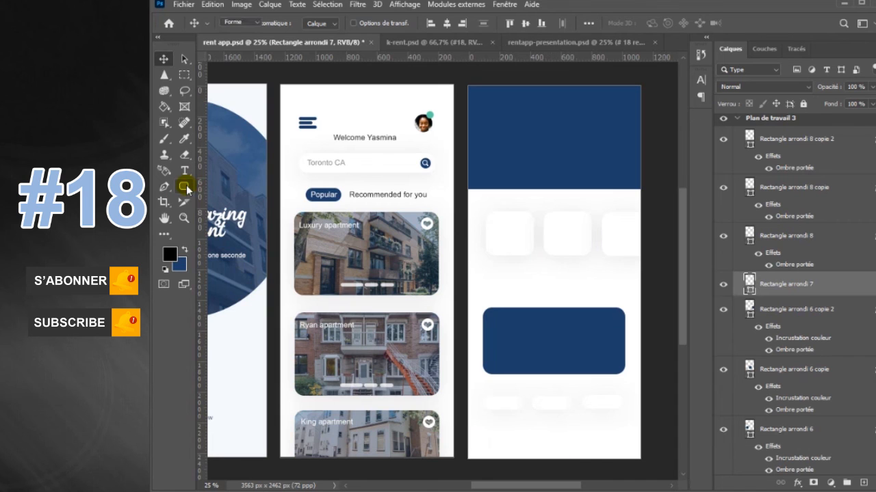
{"action": "left_click_drag", "start_coordinate": [486, 426], "coordinate": [623, 447]}
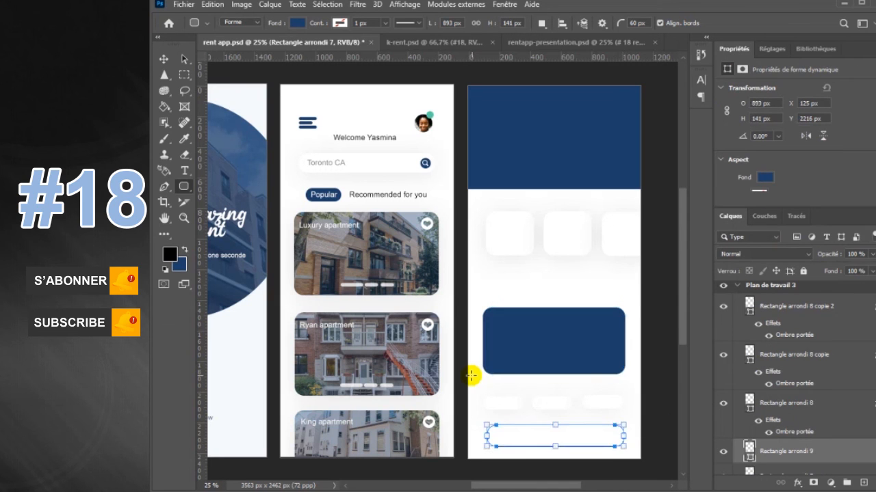
{"action": "left_click", "coordinate": [164, 59]}
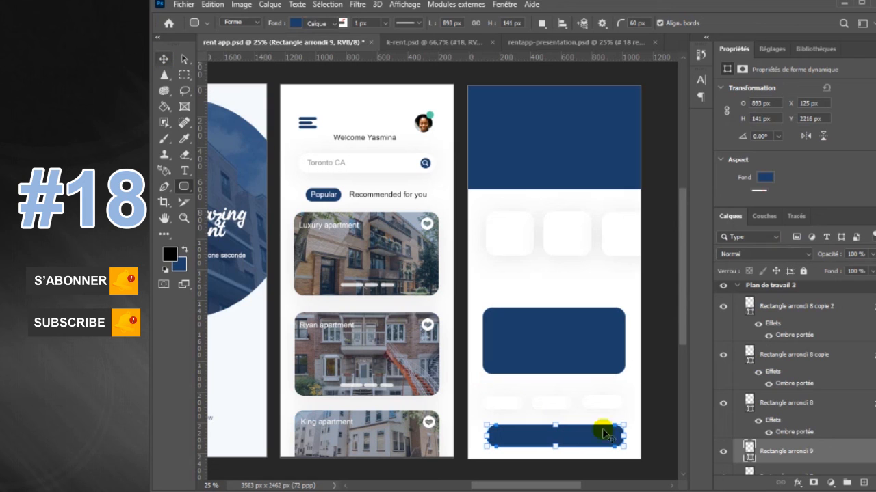
{"action": "left_click", "coordinate": [595, 441]}
{"action": "left_click_drag", "start_coordinate": [594, 440], "coordinate": [591, 437]}
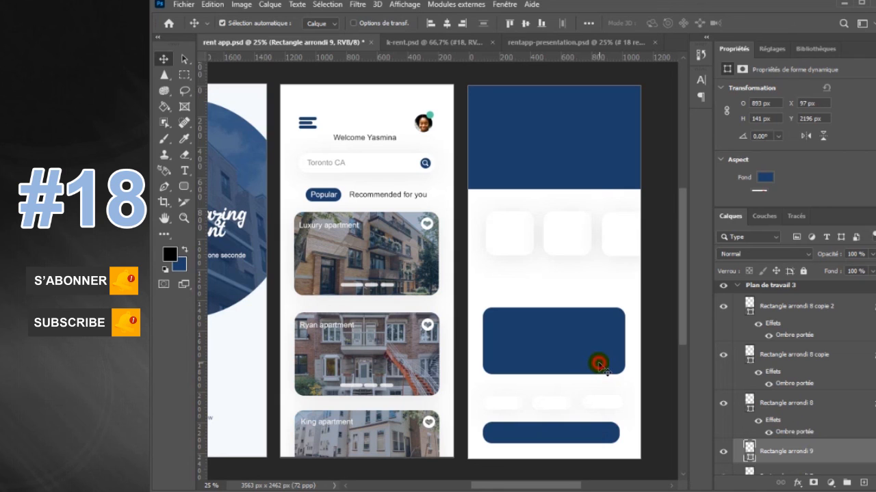
Step: Move the large blue card up slightly and shorten the blue banner from its lower edge to about 84% of its height
{"action": "left_click", "coordinate": [599, 365]}
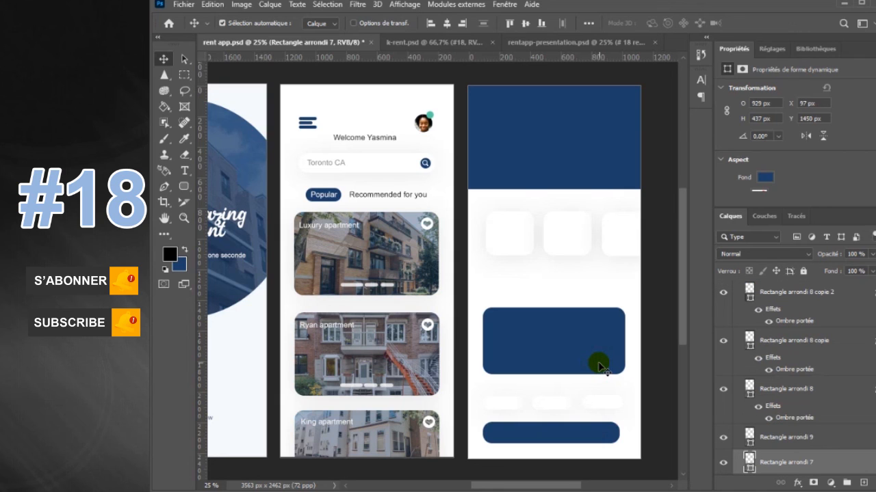
{"action": "left_click_drag", "start_coordinate": [599, 366], "coordinate": [598, 358]}
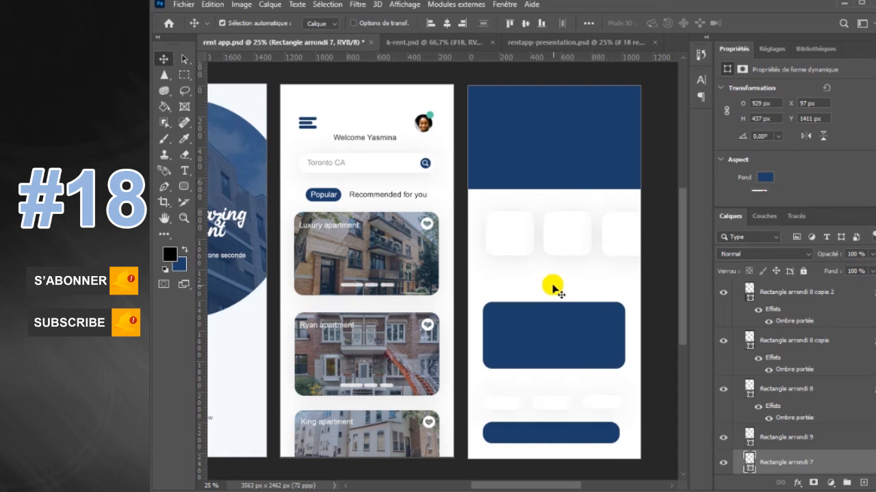
{"action": "left_click", "coordinate": [571, 186]}
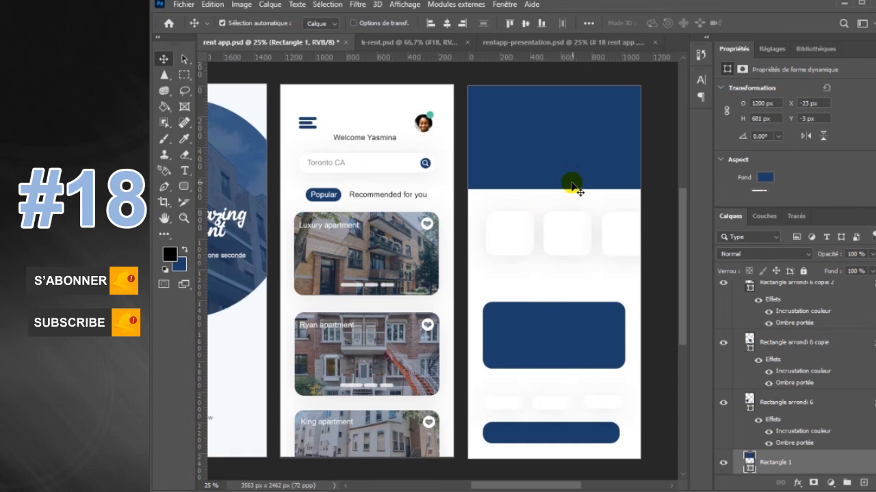
{"action": "key", "text": "ctrl+t"}
{"action": "left_click_drag", "start_coordinate": [556, 189], "coordinate": [555, 174]}
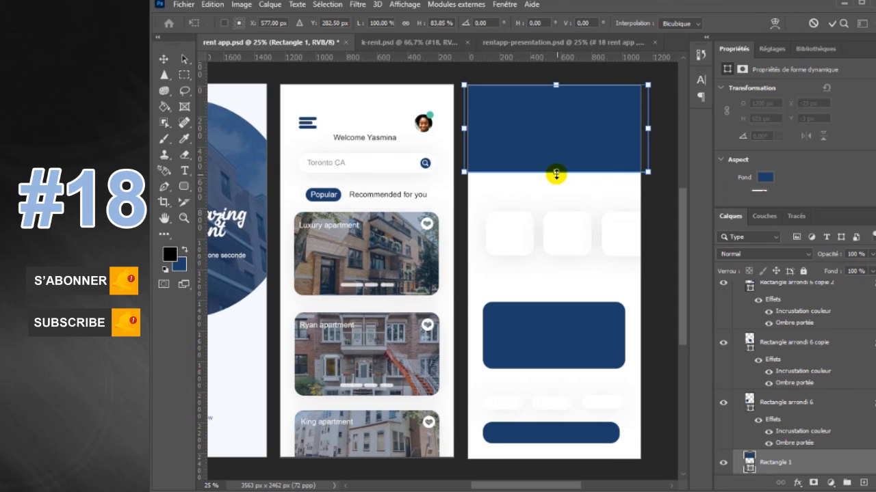
{"action": "left_click", "coordinate": [164, 59]}
{"action": "left_click", "coordinate": [524, 243]}
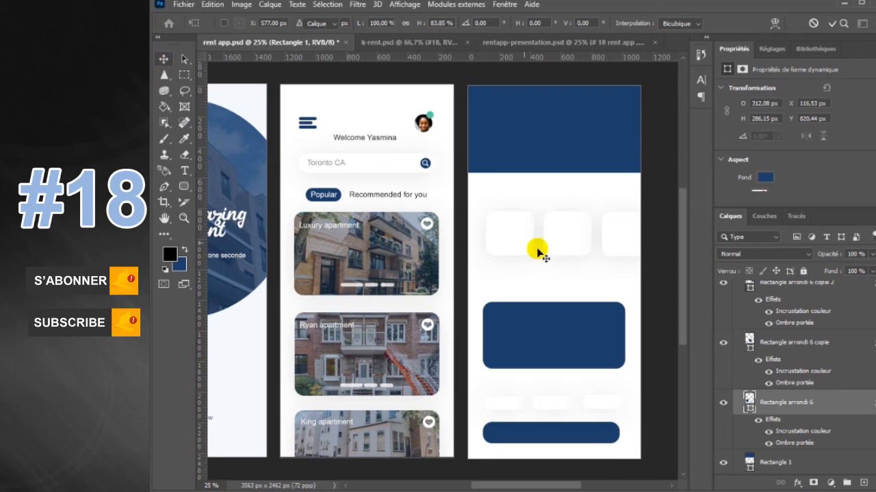
{"action": "left_click", "coordinate": [840, 348], "text": "shift"}
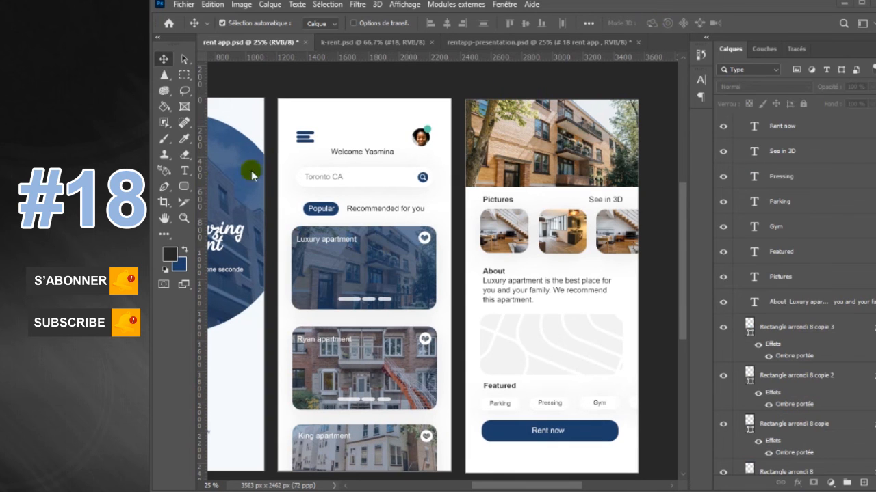
Step: Draw a white left-pointing arrow custom shape about 129 × 101 px in the upper right corner of the third artboard's header photo
{"action": "left_click", "coordinate": [183, 189]}
{"action": "left_click", "coordinate": [221, 254]}
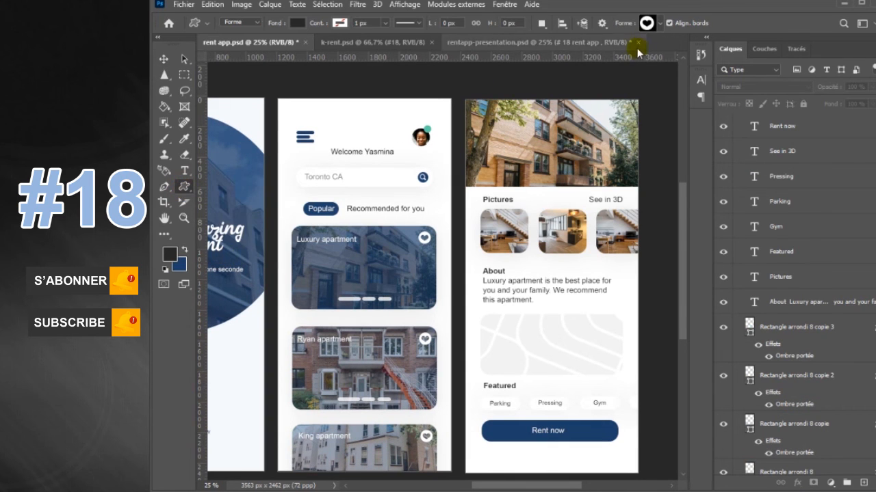
{"action": "left_click", "coordinate": [658, 23]}
{"action": "left_click", "coordinate": [539, 176]}
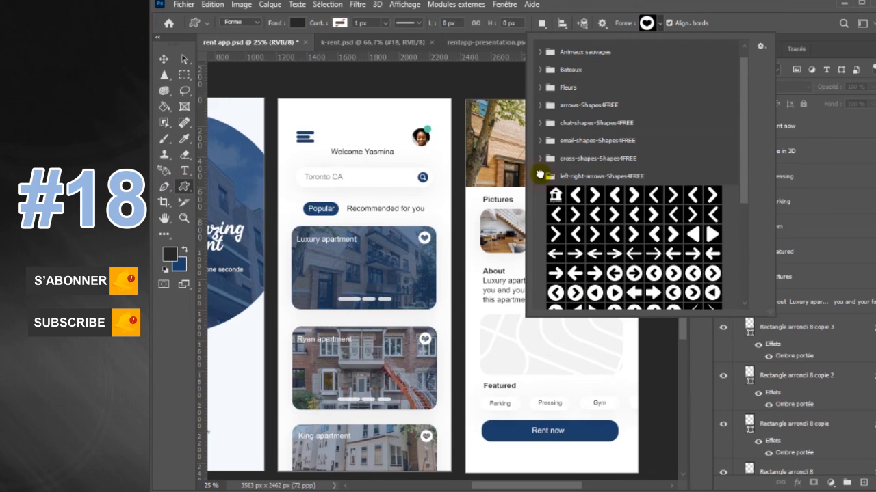
{"action": "left_click", "coordinate": [712, 253]}
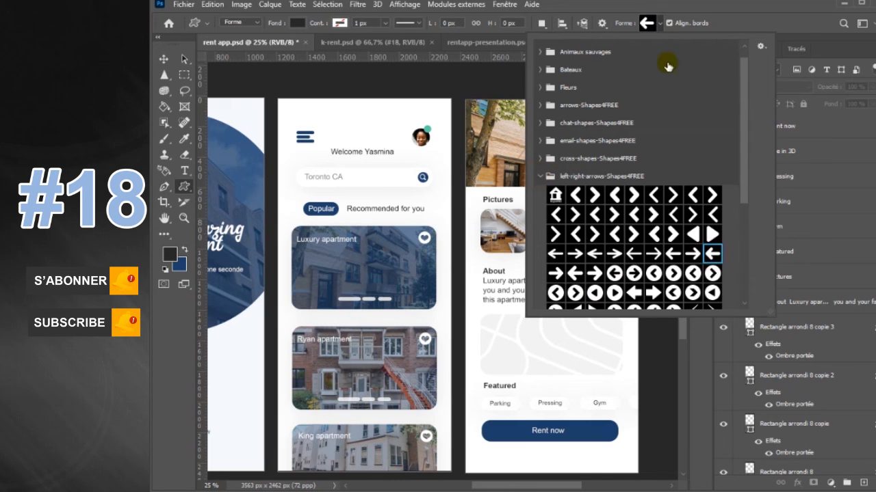
{"action": "left_click", "coordinate": [660, 25]}
{"action": "left_click", "coordinate": [297, 22]}
{"action": "left_click", "coordinate": [219, 87]}
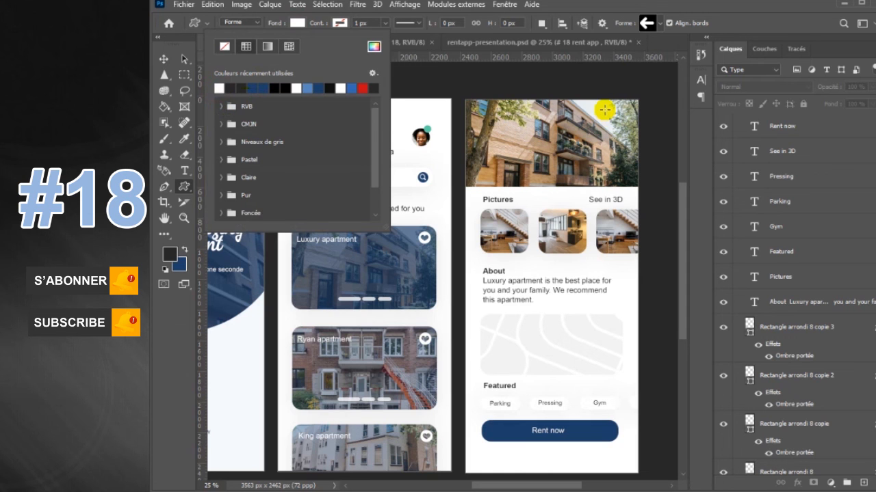
{"action": "left_click_drag", "start_coordinate": [606, 109], "coordinate": [628, 127]}
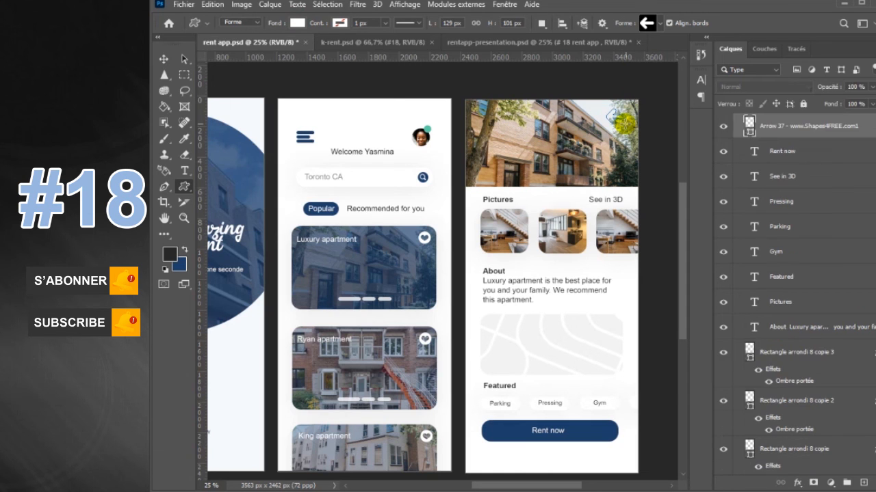
Step: Move the white arrow slightly down and left within the header photo
{"action": "left_click", "coordinate": [165, 59]}
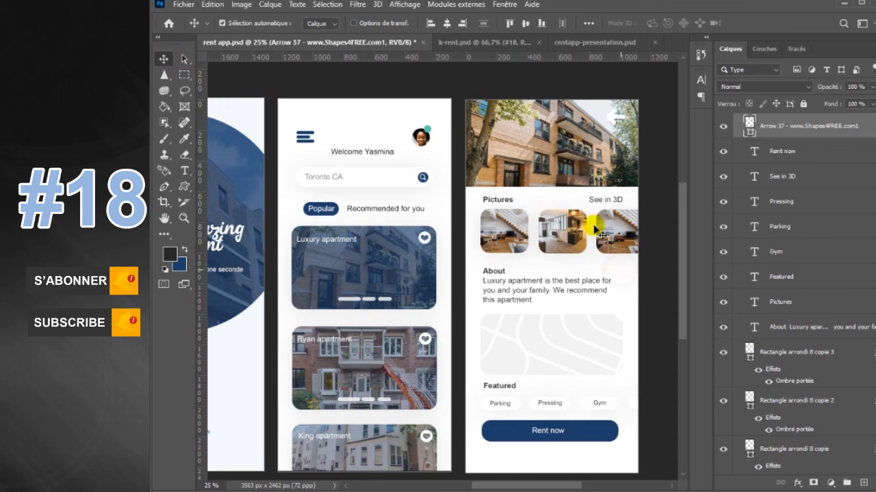
{"action": "left_click", "coordinate": [618, 120]}
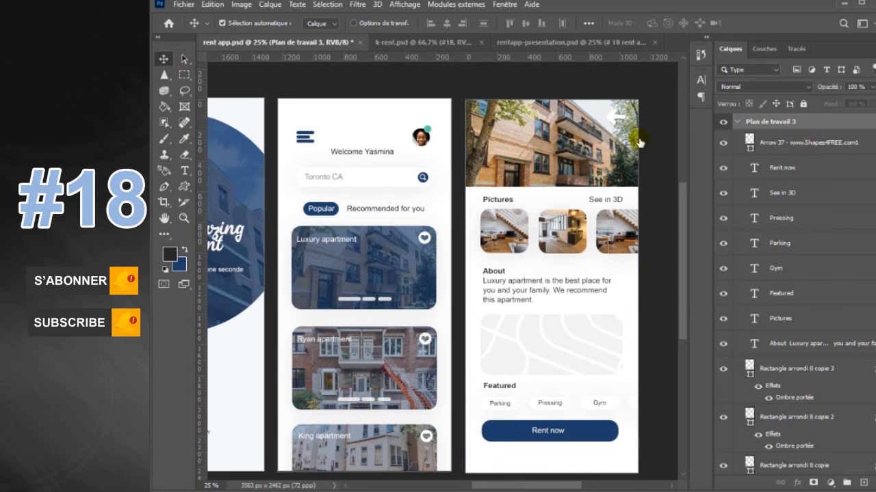
{"action": "left_click", "coordinate": [618, 126]}
{"action": "left_click_drag", "start_coordinate": [605, 124], "coordinate": [623, 194]}
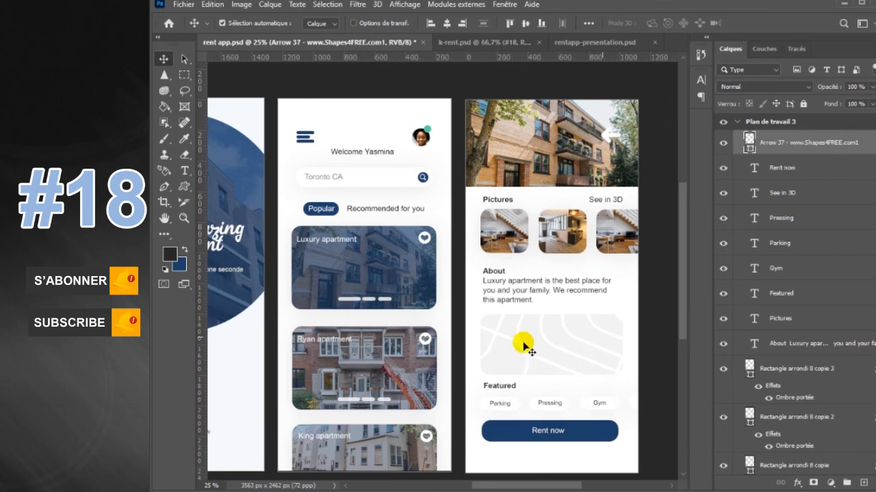
Step: Place a dark blue Map Pin 01 custom shape at the centre of the grey map card
{"action": "left_click_drag", "start_coordinate": [184, 186], "coordinate": [230, 260]}
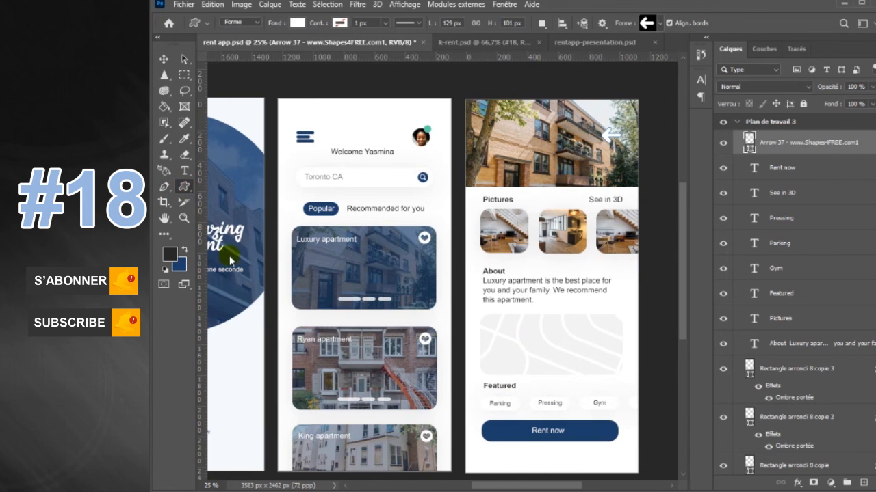
{"action": "left_click", "coordinate": [660, 24]}
{"action": "left_click", "coordinate": [544, 176]}
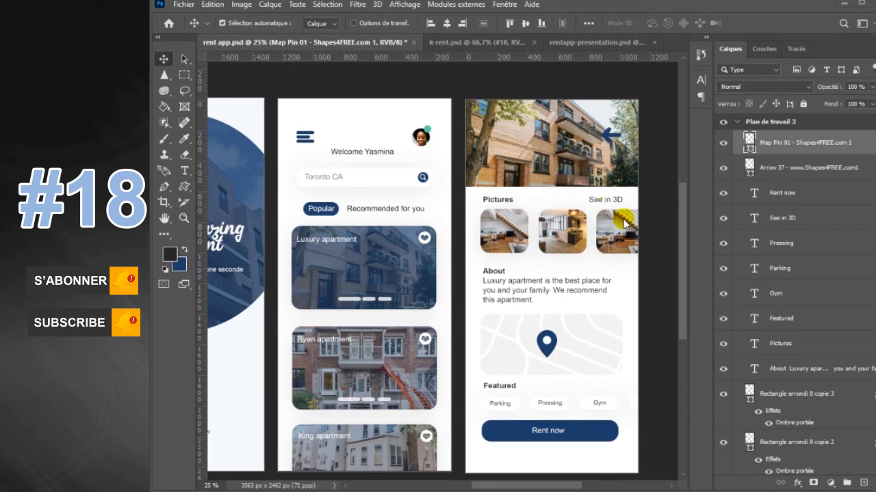
Step: Collapse the third artboard's layers and bring all three artboards into view together
{"action": "left_click", "coordinate": [737, 123]}
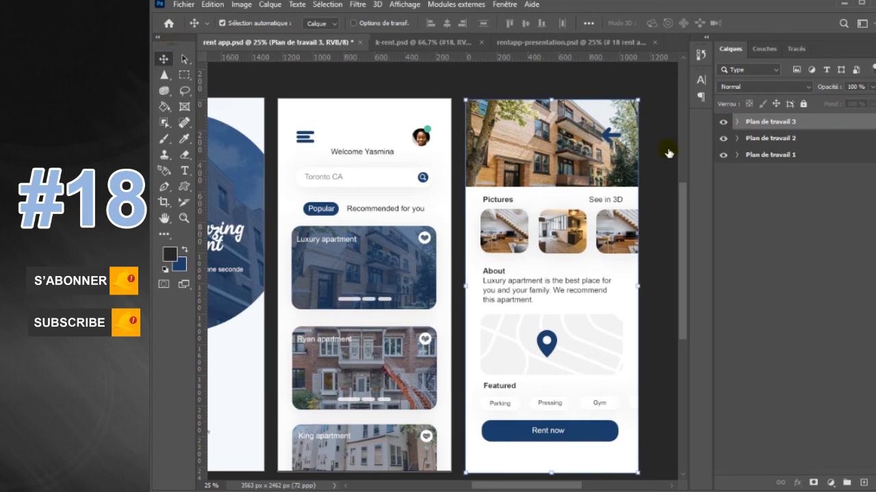
{"action": "key", "text": "ctrl+minus"}
{"action": "key", "text": "space"}
{"action": "left_click_drag", "start_coordinate": [408, 235], "coordinate": [473, 237]}
{"action": "left_click", "coordinate": [164, 59]}
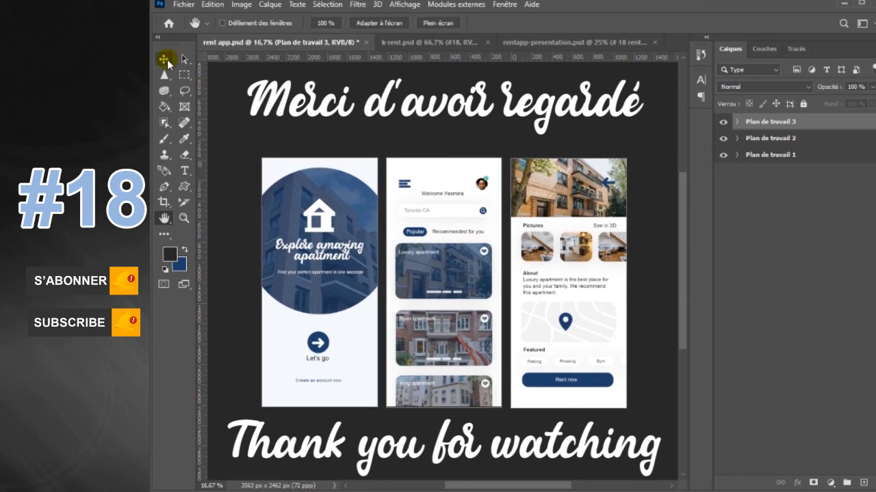